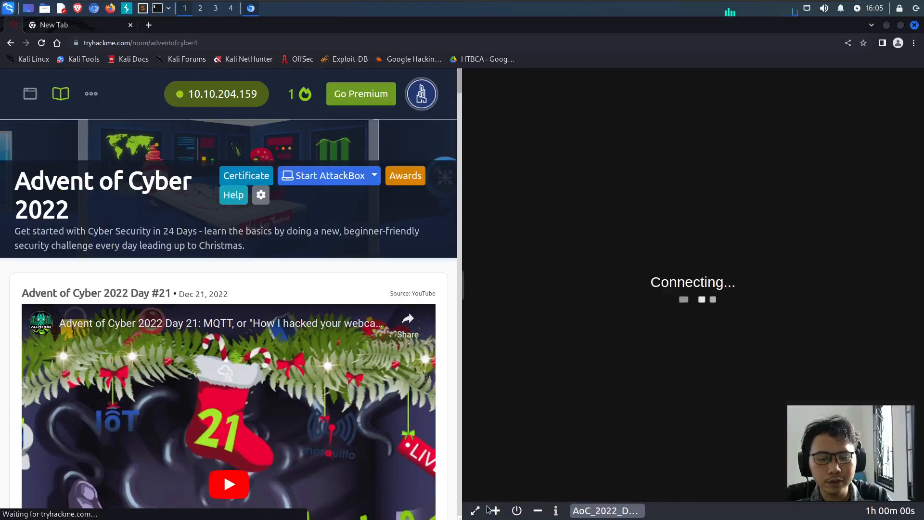
# Open the target machine's desktop in its own browser tab and exit split view on the Advent of Cyber room page
pyautogui.click(475, 510)
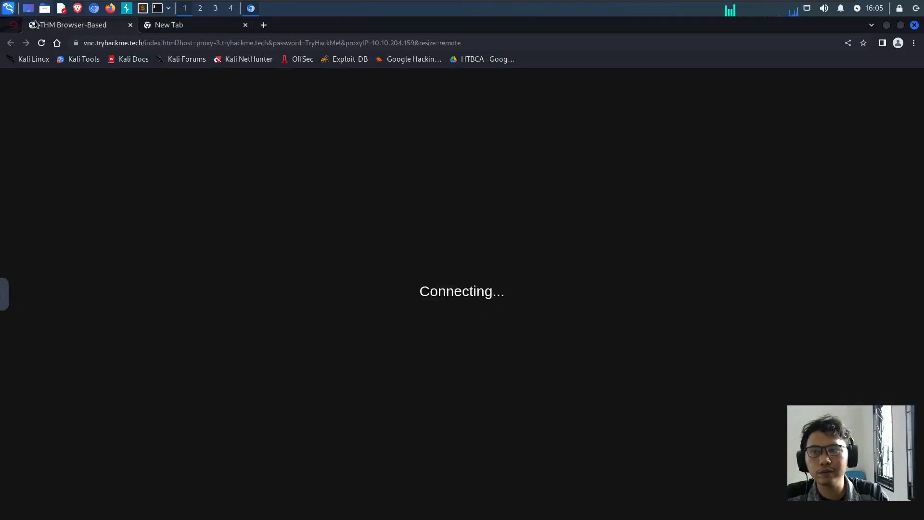
pyautogui.click(13, 25)
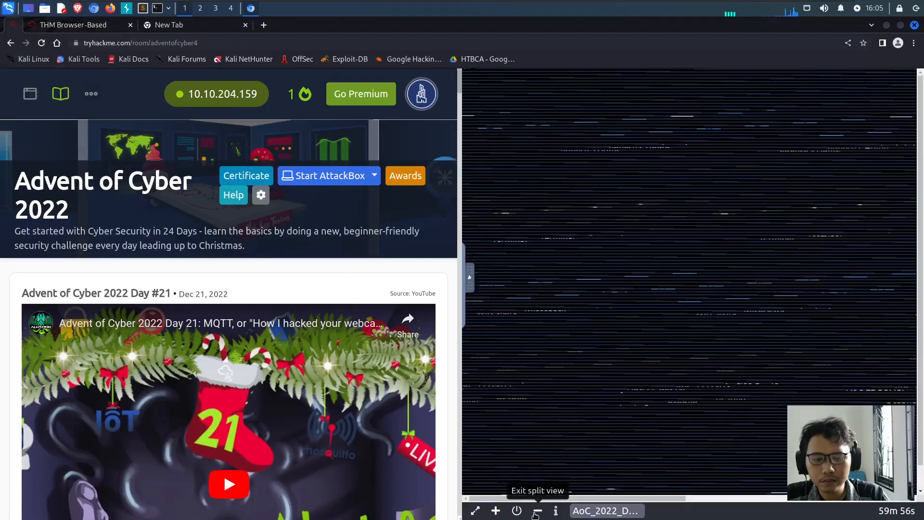
pyautogui.click(538, 510)
pyautogui.scroll(-2, 454, 474)
pyautogui.scroll(-7, 306, 248)
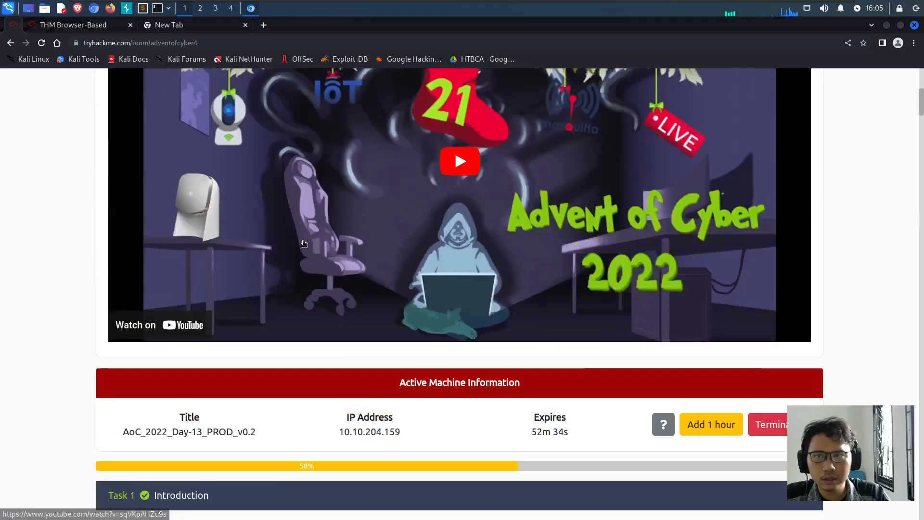
pyautogui.click(72, 25)
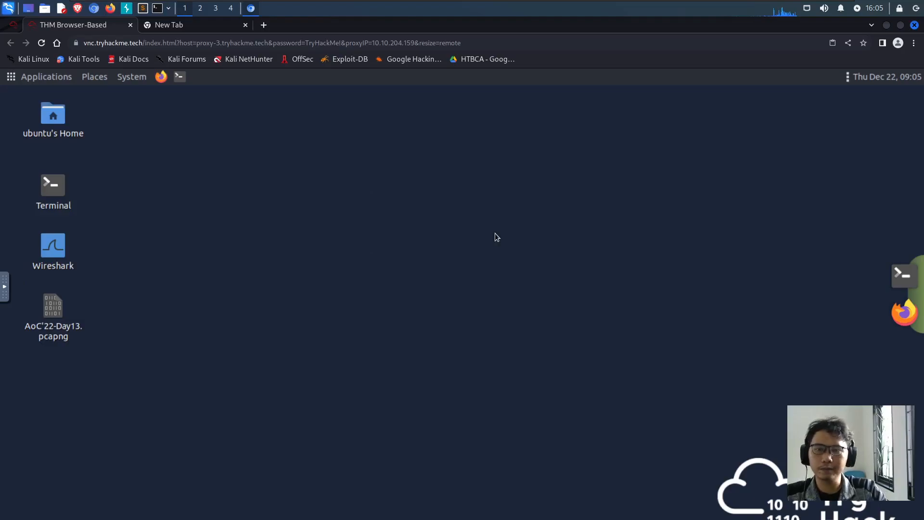
# Review the packet analysis questions on the Advent of Cyber 2022 room page
pyautogui.click(8, 28)
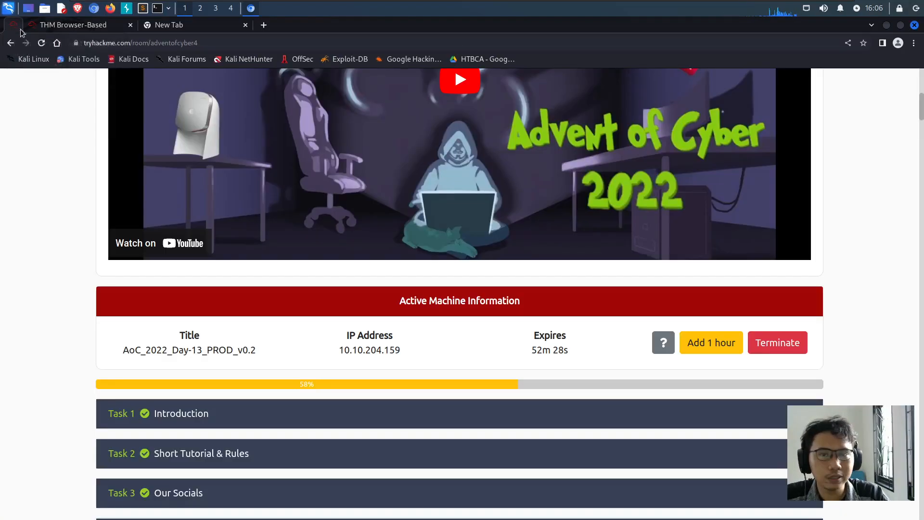
pyautogui.moveTo(921, 112); pyautogui.dragTo(864, 456)
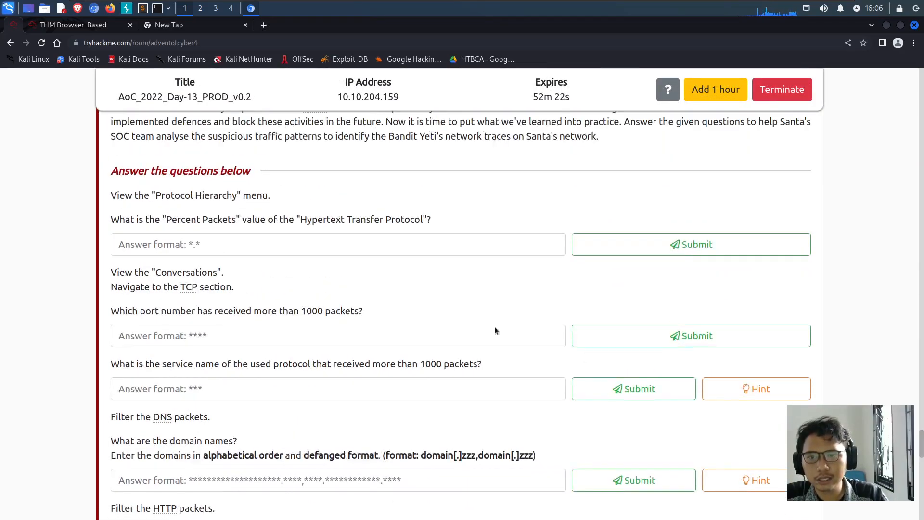
pyautogui.scroll(-2, 311, 237)
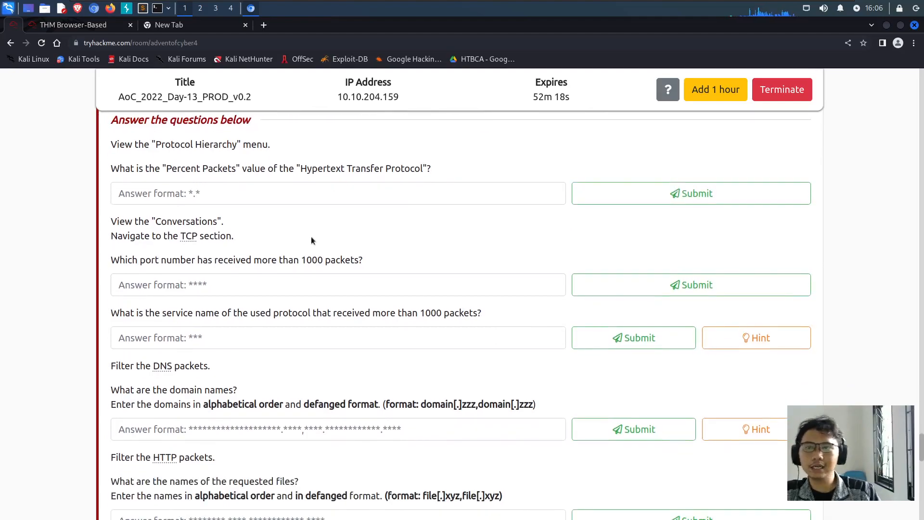
# Launch Wireshark on the remote machine's desktop and show it in full screen
pyautogui.click(91, 24)
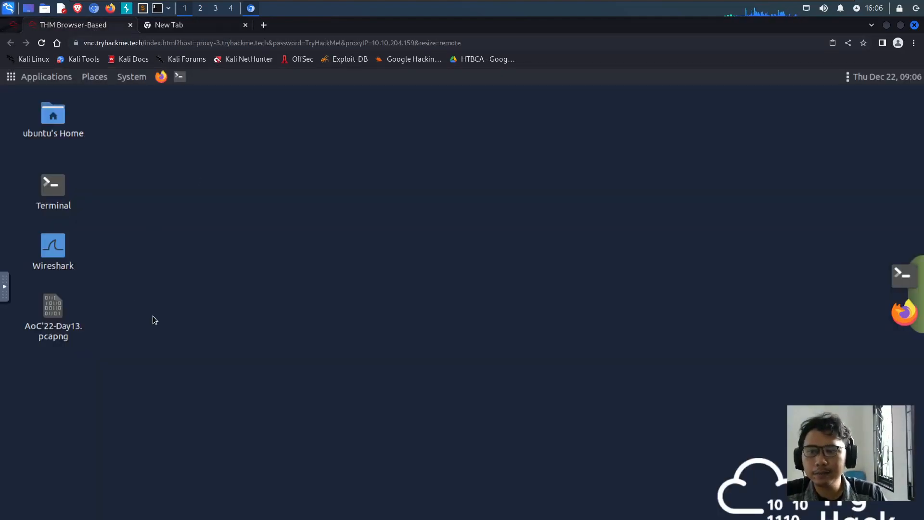
pyautogui.click(56, 252)
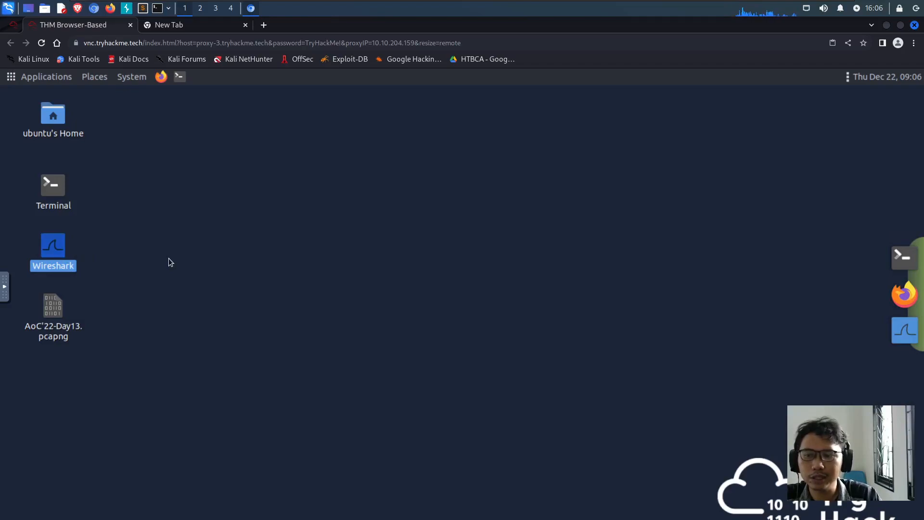
pyautogui.click(62, 320)
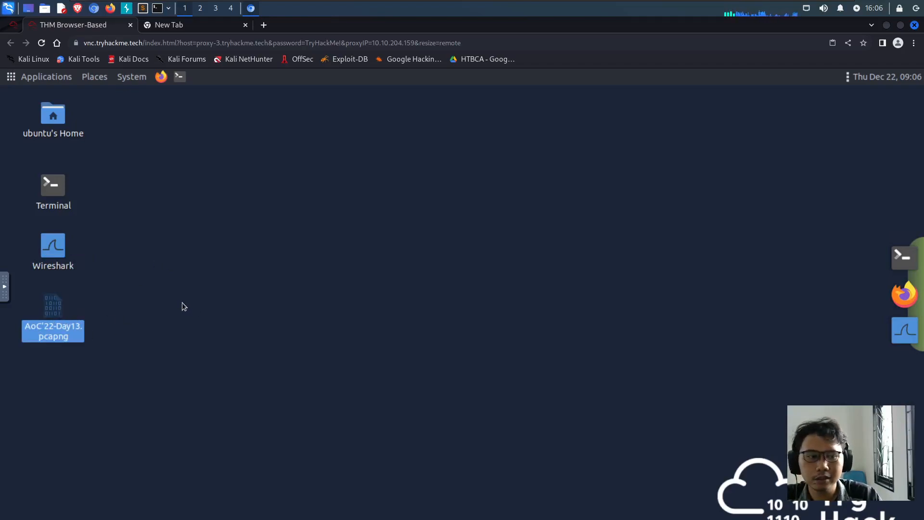
pyautogui.click(889, 336)
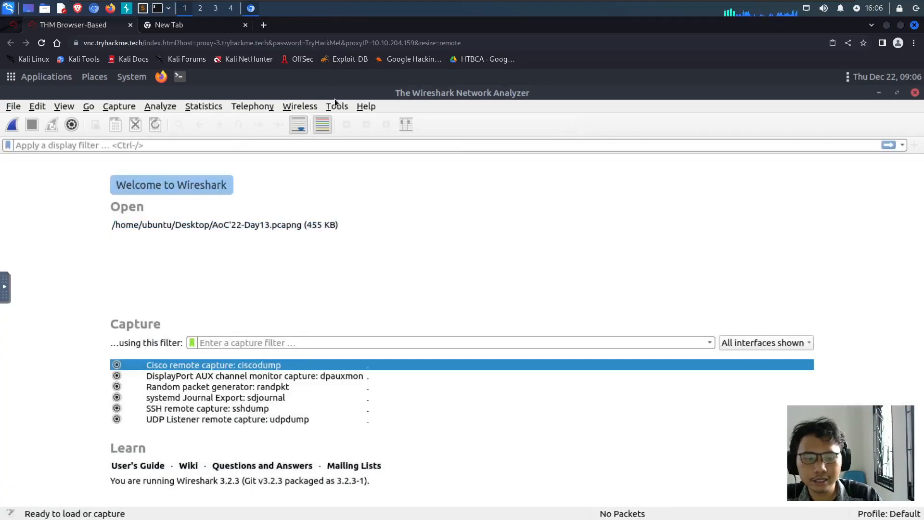
pyautogui.press('F11')
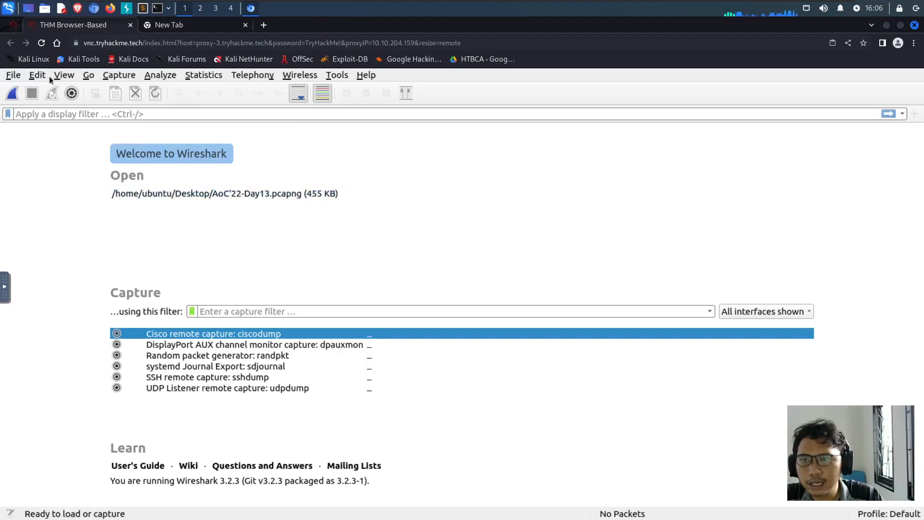
# Open the capture file AoC'22-Day13.pcapng from /home/ubuntu/Desktop
pyautogui.click(13, 75)
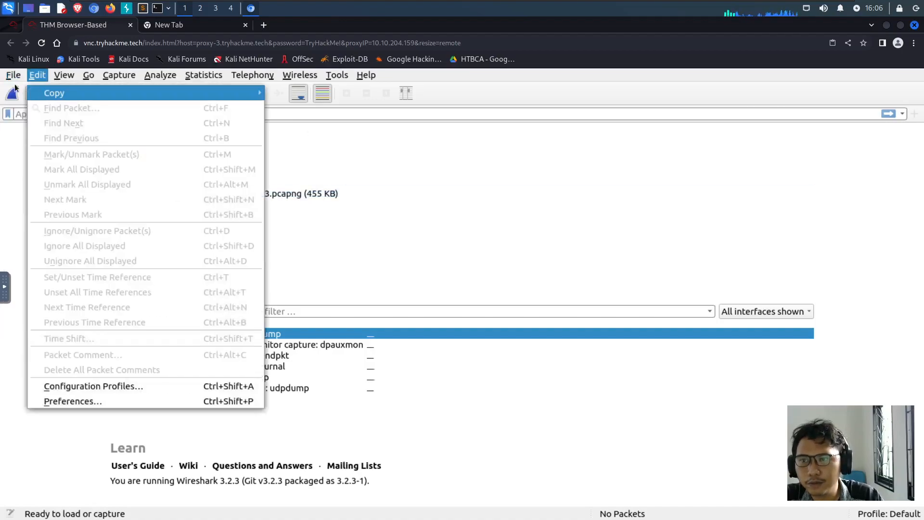
pyautogui.click(20, 94)
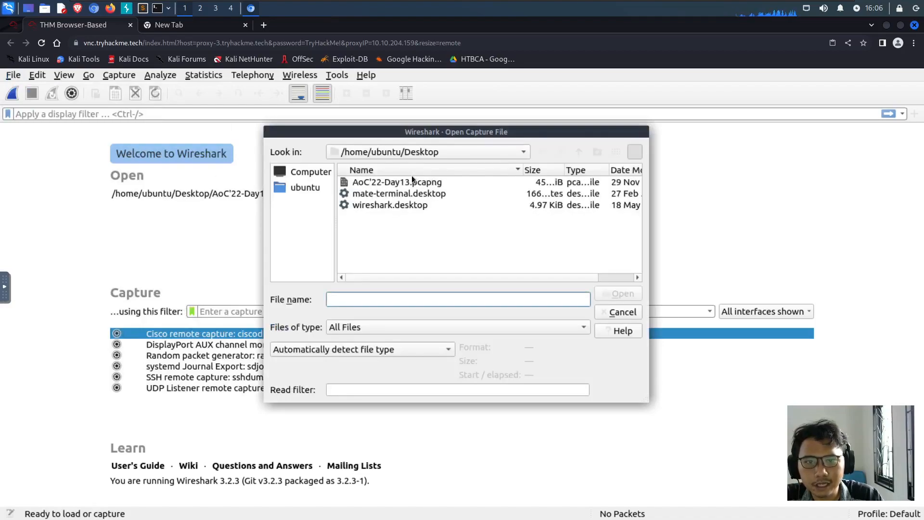
pyautogui.click(416, 184)
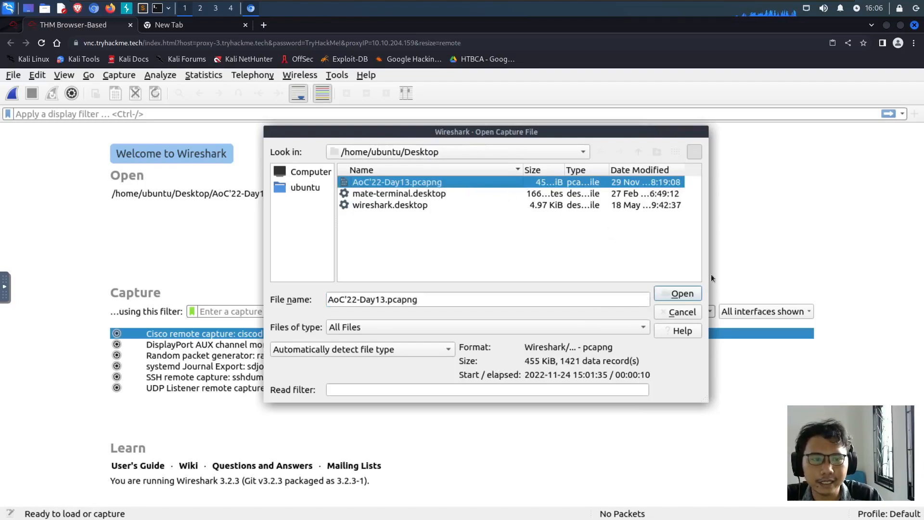
pyautogui.click(677, 294)
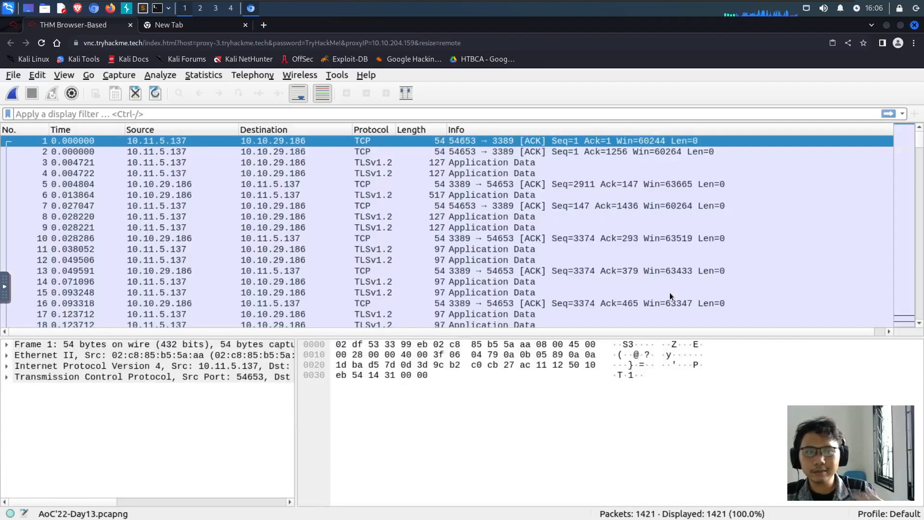
# Look through the packet list from the first to the last packet and widen the Protocol column slightly
pyautogui.moveTo(920, 142); pyautogui.dragTo(914, 322)
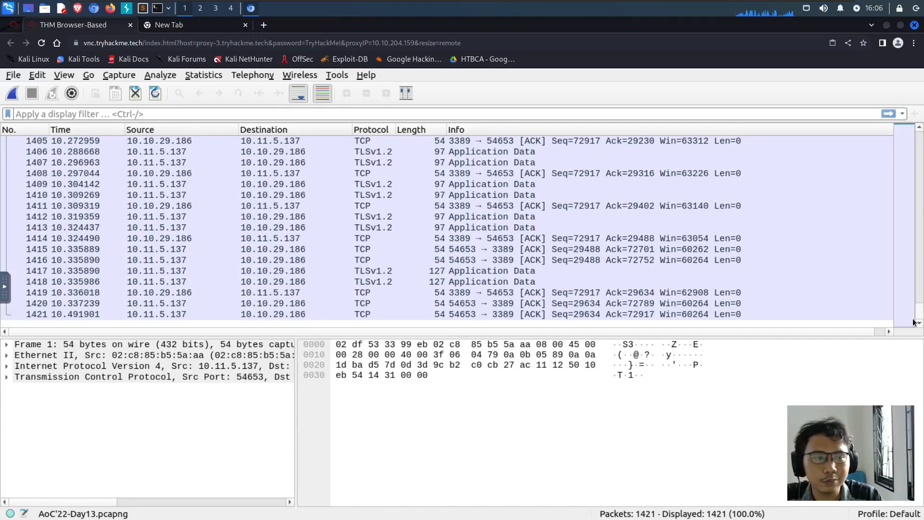
pyautogui.moveTo(908, 239); pyautogui.dragTo(917, 133)
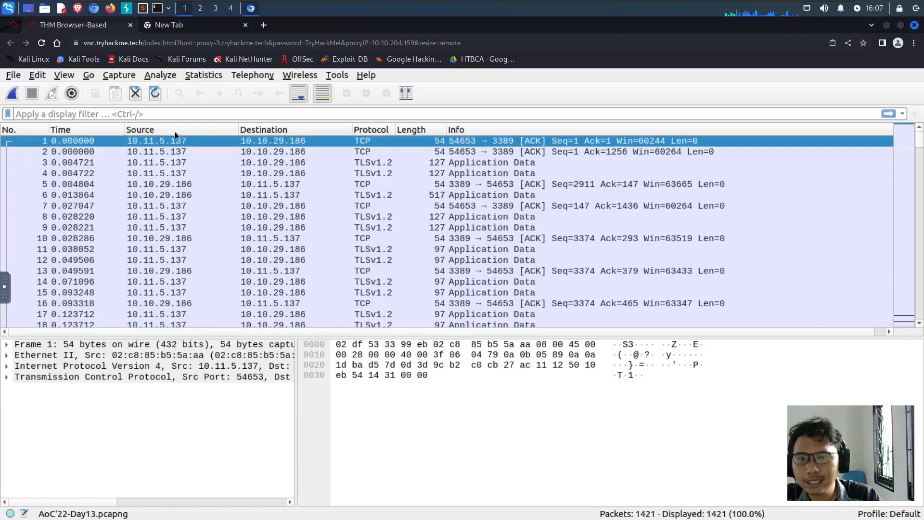
pyautogui.click(197, 140)
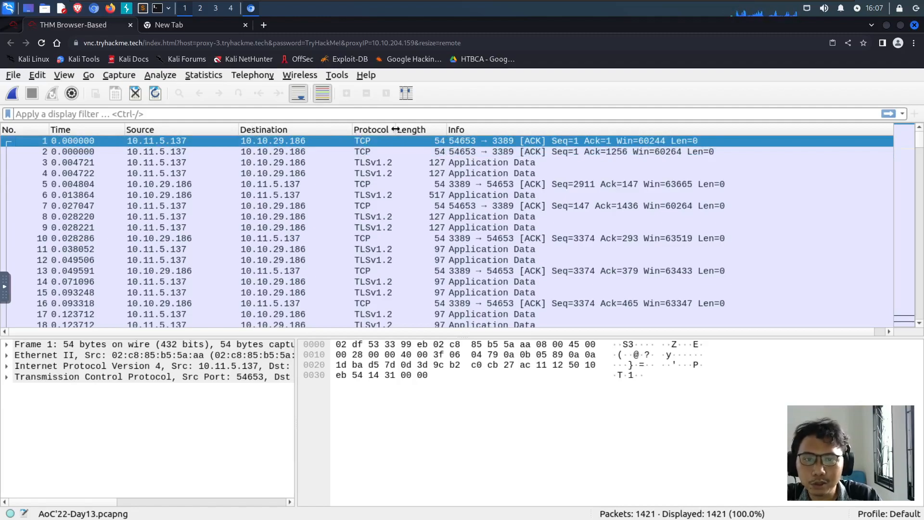
pyautogui.moveTo(396, 129); pyautogui.dragTo(407, 130)
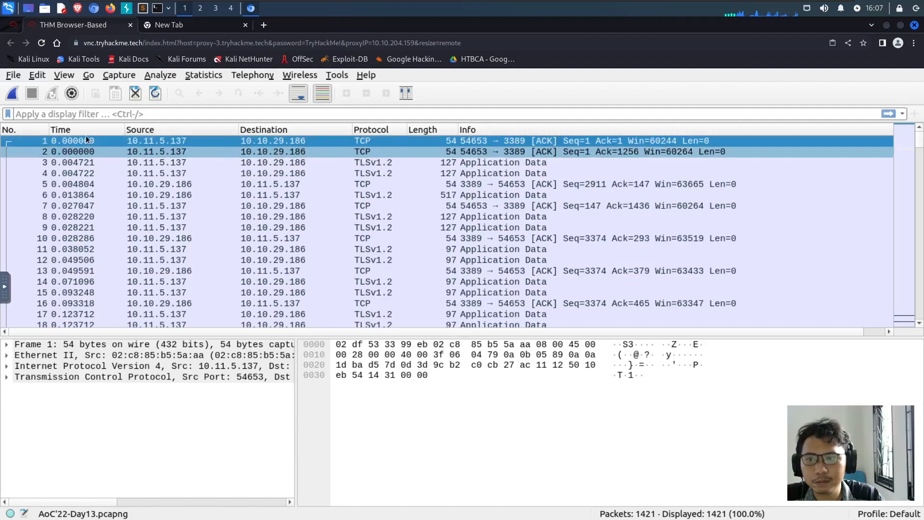
# Examine the time values of the first eleven packets one after another, returning to packet 1
pyautogui.click(77, 153)
pyautogui.click(81, 164)
pyautogui.click(83, 177)
pyautogui.click(84, 185)
pyautogui.click(81, 206)
pyautogui.click(76, 238)
pyautogui.click(81, 250)
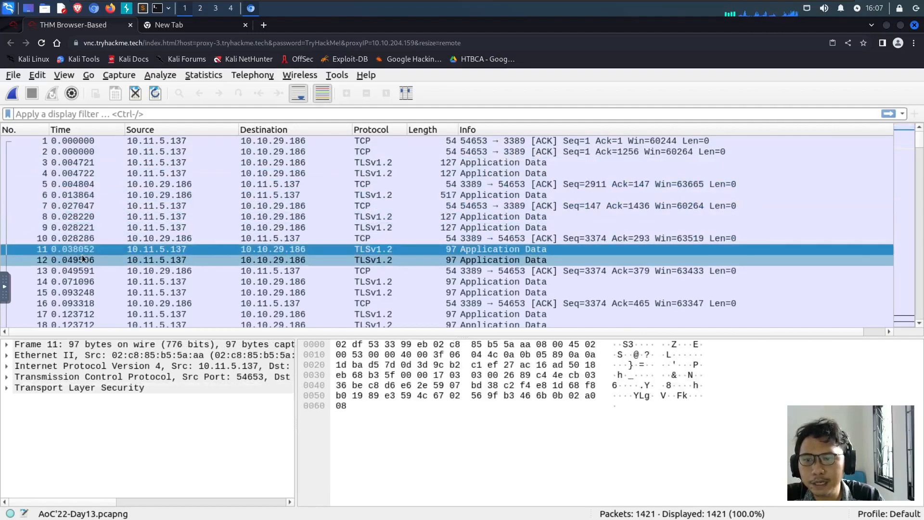
pyautogui.click(85, 142)
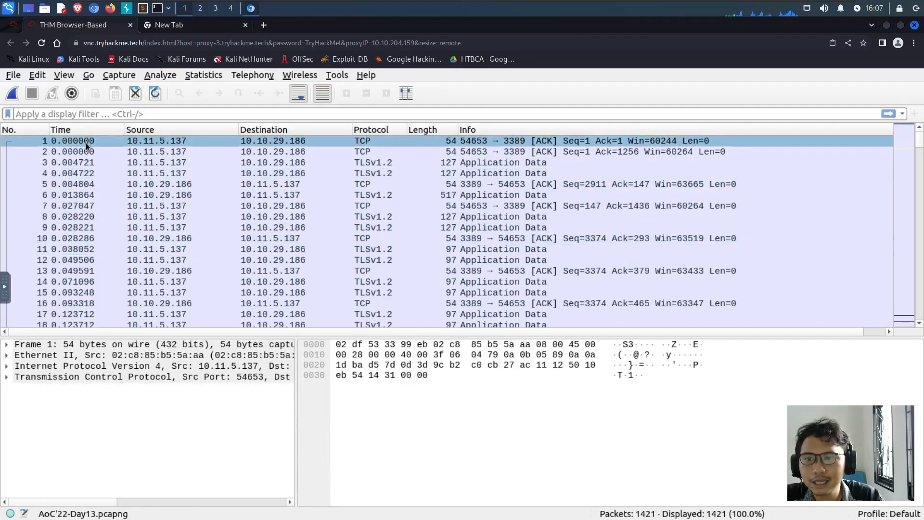
# Set the time display format to UTC Date and Time of Day and widen the Time column
pyautogui.rightClick(71, 129)
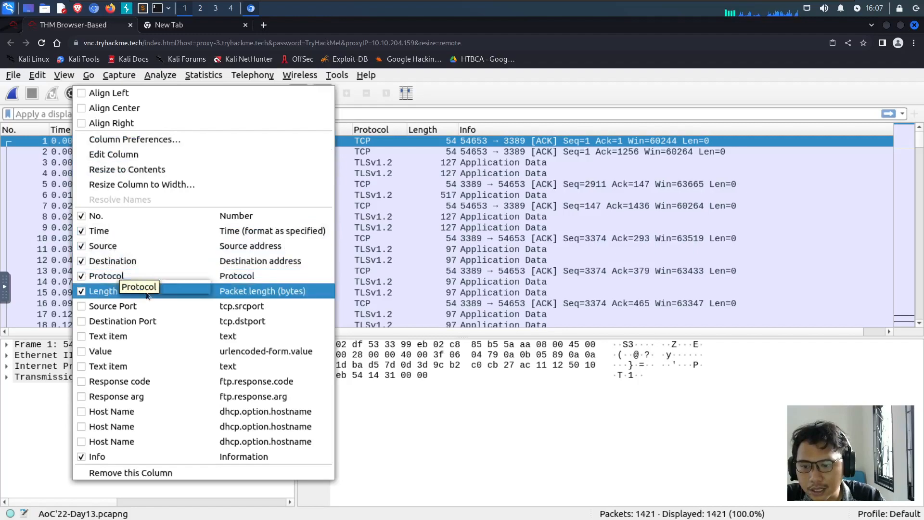
pyautogui.click(61, 73)
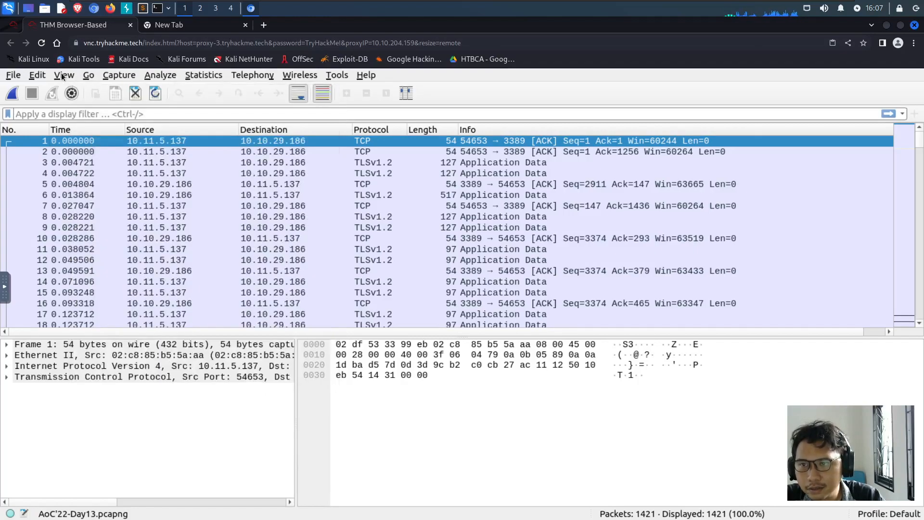
pyautogui.click(62, 75)
pyautogui.moveTo(157, 225)
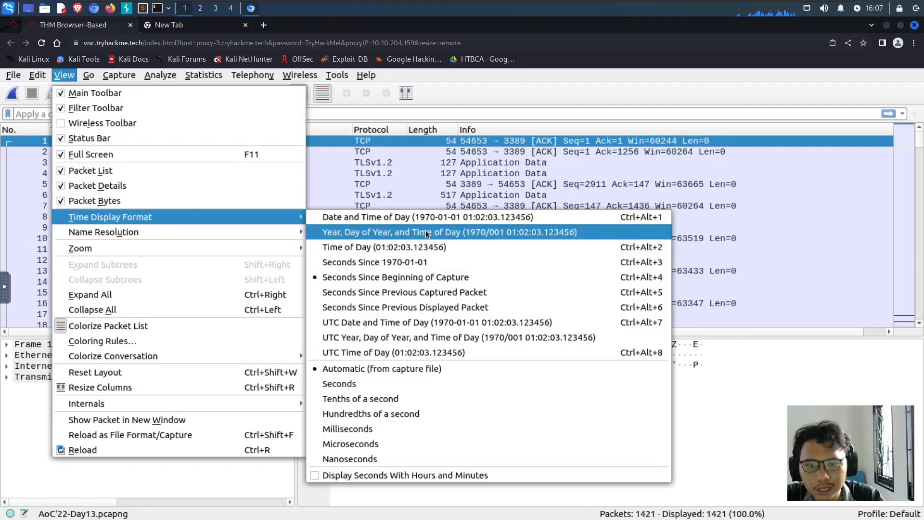
pyautogui.click(428, 322)
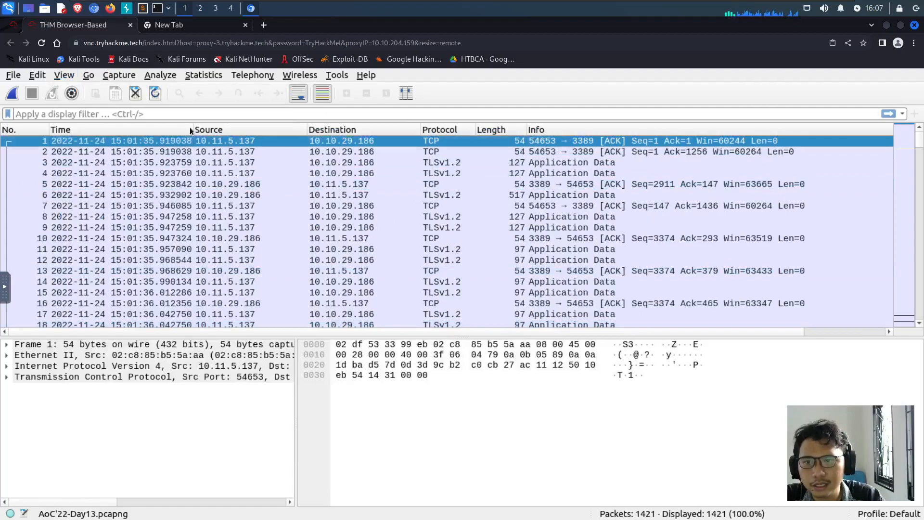
pyautogui.moveTo(194, 128); pyautogui.dragTo(234, 134)
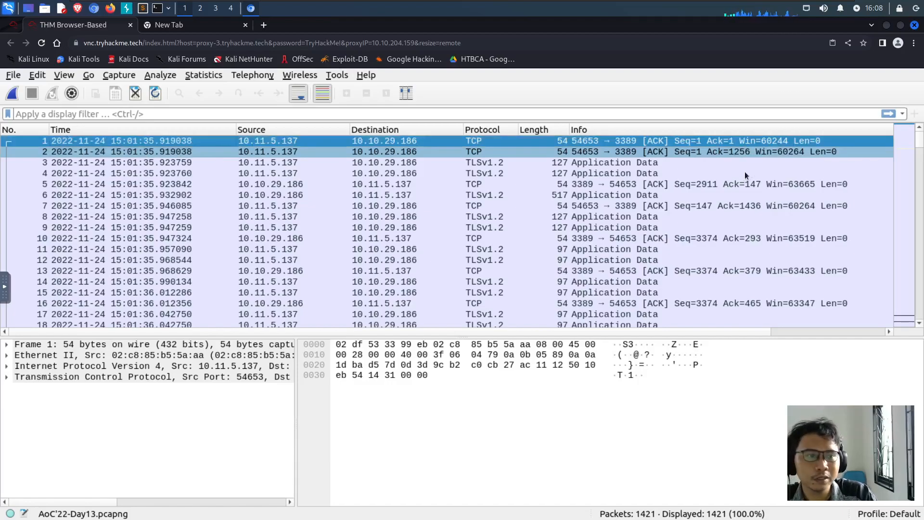
# Compare the timestamps of the last and first packets in the capture
pyautogui.scroll(-4, 741, 174)
pyautogui.moveTo(918, 149); pyautogui.dragTo(913, 323)
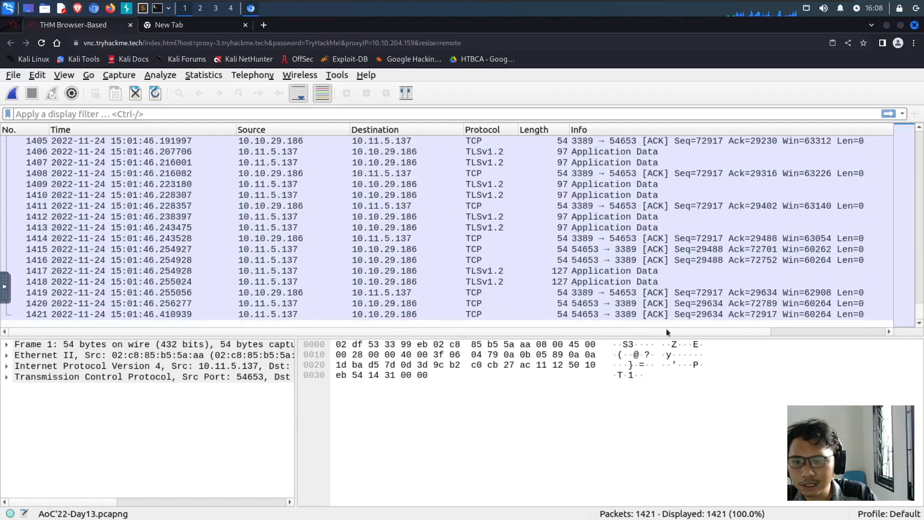
pyautogui.click(120, 318)
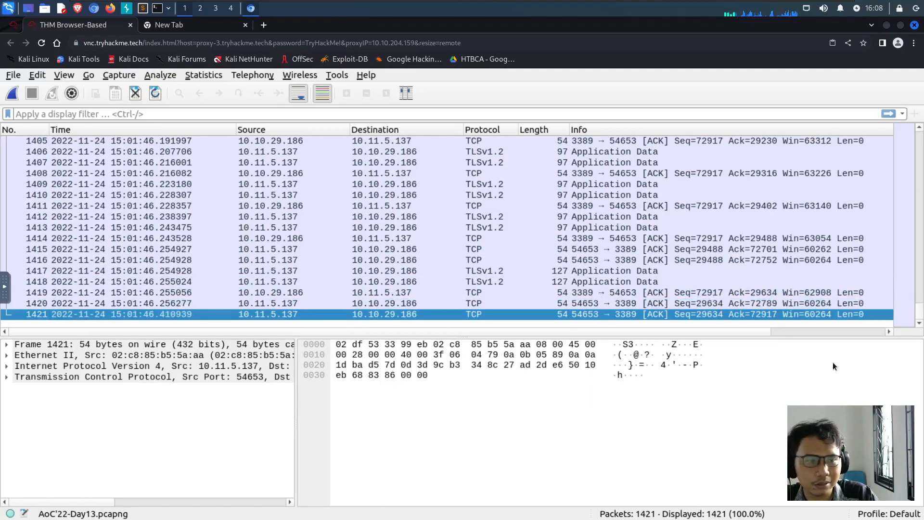
pyautogui.moveTo(918, 252); pyautogui.dragTo(915, 116)
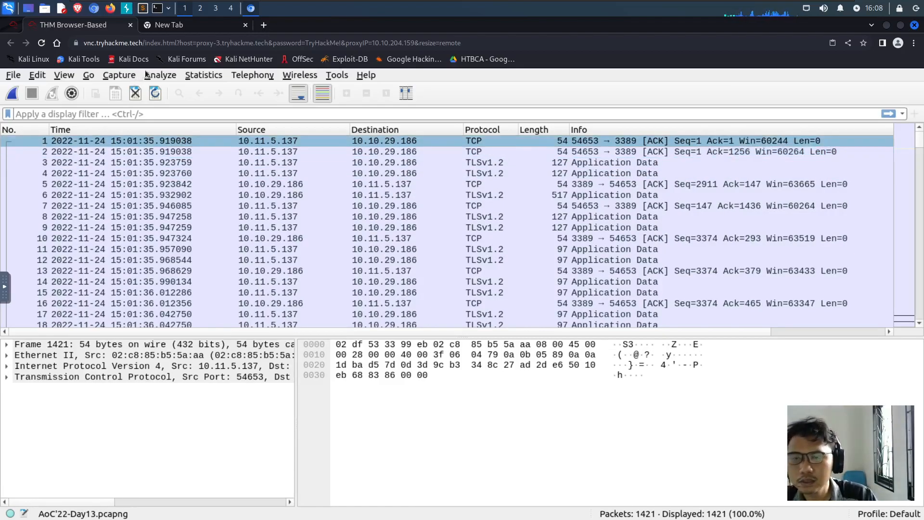
# Open the Resolved Addresses statistics and browse the host address and name entries
pyautogui.click(192, 75)
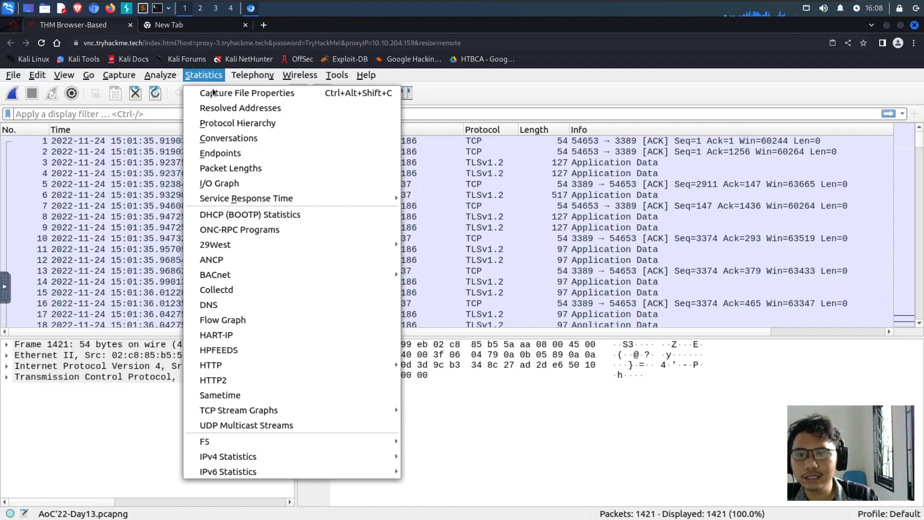
pyautogui.click(244, 114)
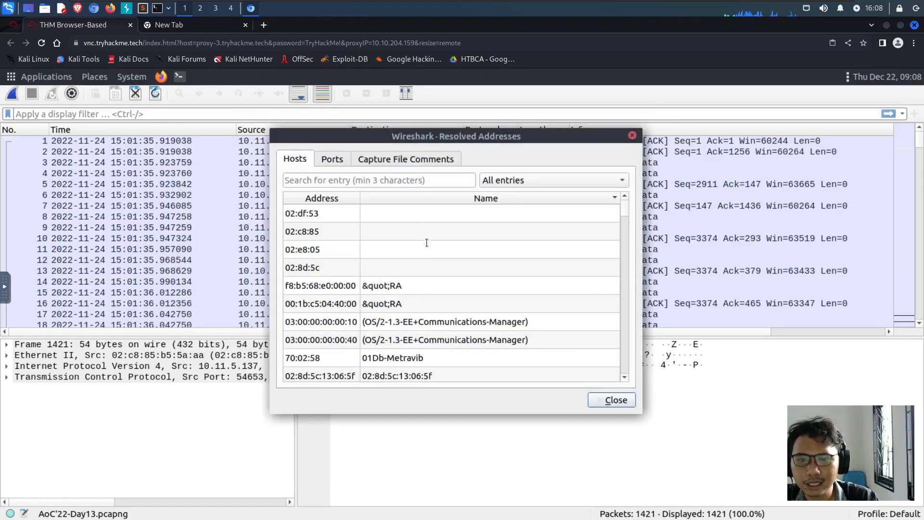
pyautogui.scroll(-2, 432, 239)
pyautogui.scroll(2, 433, 239)
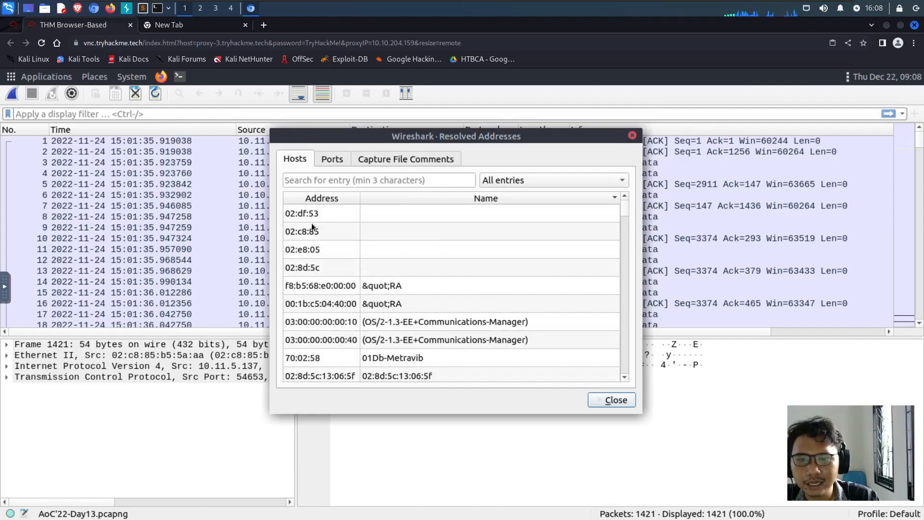
pyautogui.scroll(-5, 318, 219)
pyautogui.scroll(-4, 318, 218)
pyautogui.scroll(2, 318, 218)
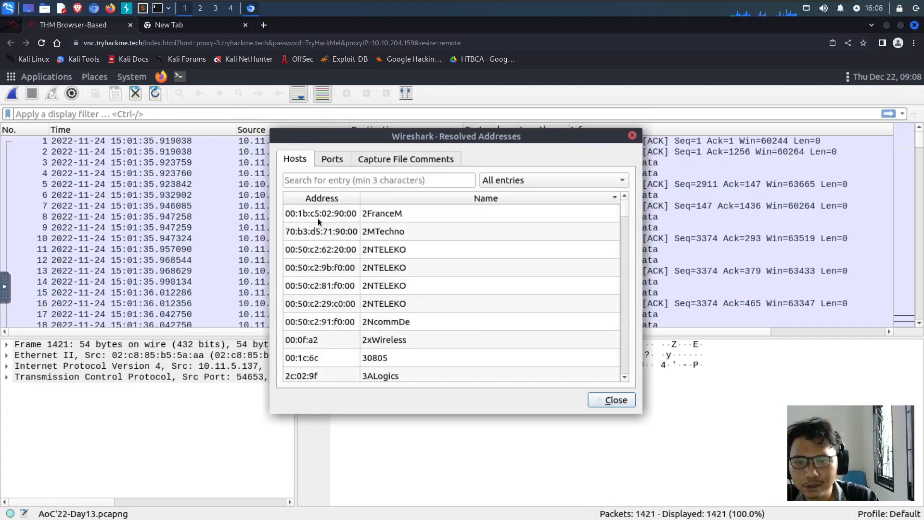
pyautogui.scroll(-6, 318, 218)
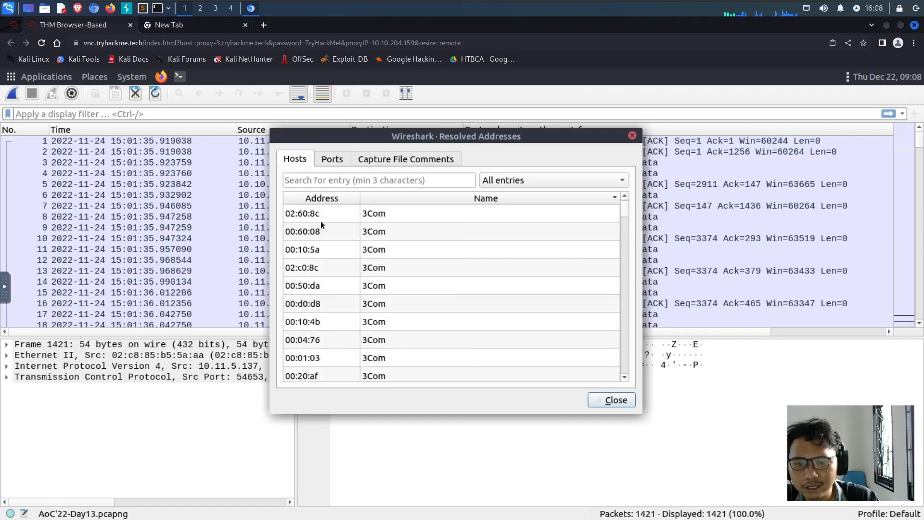
# Browse the resolved host entries, view the port entries and capture file comments, and close the Resolved Addresses window
pyautogui.scroll(-8, 321, 221)
pyautogui.scroll(-2, 322, 221)
pyautogui.scroll(4, 324, 220)
pyautogui.click(332, 162)
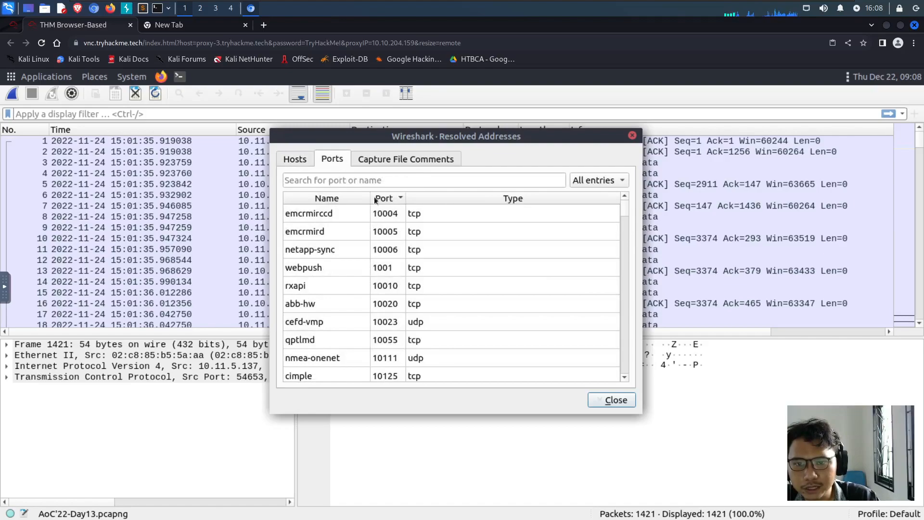
pyautogui.click(408, 161)
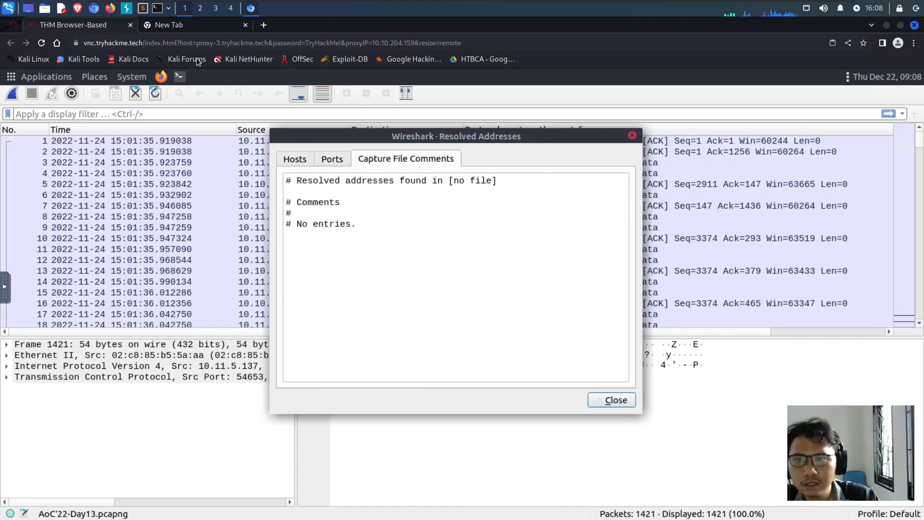
pyautogui.click(633, 137)
# Open the Protocol Hierarchy statistics and examine the Ethernet, Address Resolution Protocol, UDP and TCP rows
pyautogui.click(198, 76)
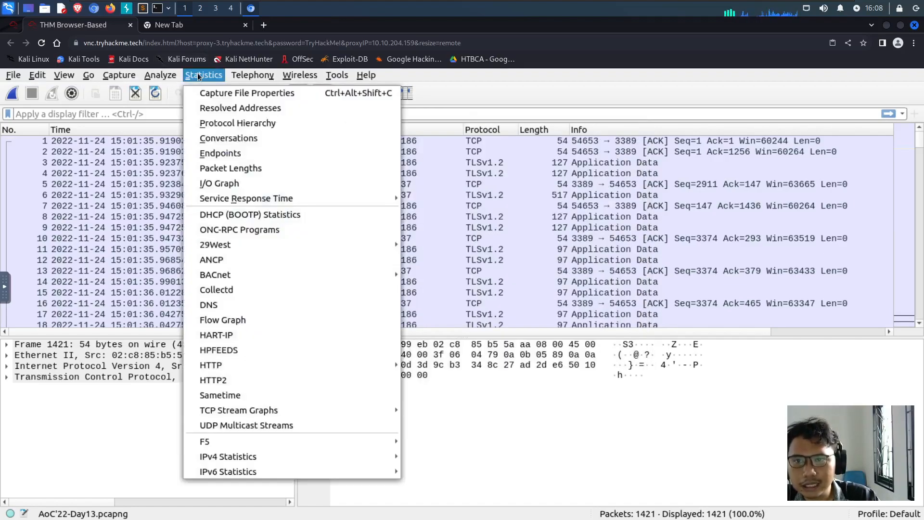
pyautogui.click(244, 126)
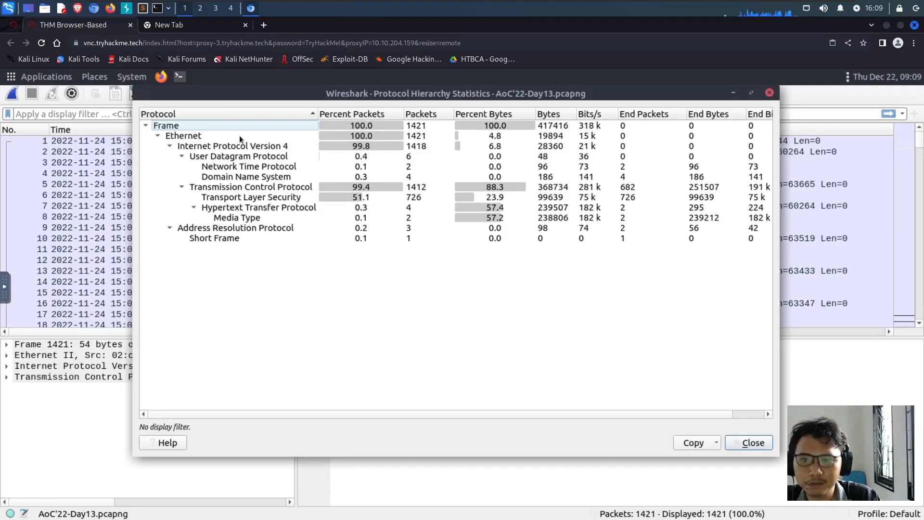
pyautogui.click(224, 135)
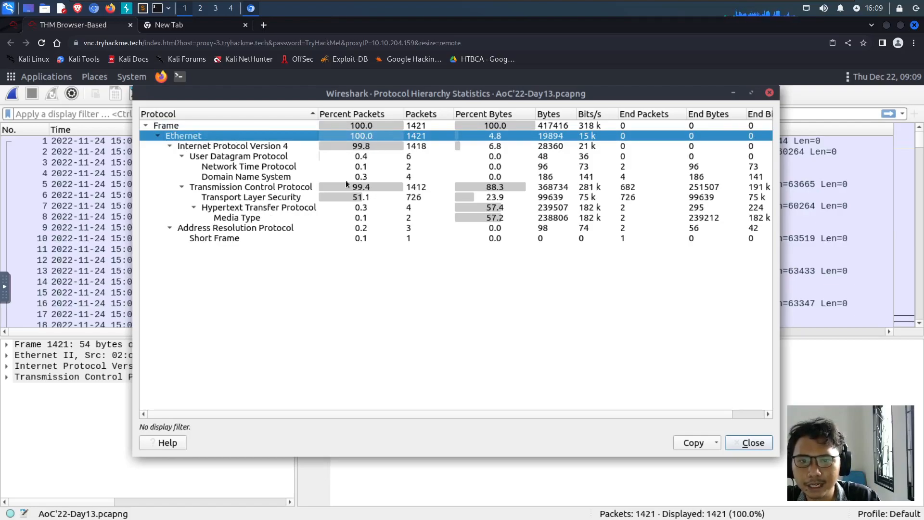
pyautogui.click(235, 230)
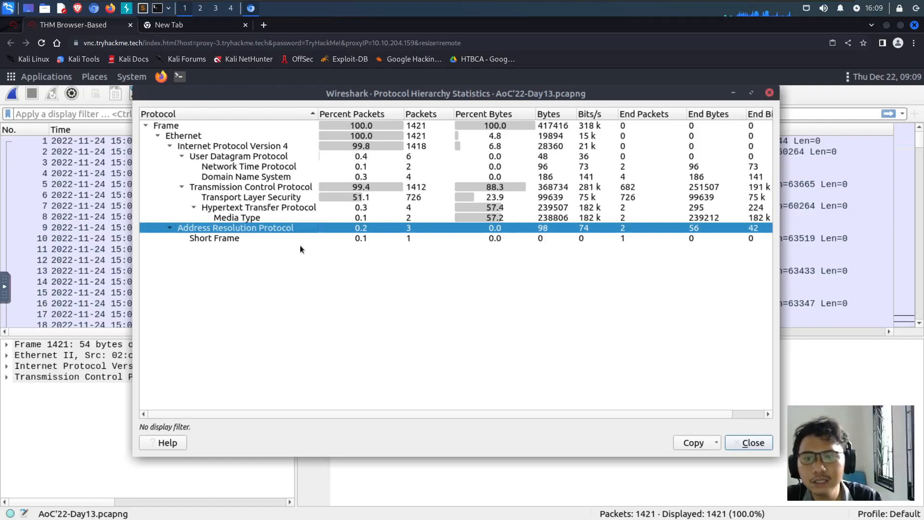
pyautogui.click(230, 156)
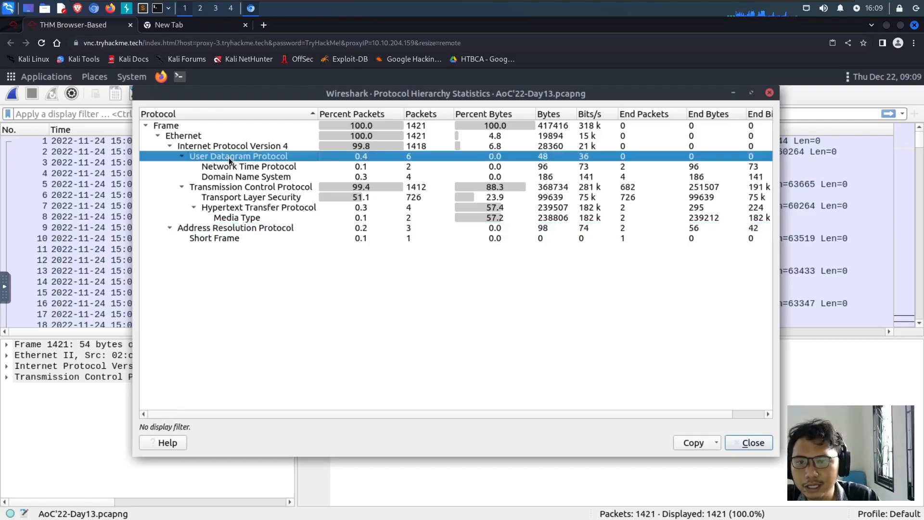
pyautogui.click(234, 186)
pyautogui.click(239, 157)
pyautogui.click(239, 188)
pyautogui.click(243, 160)
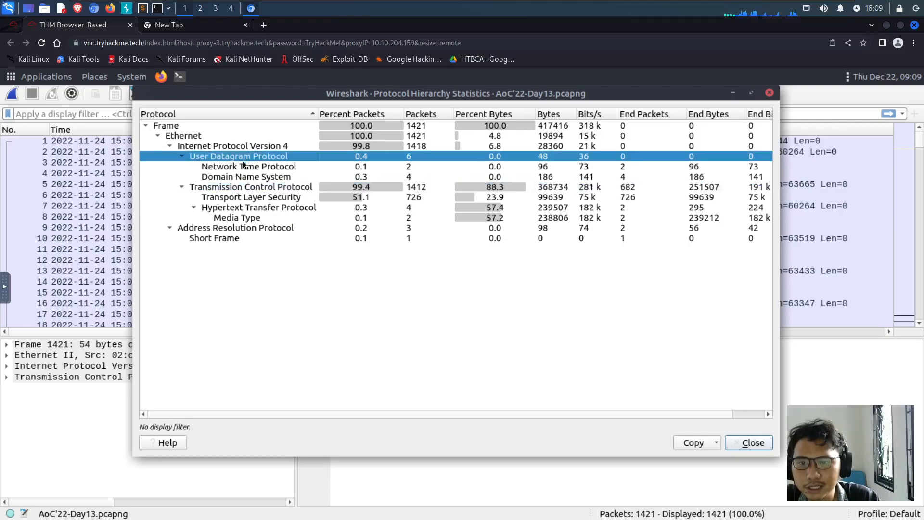
# Examine the protocols nested under UDP and TCP: Network Time Protocol, Domain Name System, Transport Layer Security and Hypertext Transfer Protocol
pyautogui.click(241, 165)
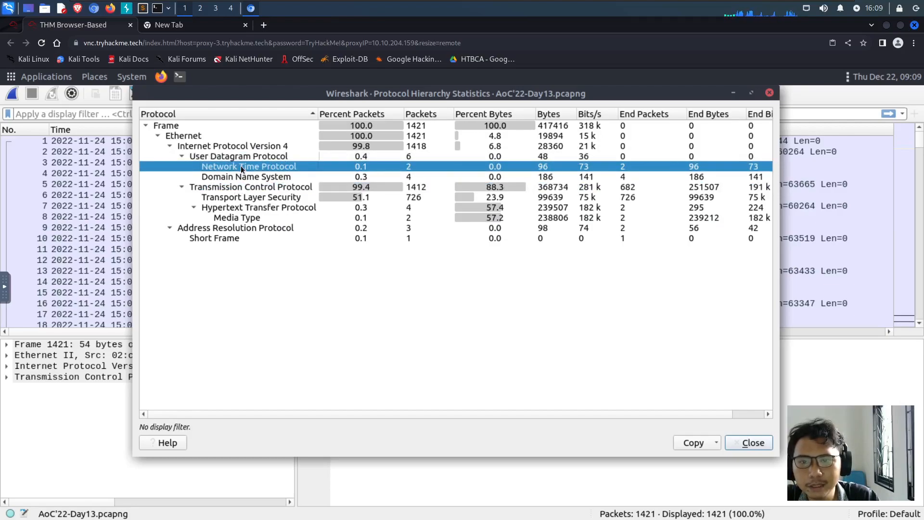
pyautogui.click(253, 179)
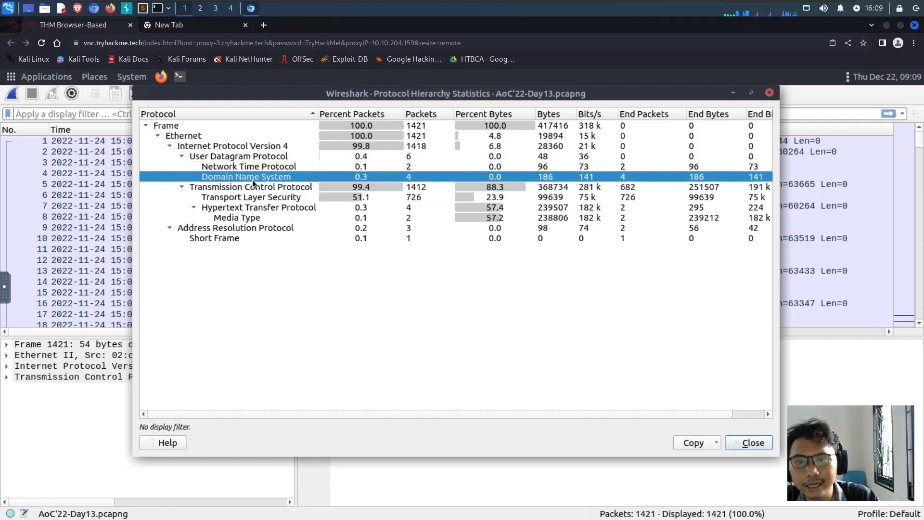
pyautogui.click(260, 186)
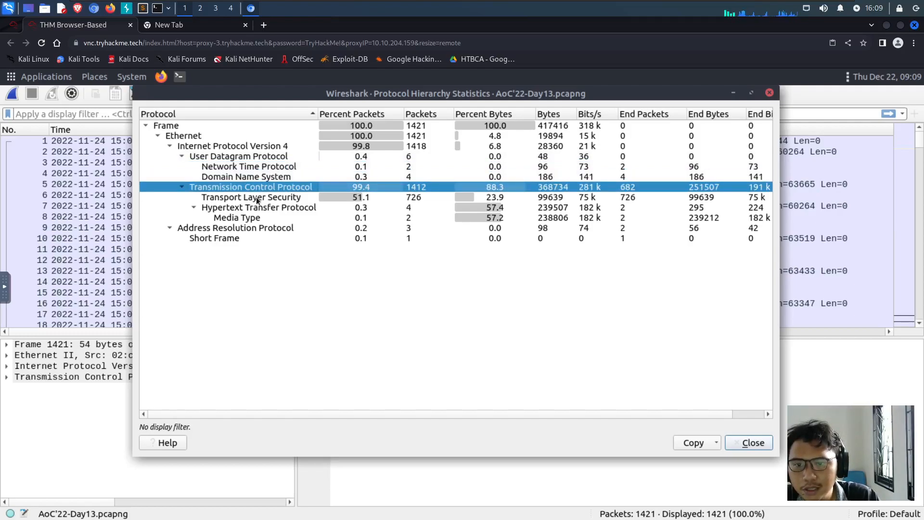
pyautogui.click(257, 197)
pyautogui.click(253, 189)
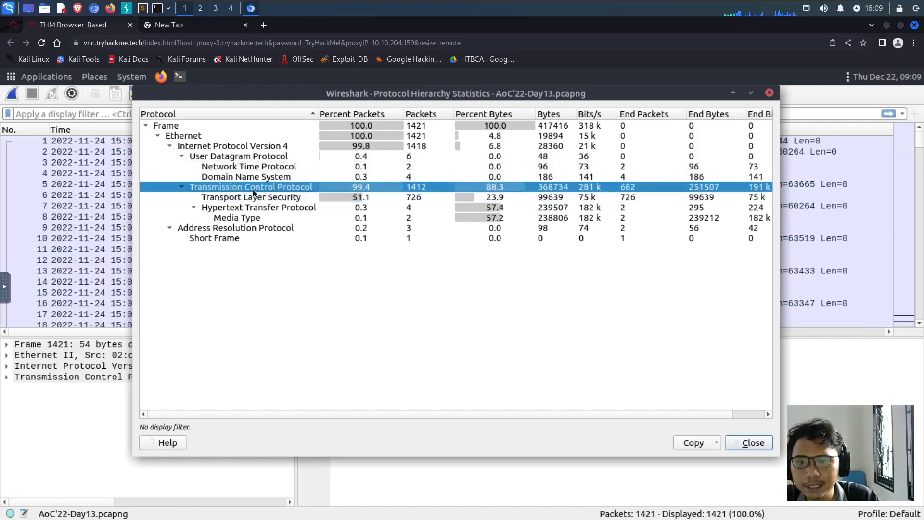
pyautogui.click(253, 199)
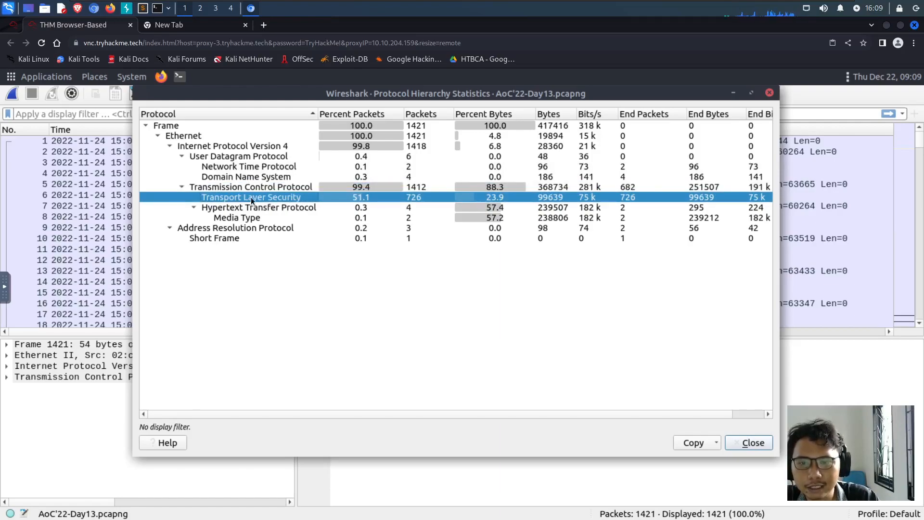
pyautogui.click(205, 208)
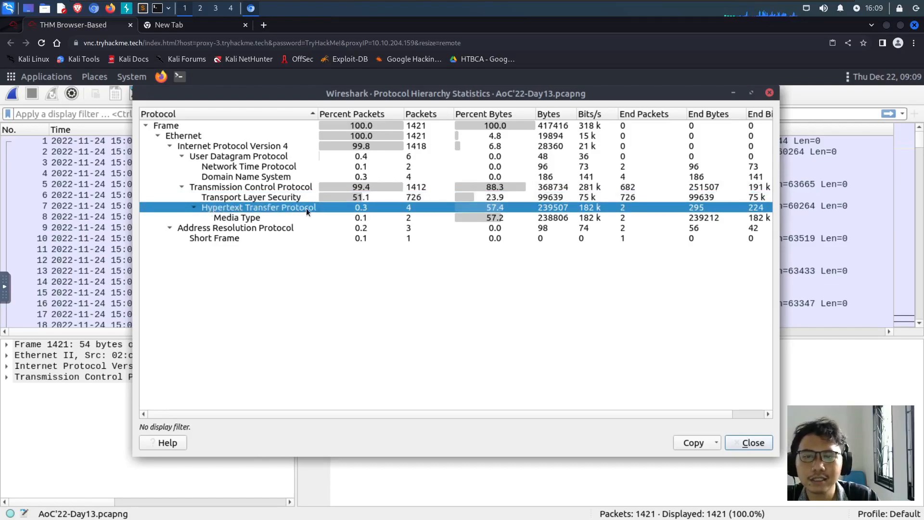
pyautogui.click(195, 207)
pyautogui.click(195, 207)
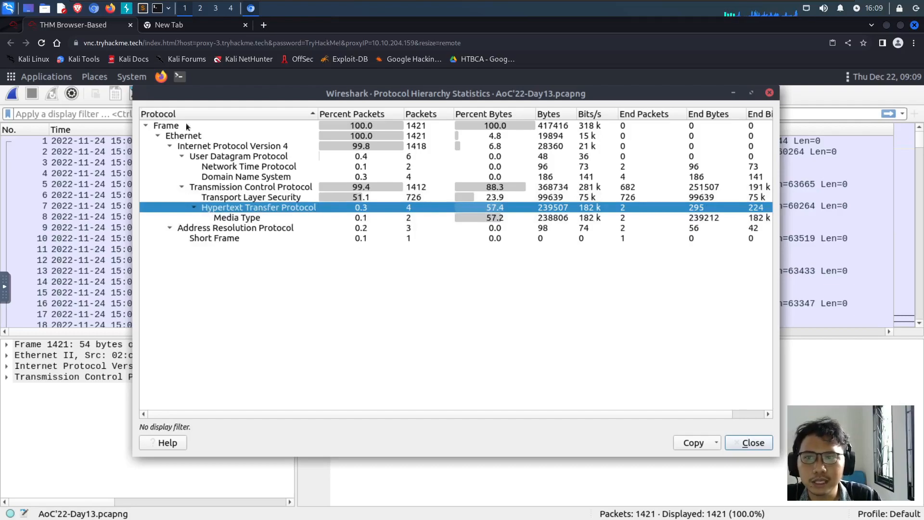
# Switch to the TryHackMe room and read the question on the Percent Packets value of the Hypertext Transfer Protocol
pyautogui.click(18, 28)
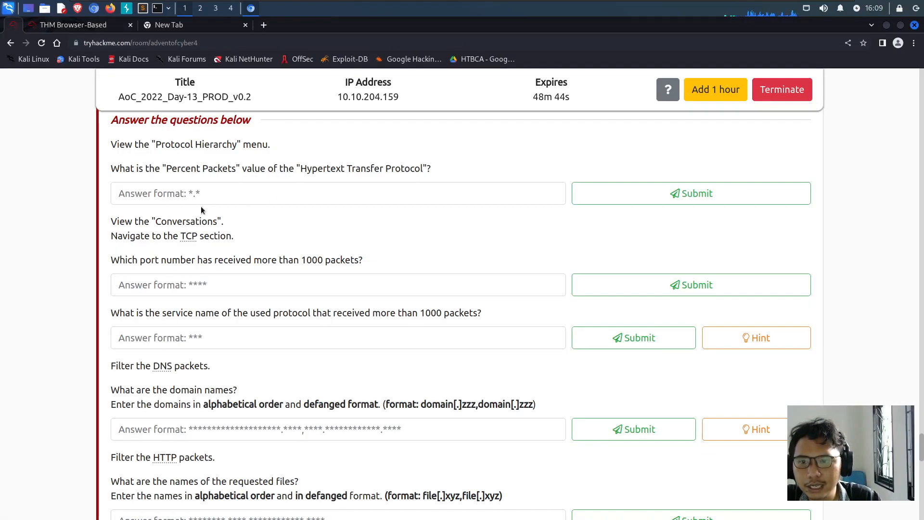
pyautogui.moveTo(137, 144); pyautogui.dragTo(269, 146)
pyautogui.click(272, 153)
pyautogui.moveTo(112, 170); pyautogui.dragTo(436, 172)
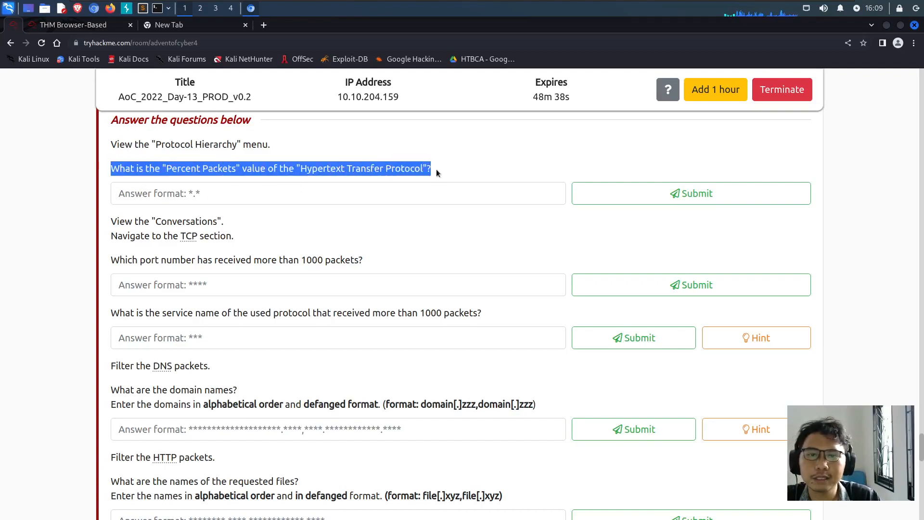
# Look up the Hypertext Transfer Protocol's Percent Packets value in the Protocol Hierarchy and submit 0.3 as the TryHackMe answer
pyautogui.click(89, 27)
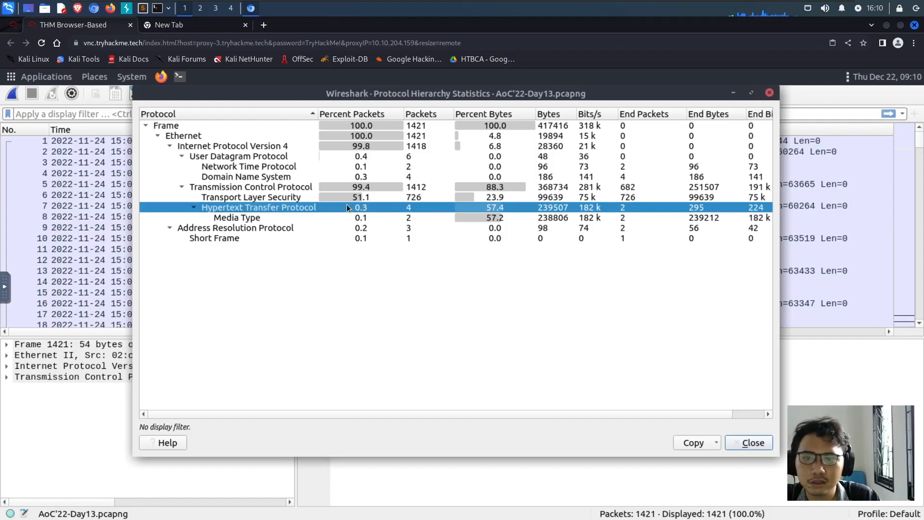
pyautogui.click(311, 199)
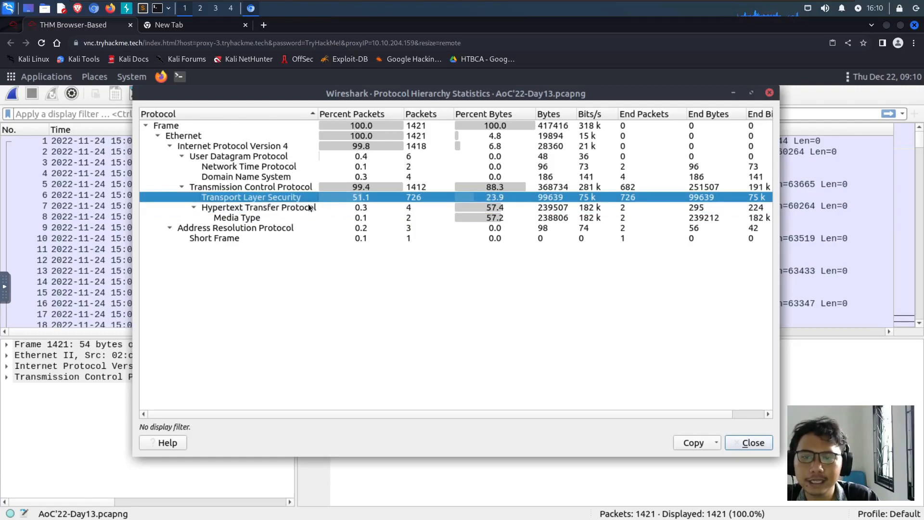
pyautogui.click(345, 207)
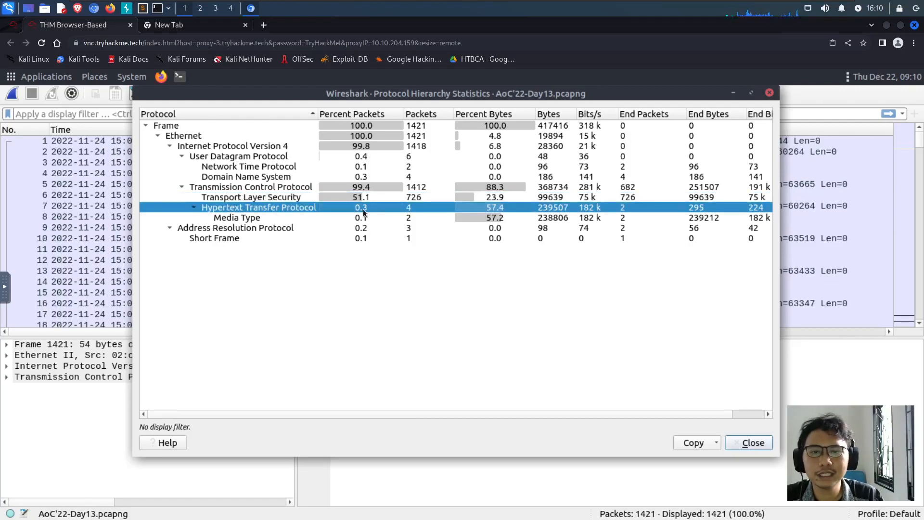
pyautogui.click(15, 27)
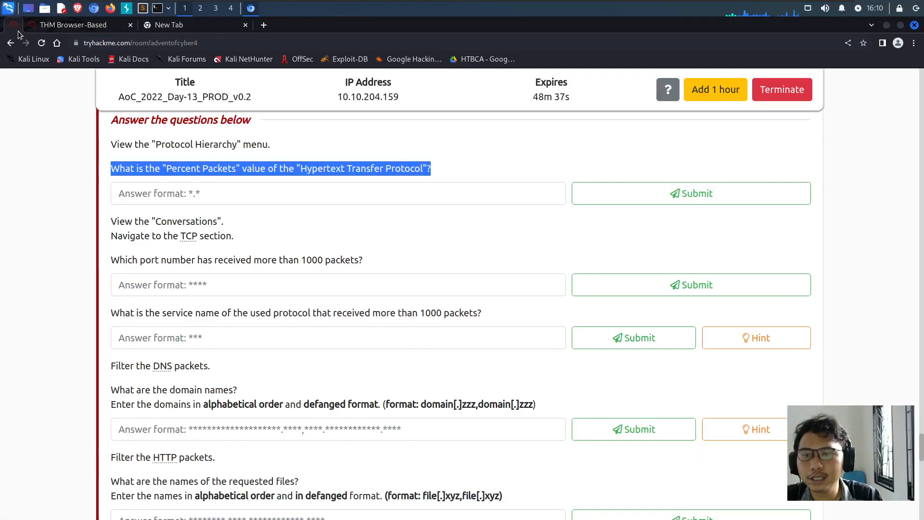
pyautogui.click(229, 191)
pyautogui.write('0.3')
pyautogui.press('Return')
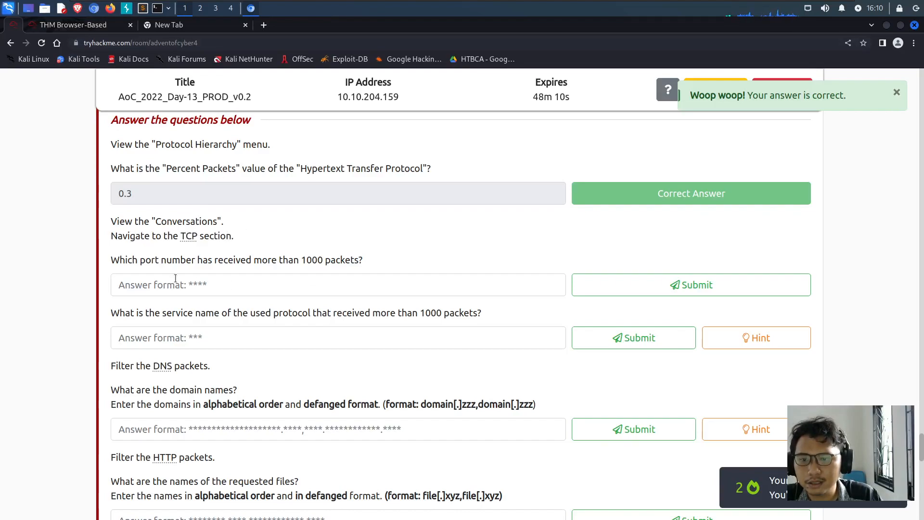
# Read the question asking which port number has received more than 1000 packets
pyautogui.moveTo(120, 262); pyautogui.dragTo(197, 263)
pyautogui.click(200, 265)
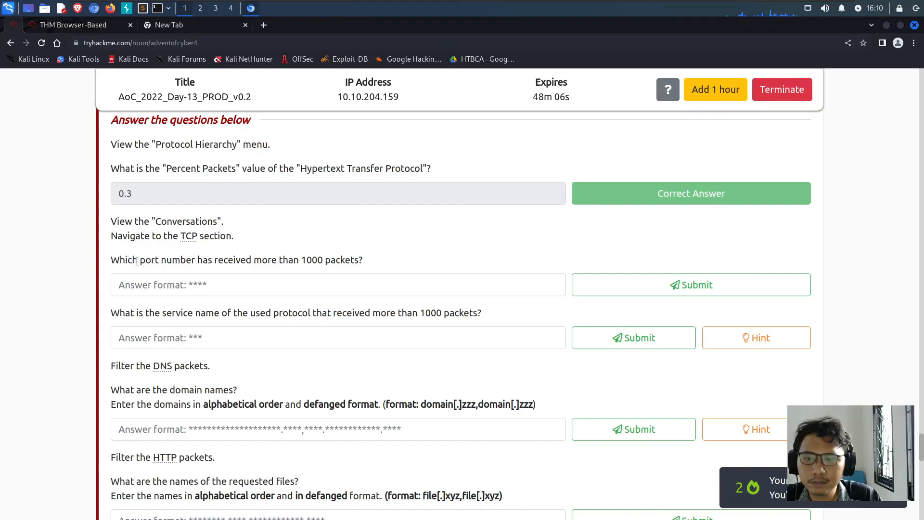
pyautogui.moveTo(111, 260); pyautogui.dragTo(299, 262)
pyautogui.click(299, 262)
# Return to Wireshark, close the Protocol Hierarchy window and open the Conversations statistics
pyautogui.click(94, 31)
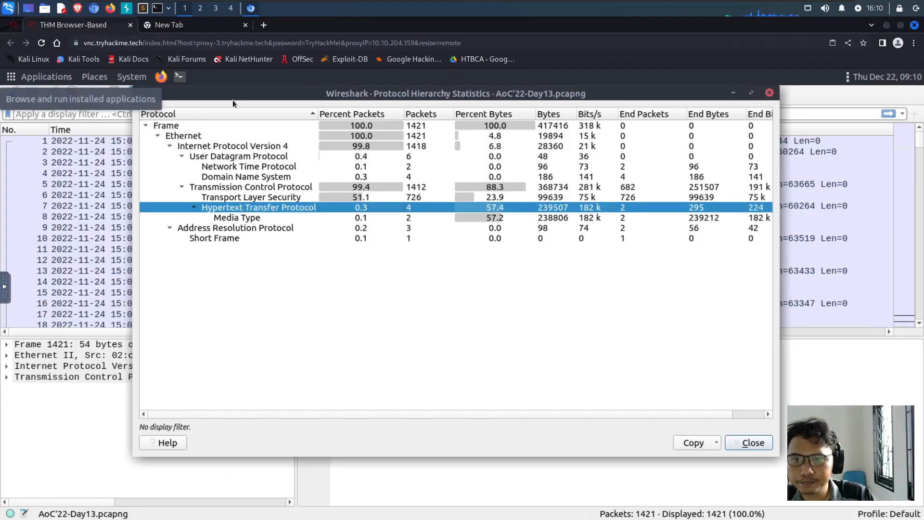
pyautogui.click(768, 93)
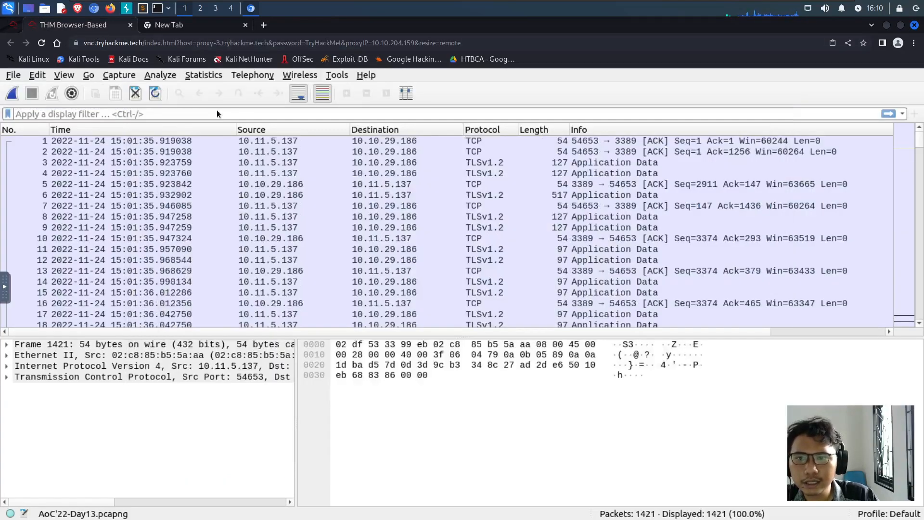
pyautogui.click(208, 74)
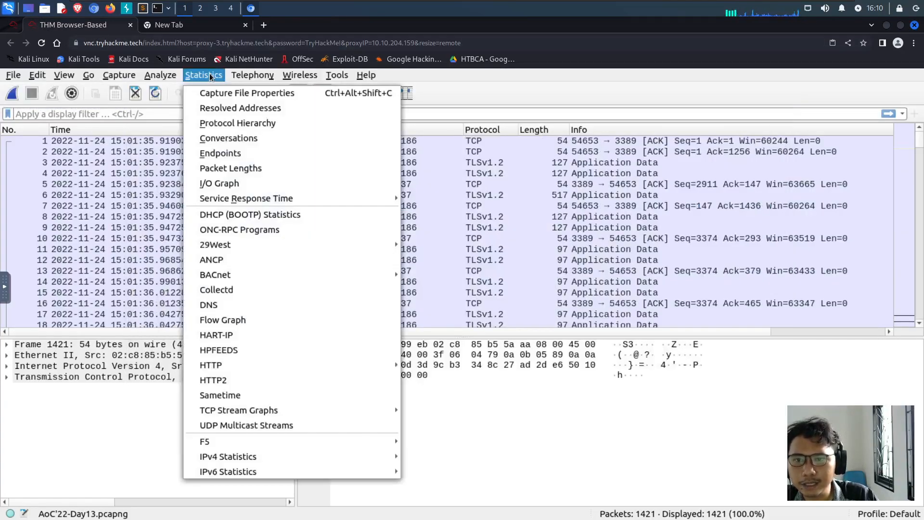
pyautogui.click(239, 138)
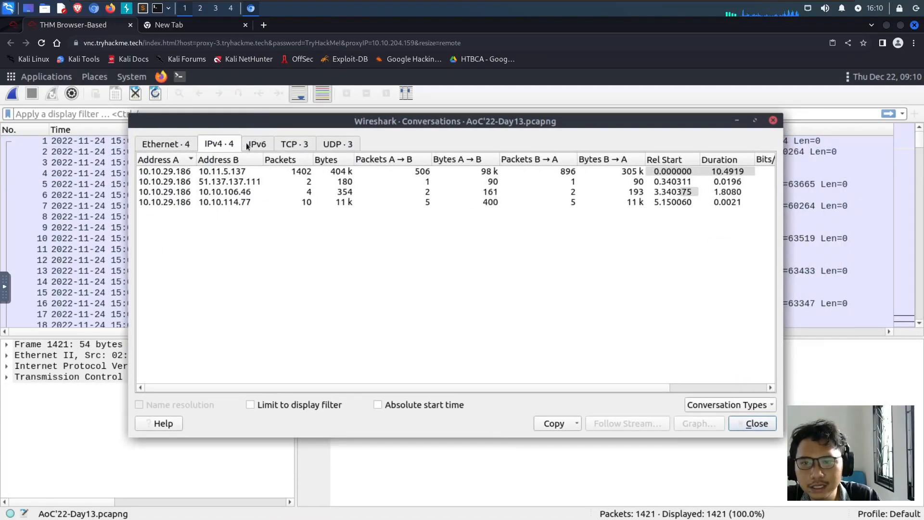
# Examine the Ethernet, IPv4 and IPv6 conversations, ending on the list of TCP conversations
pyautogui.click(163, 146)
pyautogui.click(212, 143)
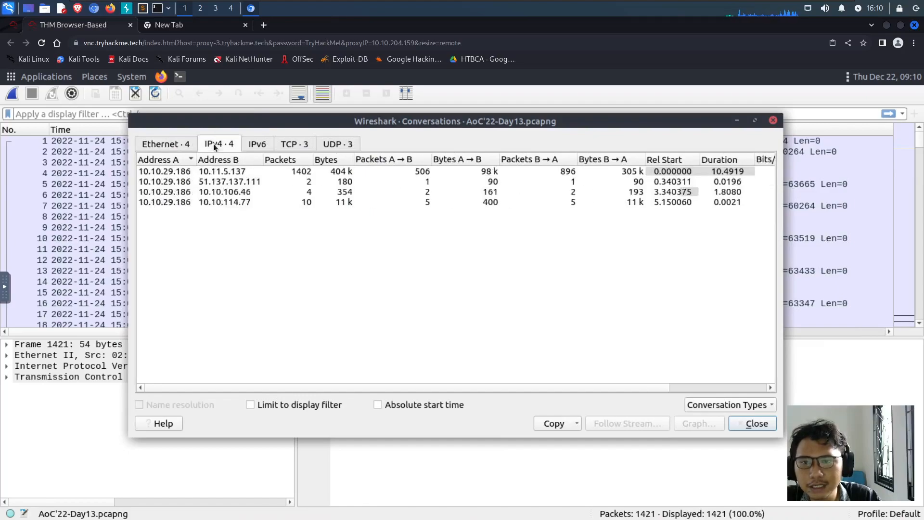
pyautogui.click(260, 145)
pyautogui.click(214, 146)
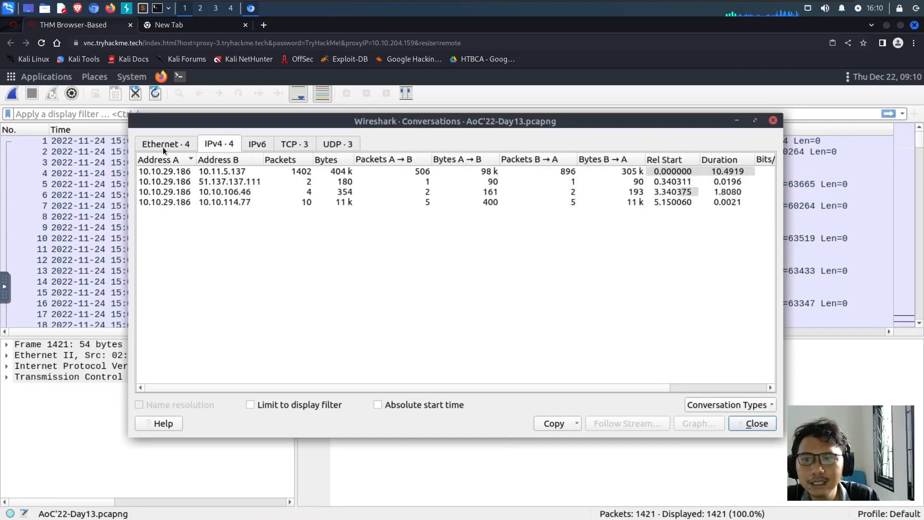
pyautogui.click(162, 146)
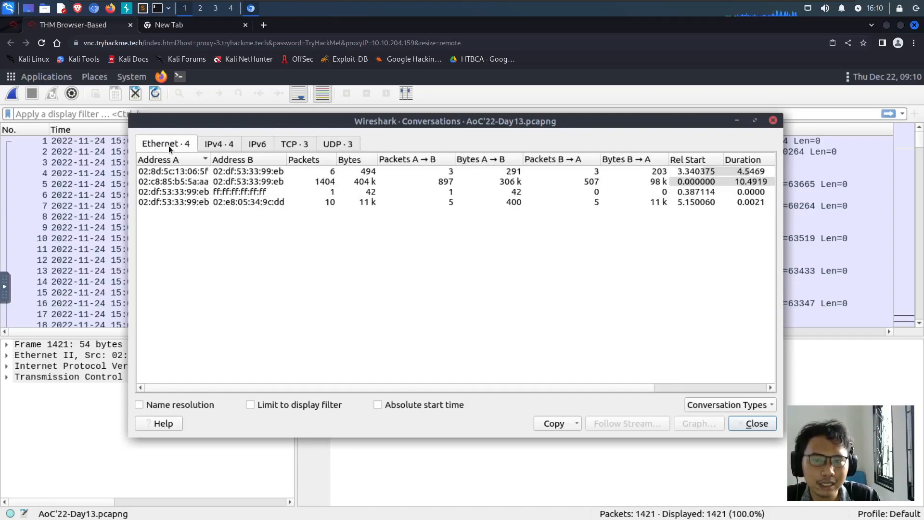
pyautogui.click(212, 144)
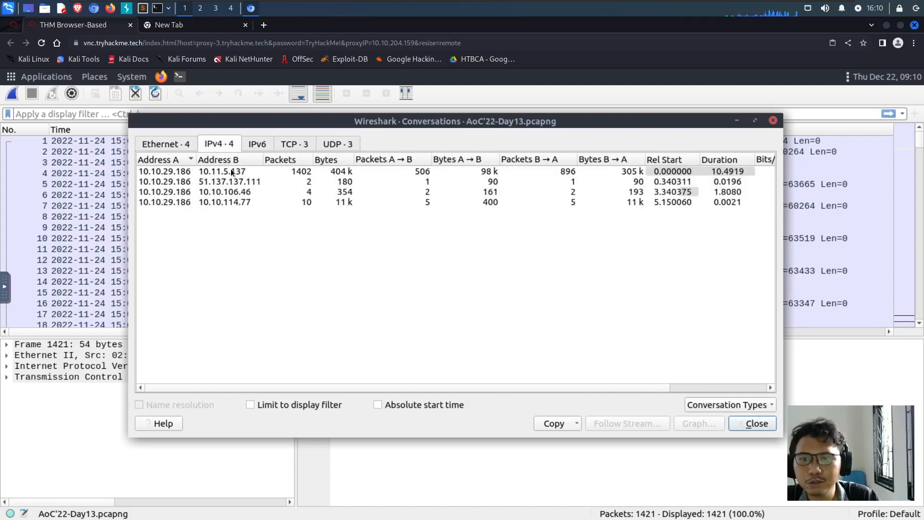
pyautogui.click(259, 144)
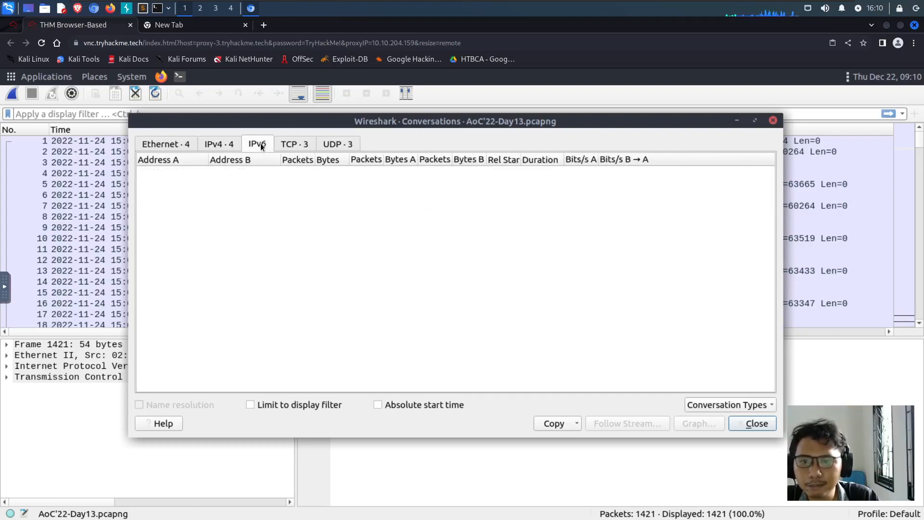
pyautogui.click(294, 145)
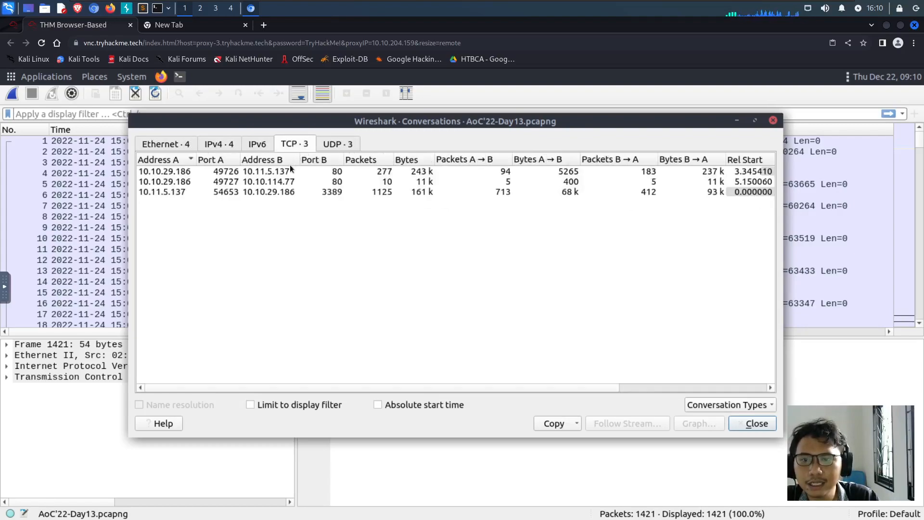
# Go back to the TryHackMe room and reread the question about the port that received over 1000 packets
pyautogui.click(18, 26)
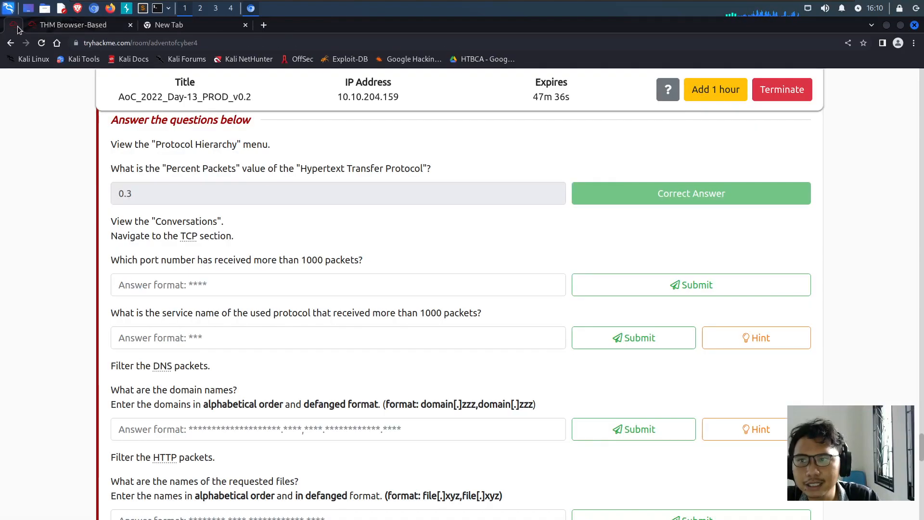
pyautogui.moveTo(139, 260); pyautogui.dragTo(359, 262)
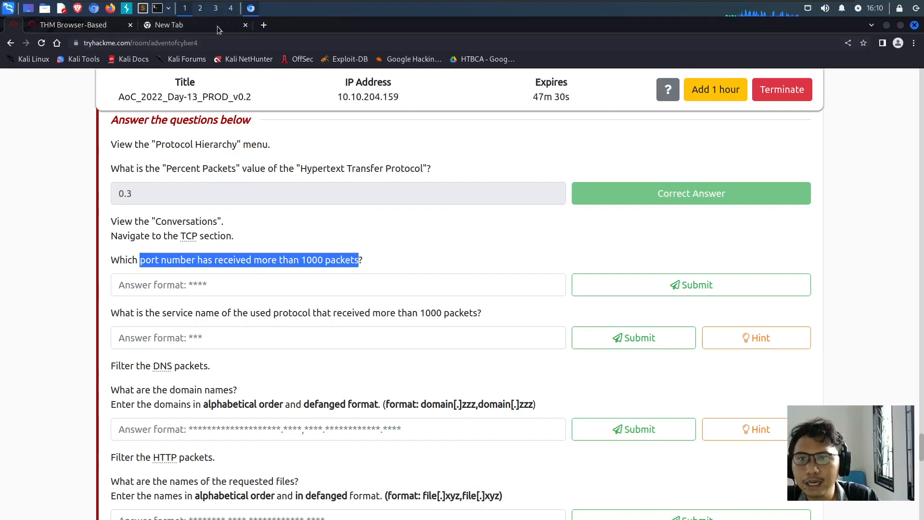
# Return to Wireshark, compare the UDP and TCP conversation lists, and check the ports and packet counts of each TCP conversation
pyautogui.click(110, 25)
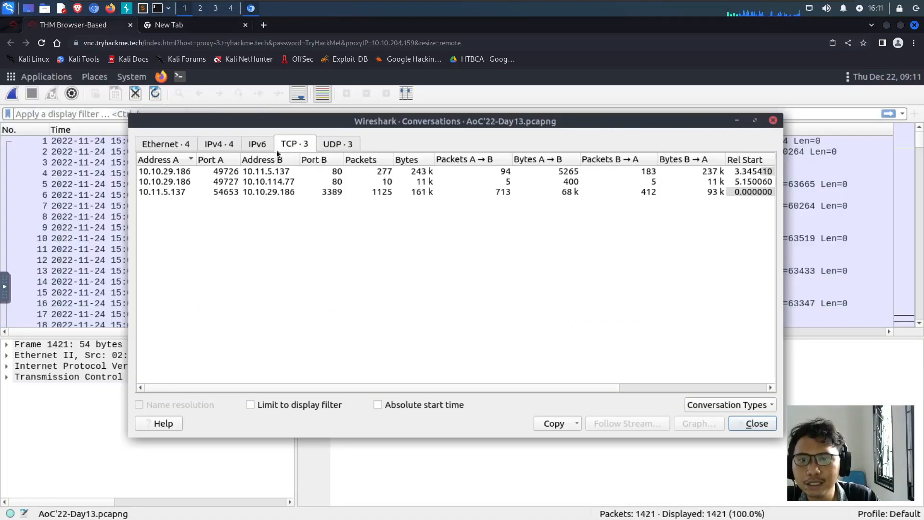
pyautogui.click(339, 143)
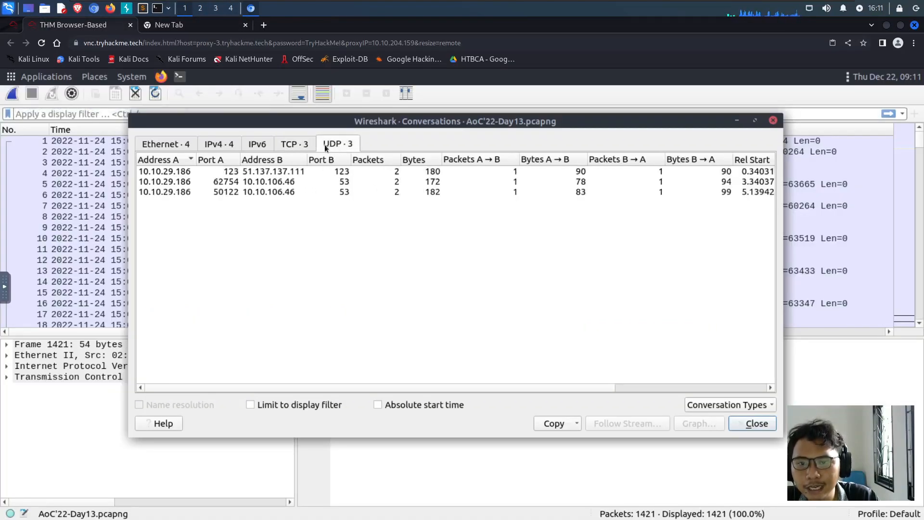
pyautogui.click(284, 143)
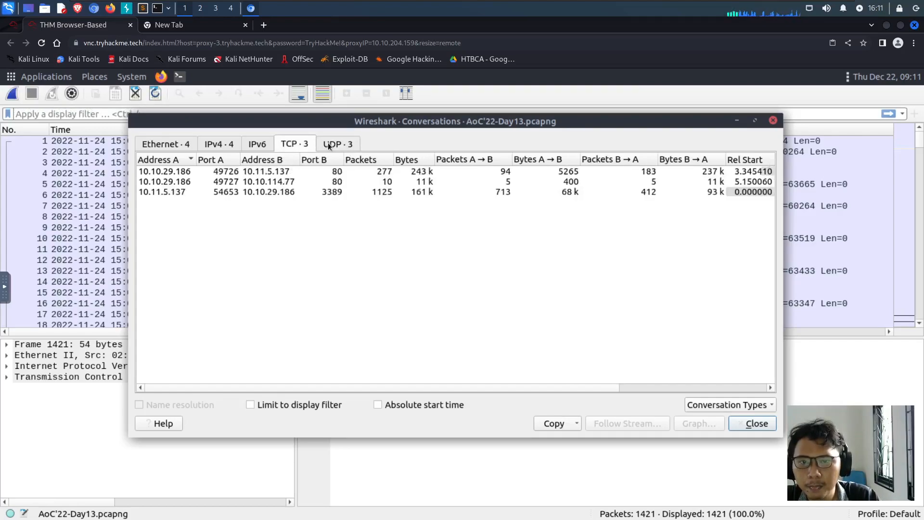
pyautogui.click(207, 171)
pyautogui.click(201, 182)
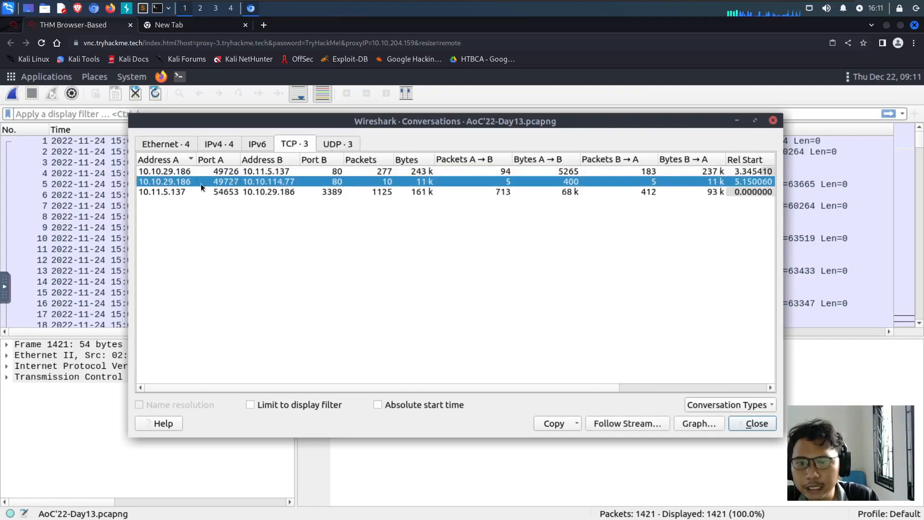
pyautogui.click(200, 194)
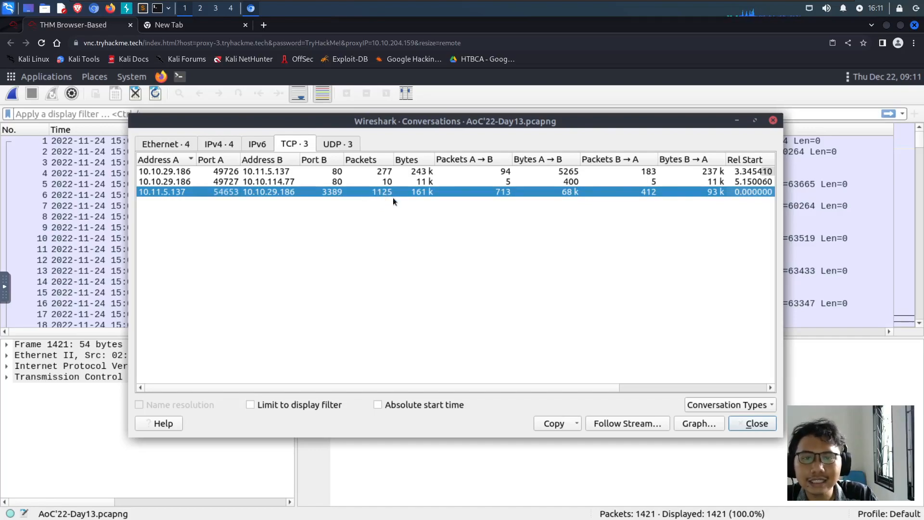
# Switch to the TryHackMe room and submit 3389 as the port number that received more than 1000 packets
pyautogui.click(13, 24)
pyautogui.click(202, 286)
pyautogui.write('3389')
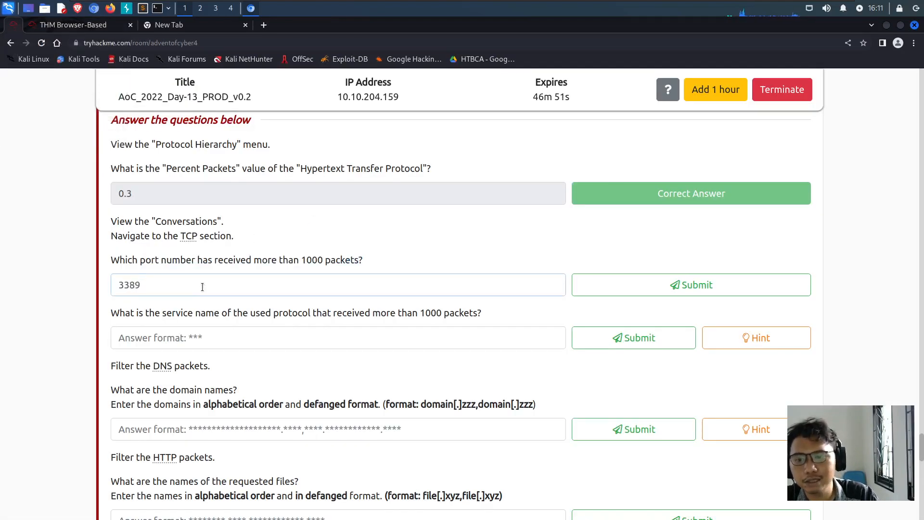
pyautogui.press('Return')
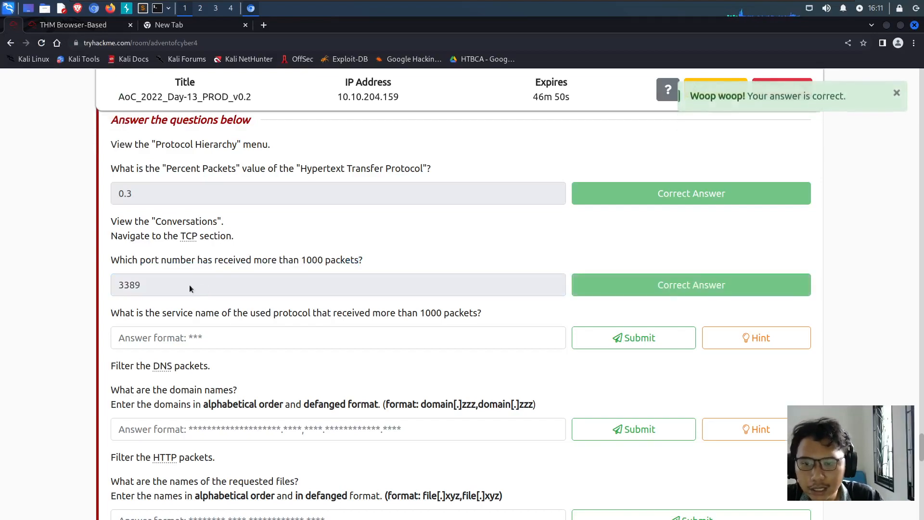
# Read the question about the service name of the protocol that received more than 1000 packets and submit RDP as its answer
pyautogui.moveTo(110, 313); pyautogui.dragTo(487, 316)
pyautogui.click(105, 27)
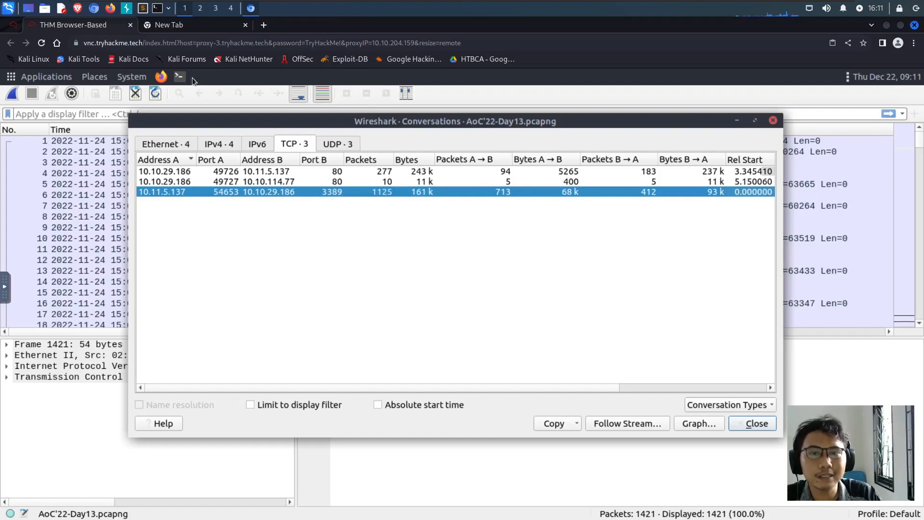
pyautogui.click(13, 24)
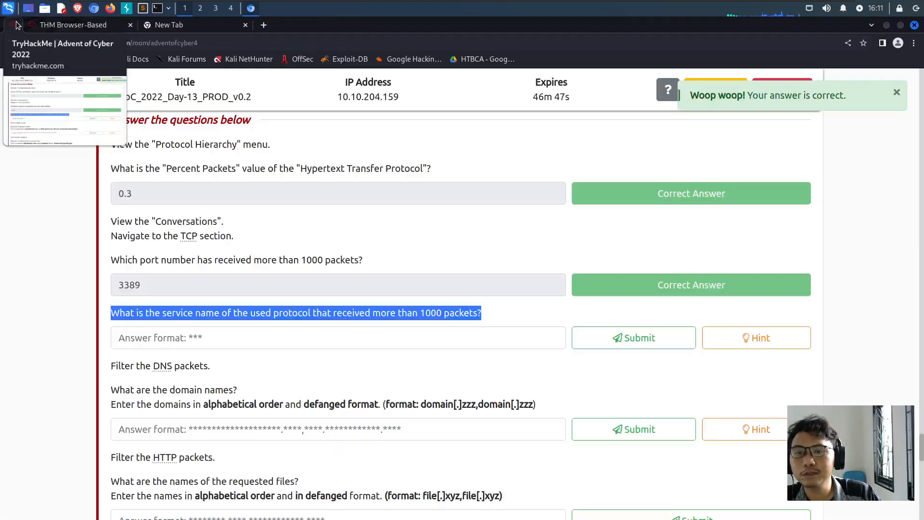
pyautogui.click(240, 337)
pyautogui.write('R')
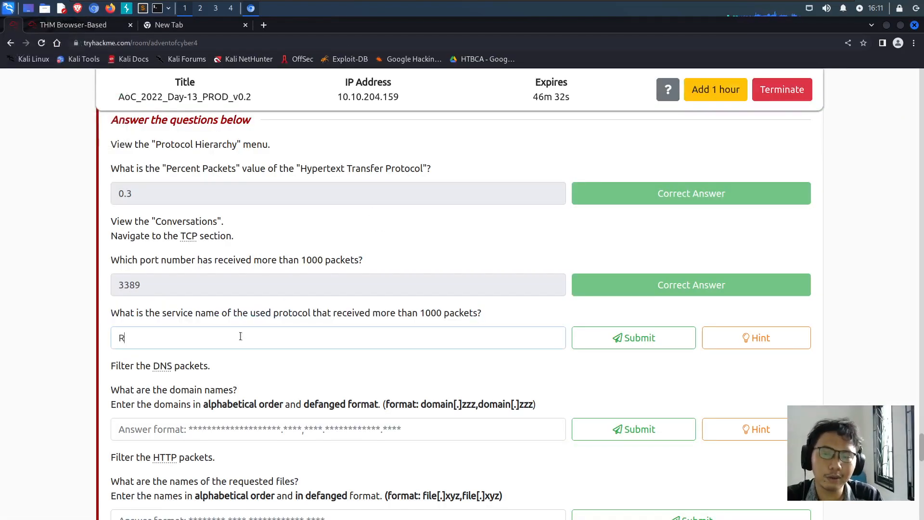
pyautogui.write('DP')
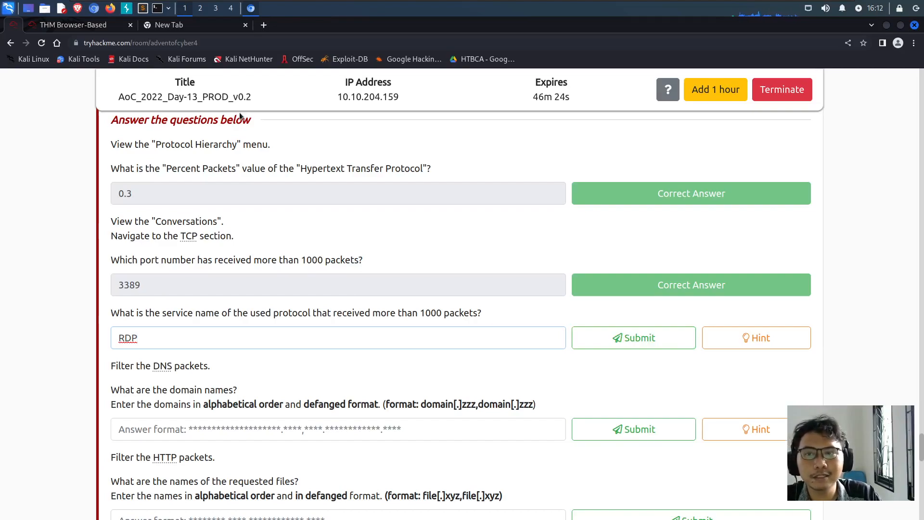
pyautogui.click(609, 339)
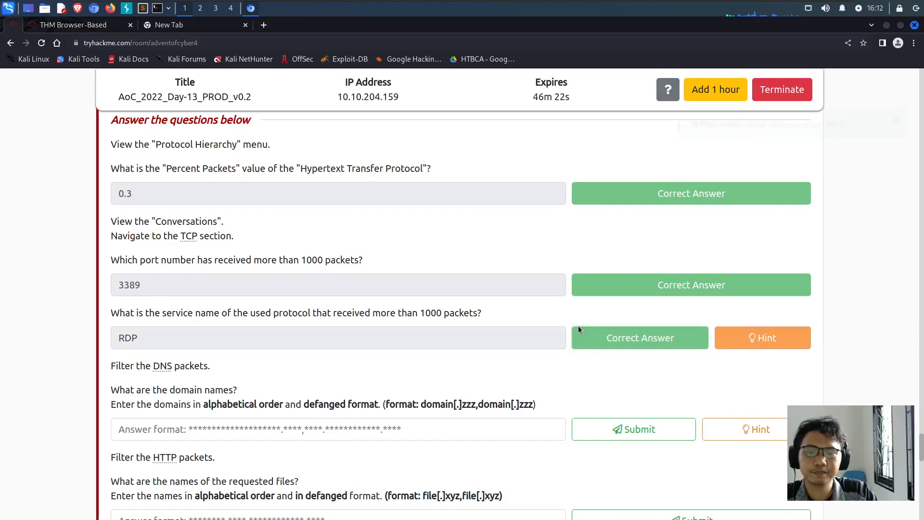
pyautogui.doubleClick(181, 333)
pyautogui.click(198, 334)
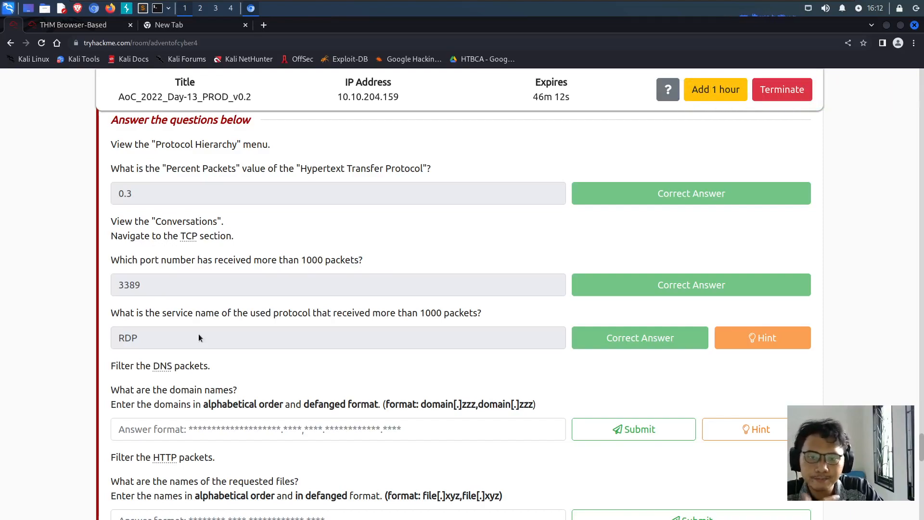
pyautogui.moveTo(198, 334); pyautogui.dragTo(120, 339)
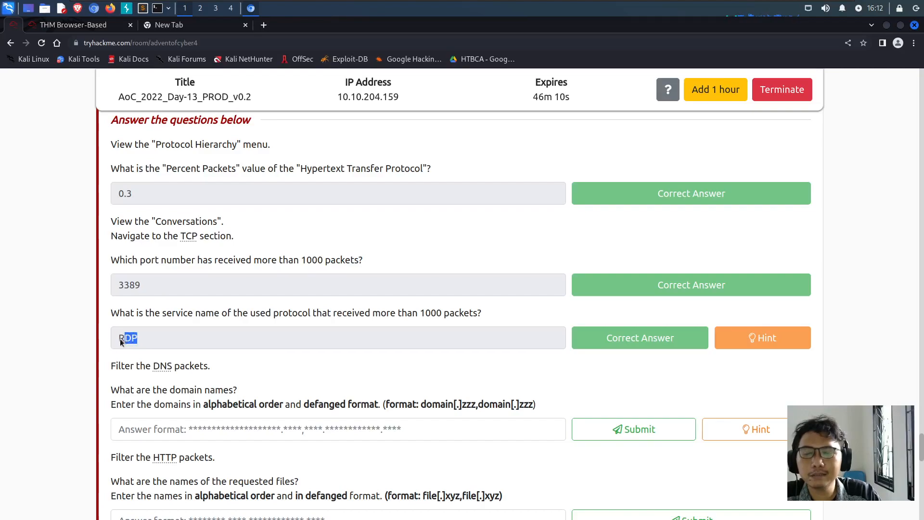
pyautogui.click(154, 335)
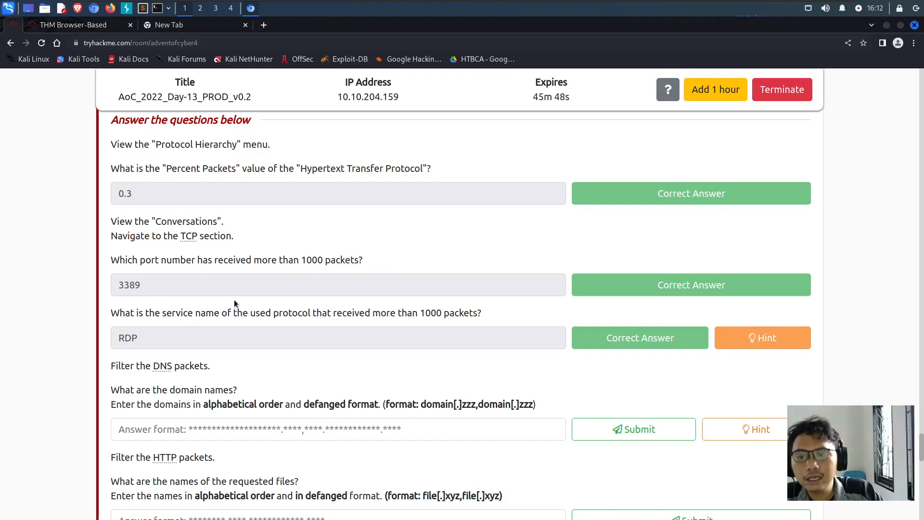
# Look over the DNS and HTTP questions, return to Wireshark and close the Conversations window
pyautogui.scroll(-4, 291, 323)
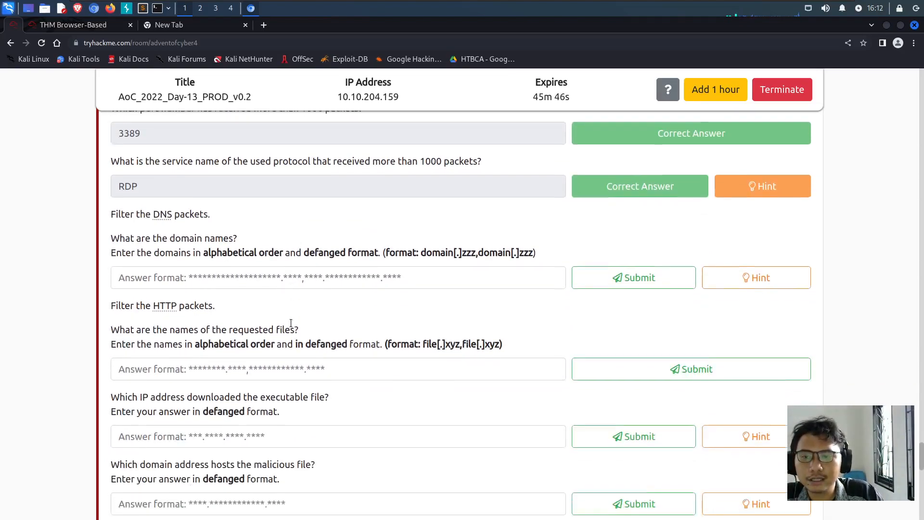
pyautogui.click(77, 27)
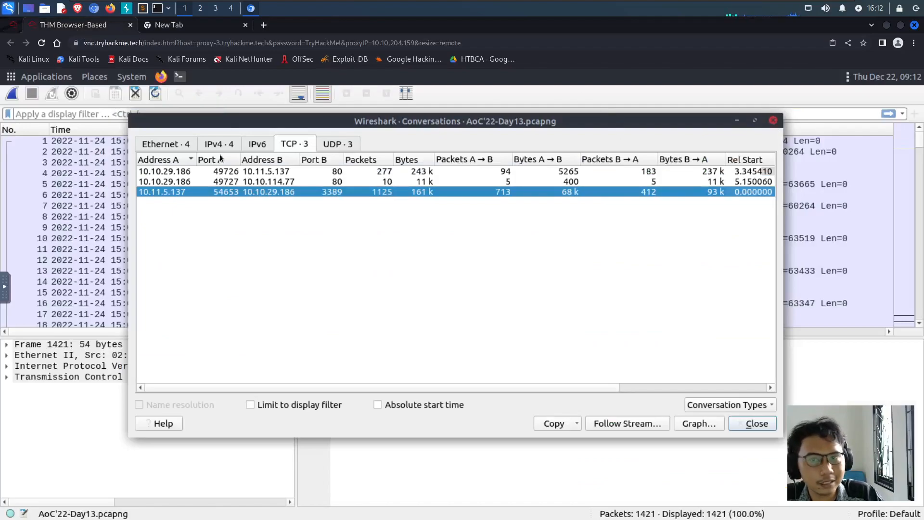
pyautogui.click(774, 121)
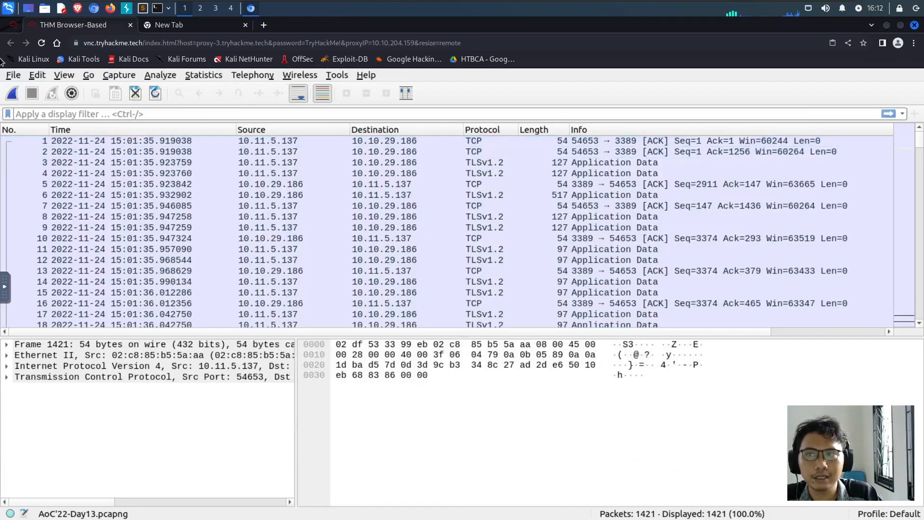
# Reread the room's instruction on DNS packets and apply the display filter dns to the capture in Wireshark
pyautogui.click(13, 24)
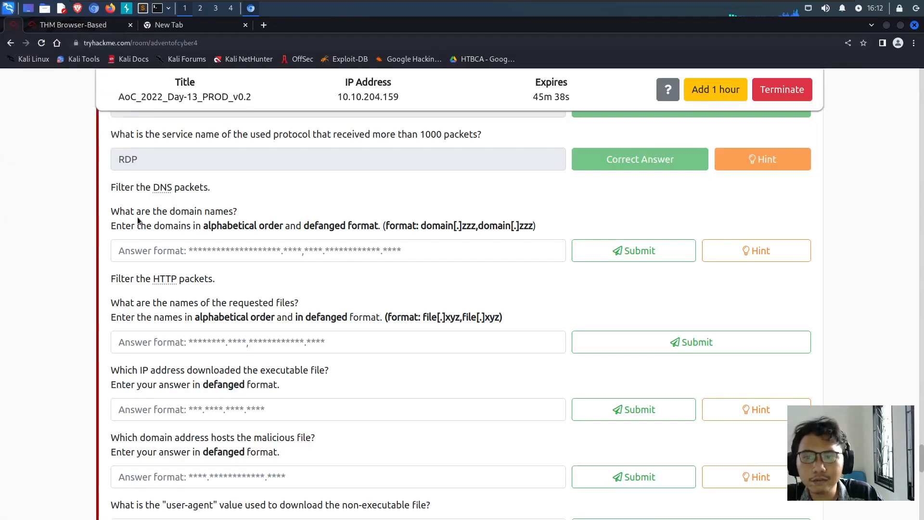
pyautogui.moveTo(112, 187); pyautogui.dragTo(221, 183)
pyautogui.click(224, 183)
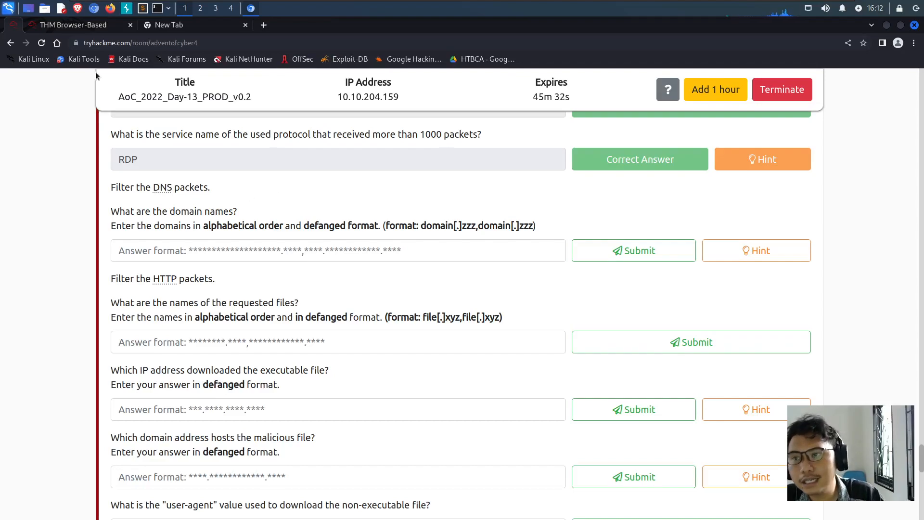
pyautogui.click(77, 30)
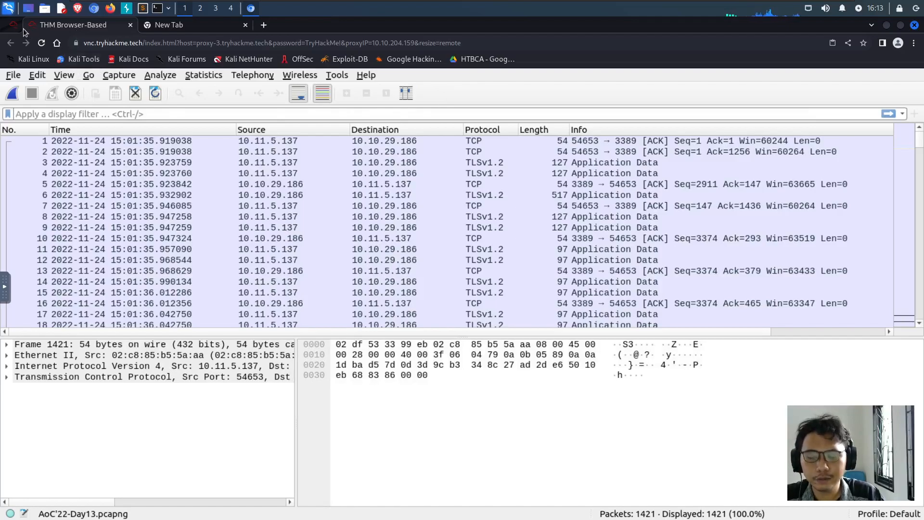
pyautogui.write('dns')
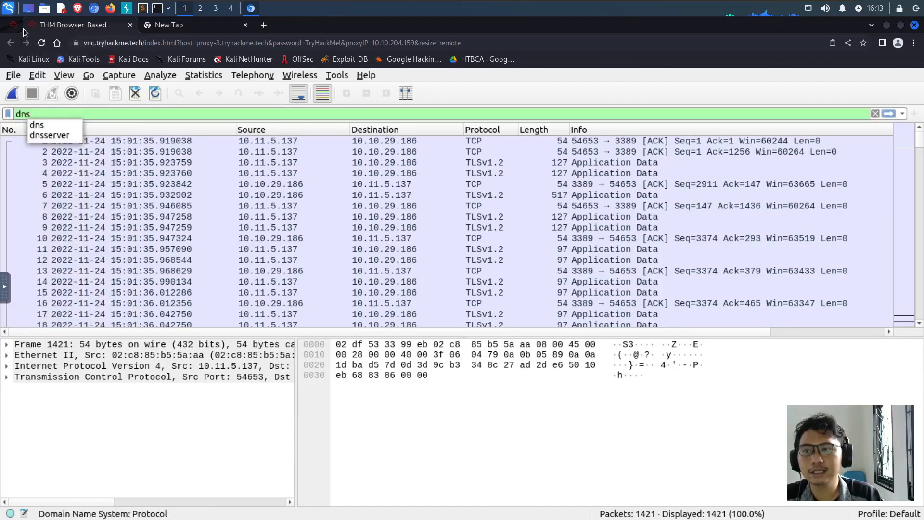
pyautogui.press('Return')
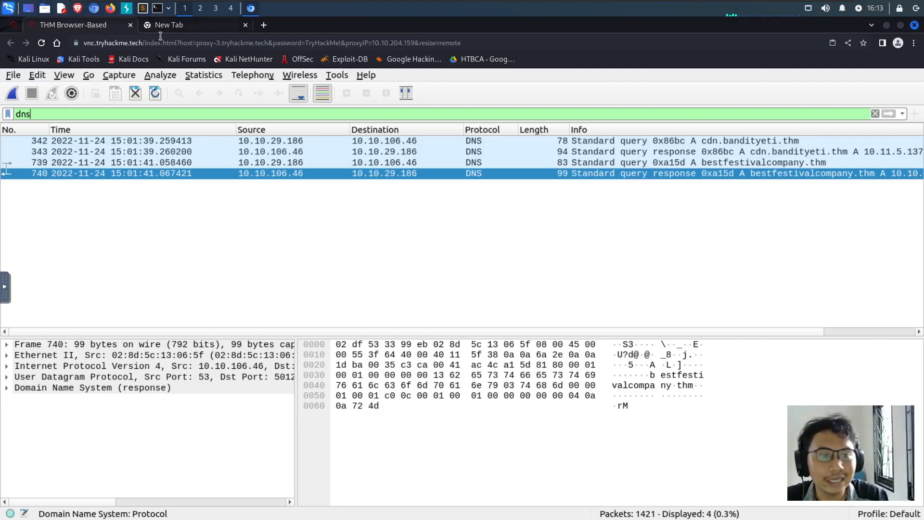
# Narrow the Length column of the packet list and compare the domain names requested in the two DNS queries
pyautogui.click(487, 140)
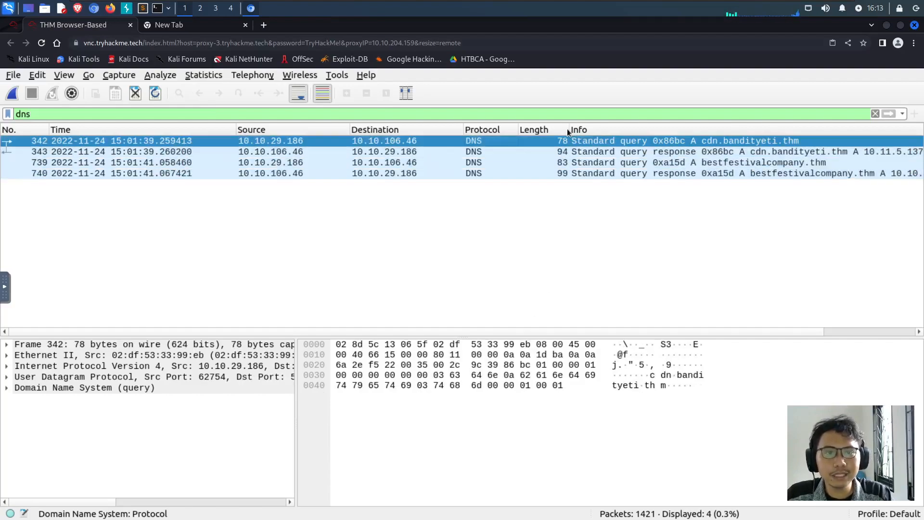
pyautogui.moveTo(570, 129); pyautogui.dragTo(553, 130)
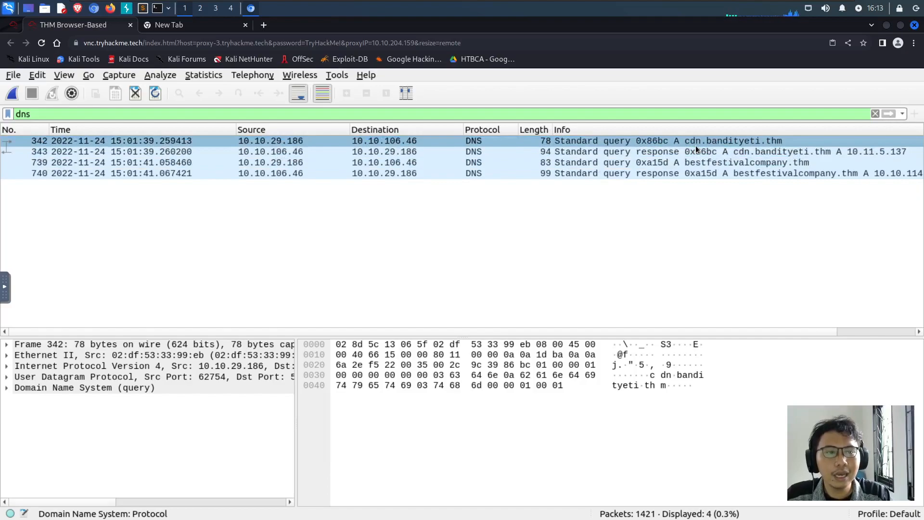
pyautogui.click(694, 165)
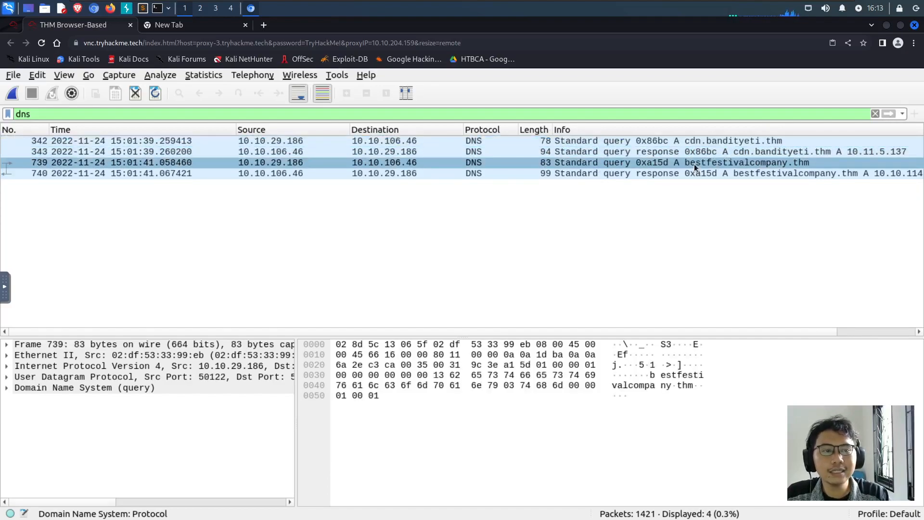
pyautogui.click(699, 140)
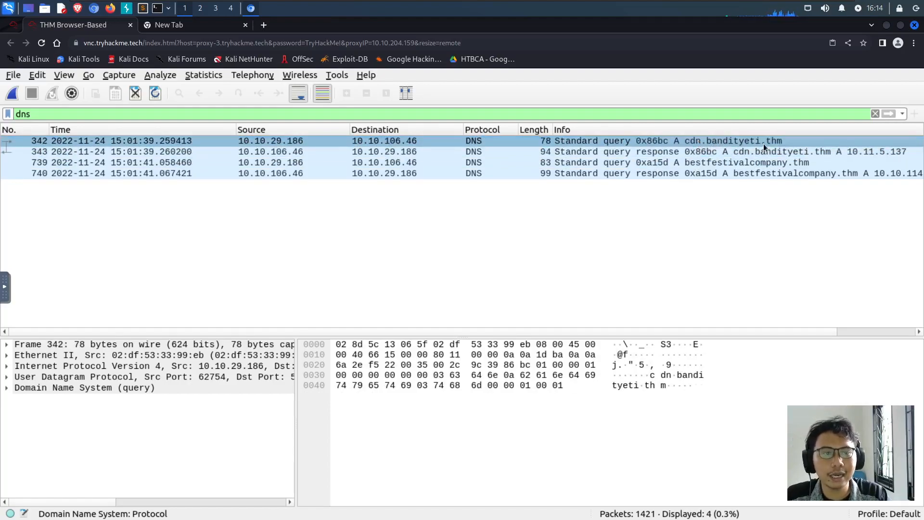
pyautogui.click(761, 163)
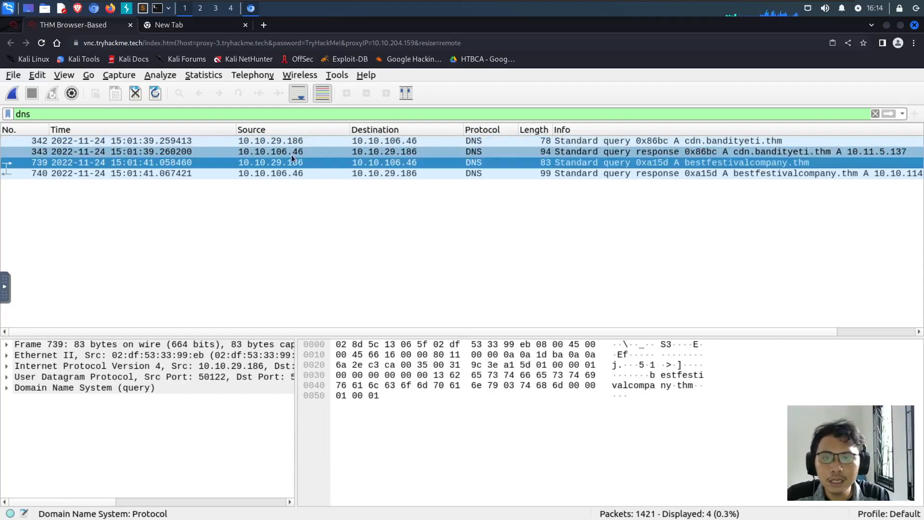
# Narrow the Source column and inspect the source and destination addresses of the first DNS query and its response
pyautogui.click(321, 139)
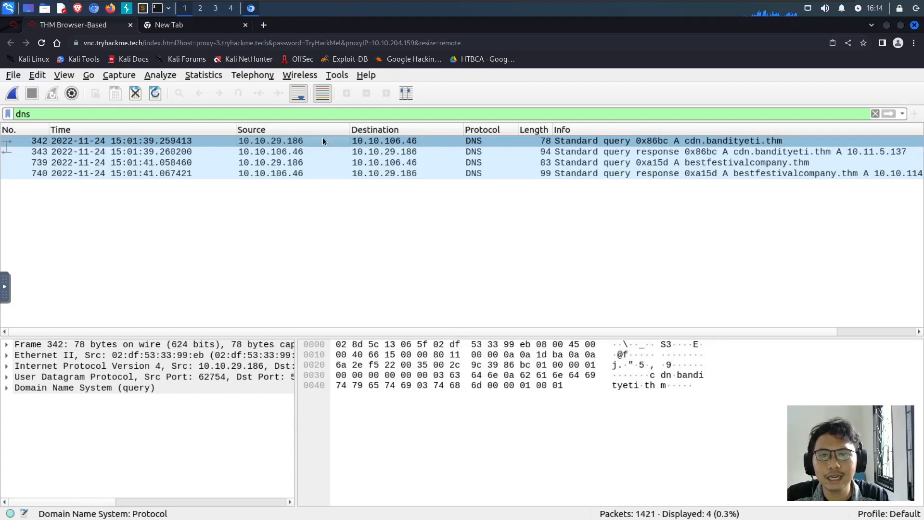
pyautogui.moveTo(341, 129); pyautogui.dragTo(337, 129)
pyautogui.click(342, 151)
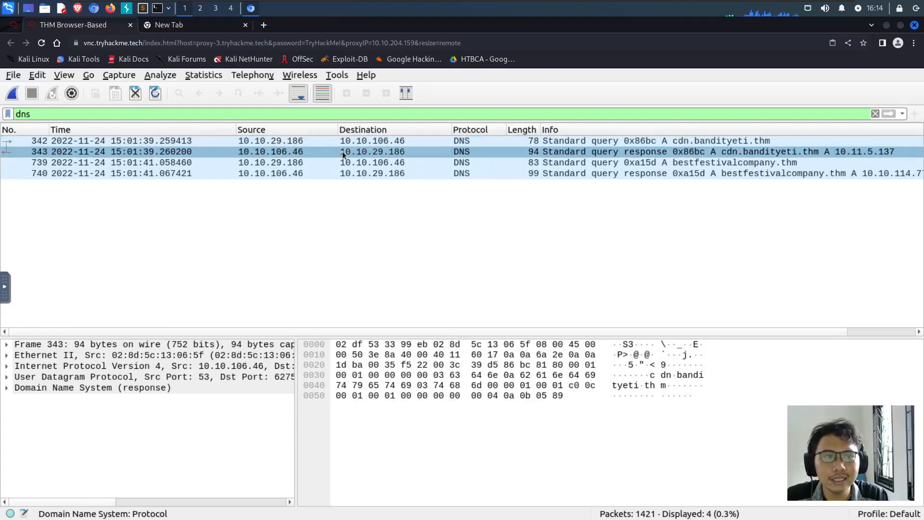
# Examine the domain names and resolved addresses in the Info details of both DNS queries and their responses
pyautogui.click(684, 143)
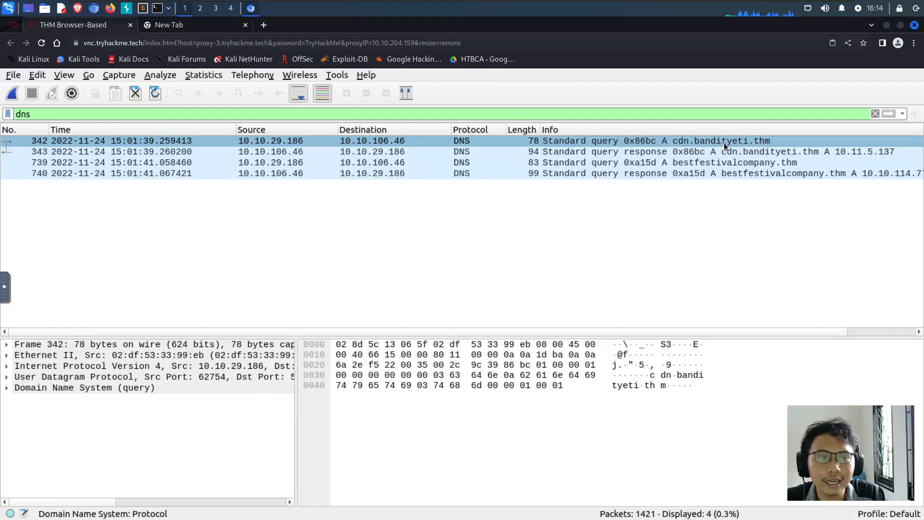
pyautogui.click(846, 153)
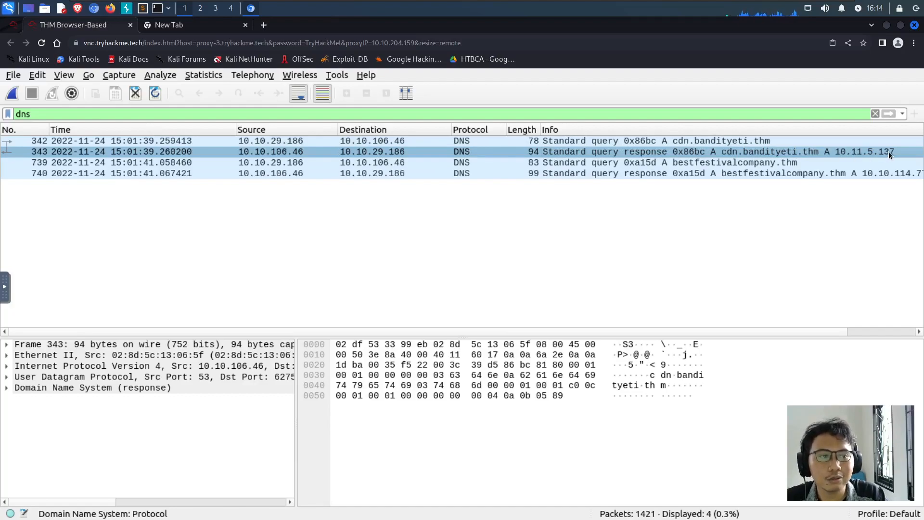
pyautogui.click(850, 163)
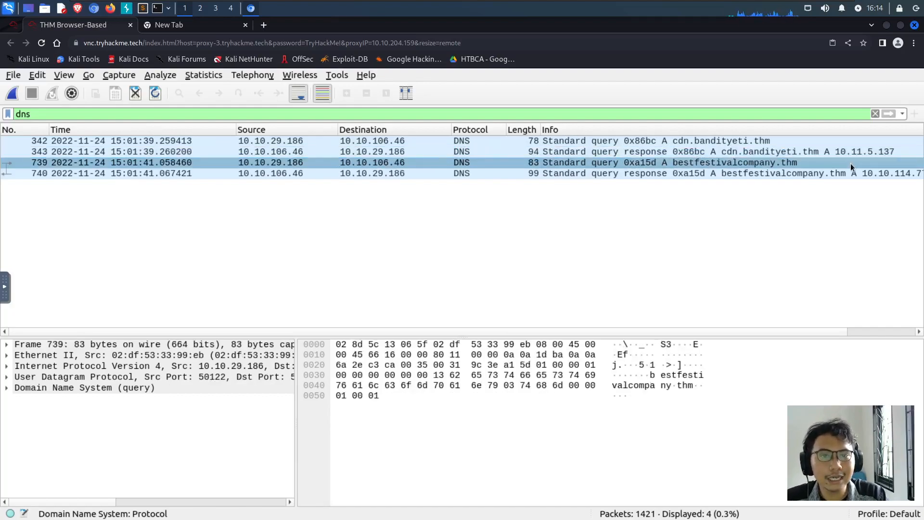
pyautogui.click(833, 163)
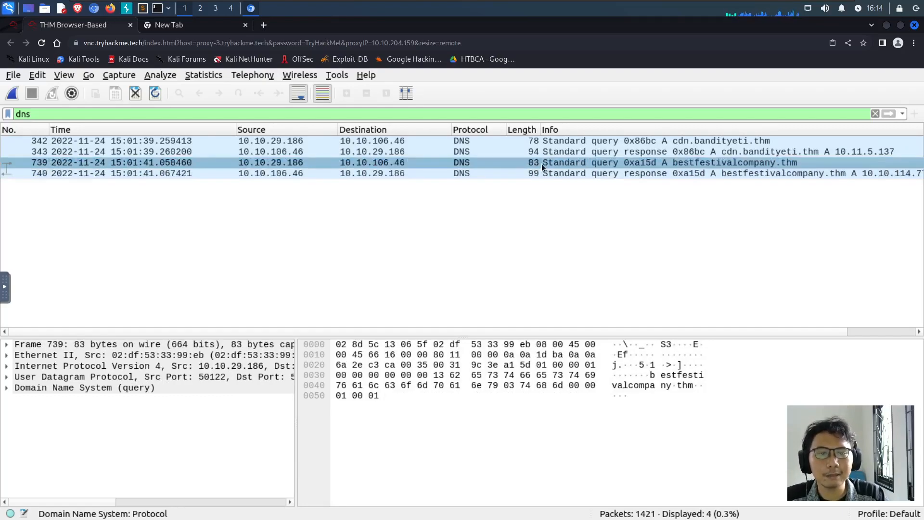
pyautogui.click(534, 174)
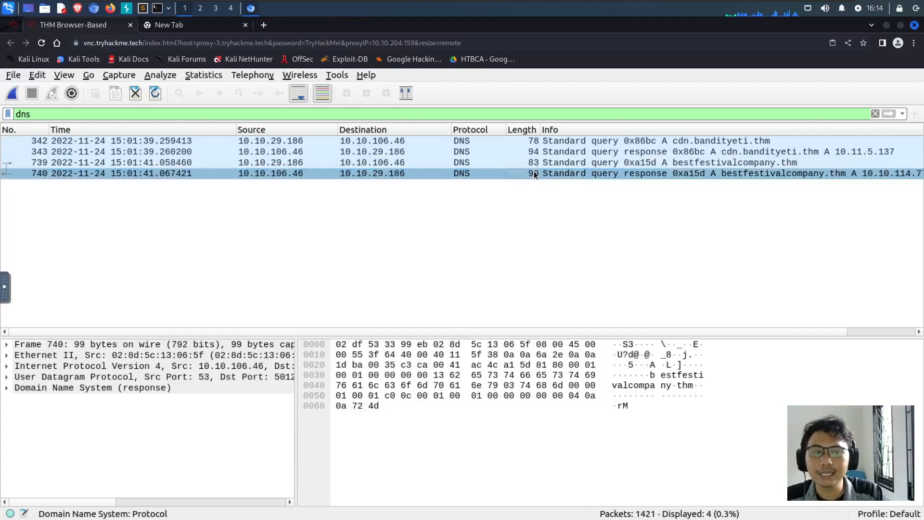
# Switch to the TryHackMe room and reread the domain names question, including its alphabetical order and defanged format requirements
pyautogui.click(13, 24)
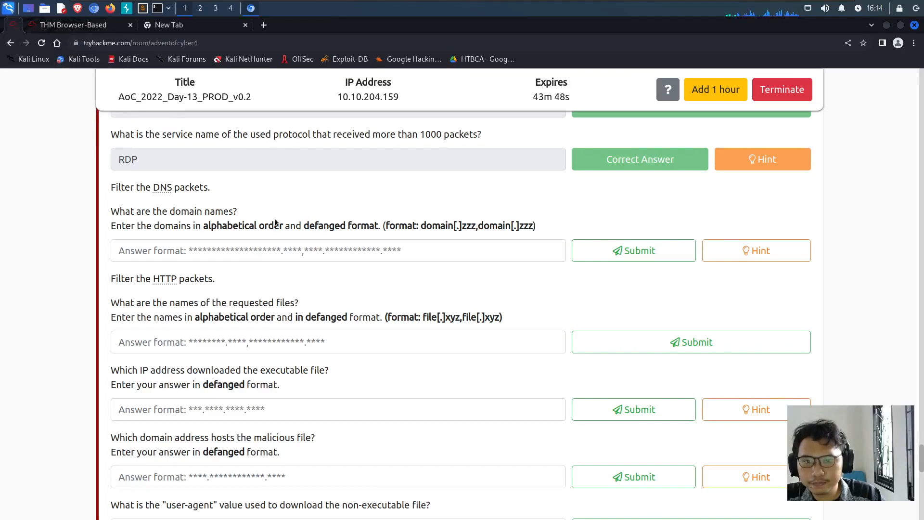
pyautogui.moveTo(126, 211); pyautogui.dragTo(243, 215)
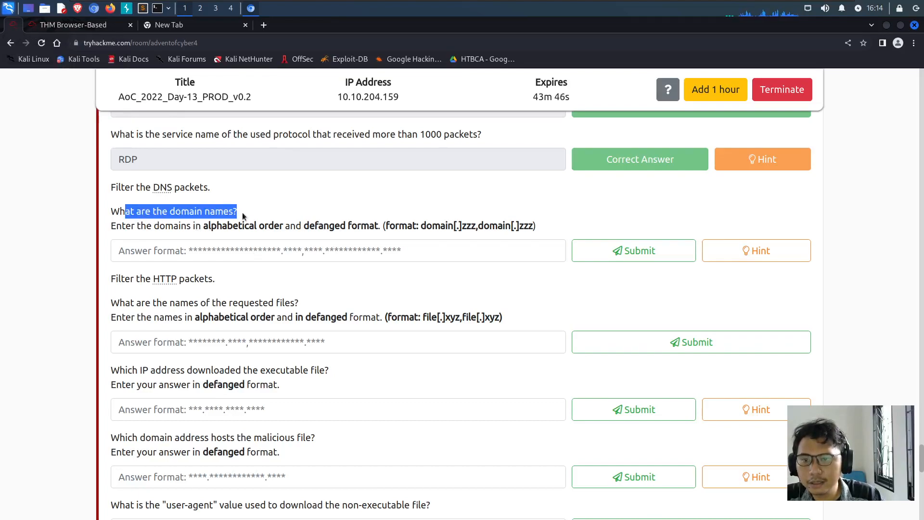
pyautogui.click(241, 218)
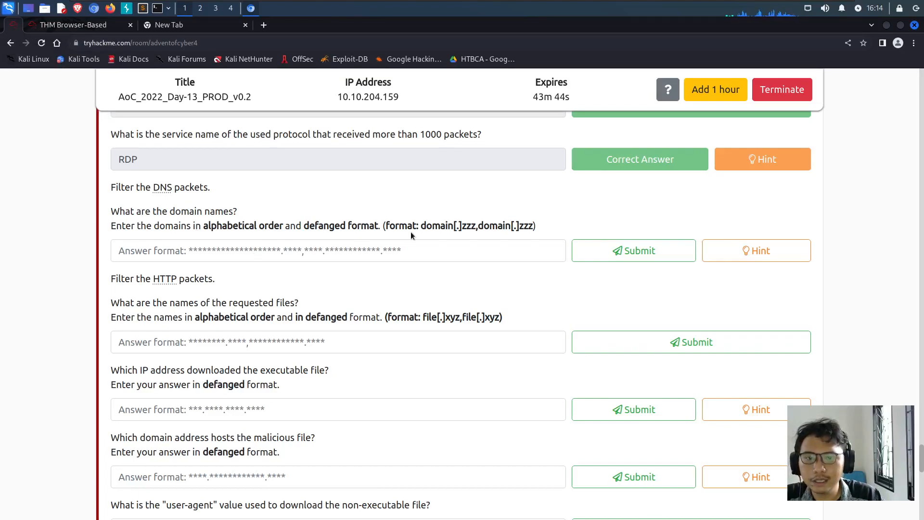
pyautogui.moveTo(304, 226); pyautogui.dragTo(378, 227)
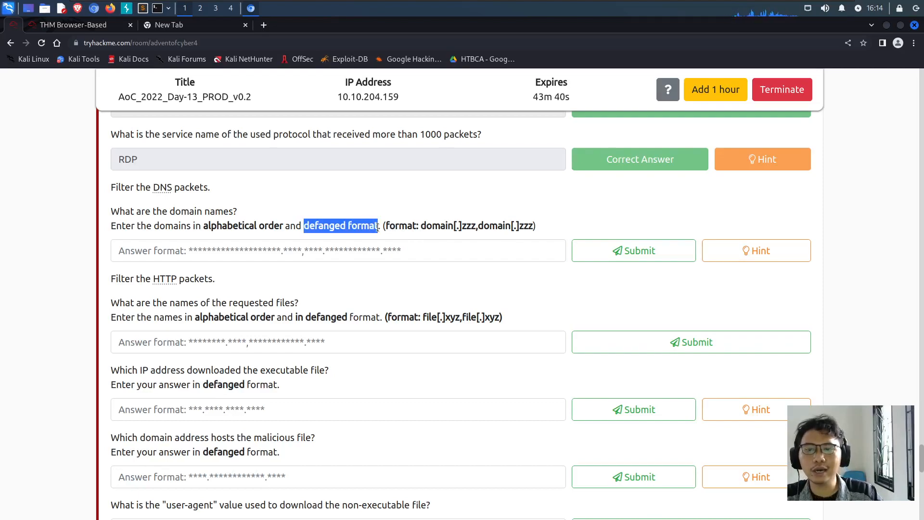
pyautogui.moveTo(202, 227); pyautogui.dragTo(265, 227)
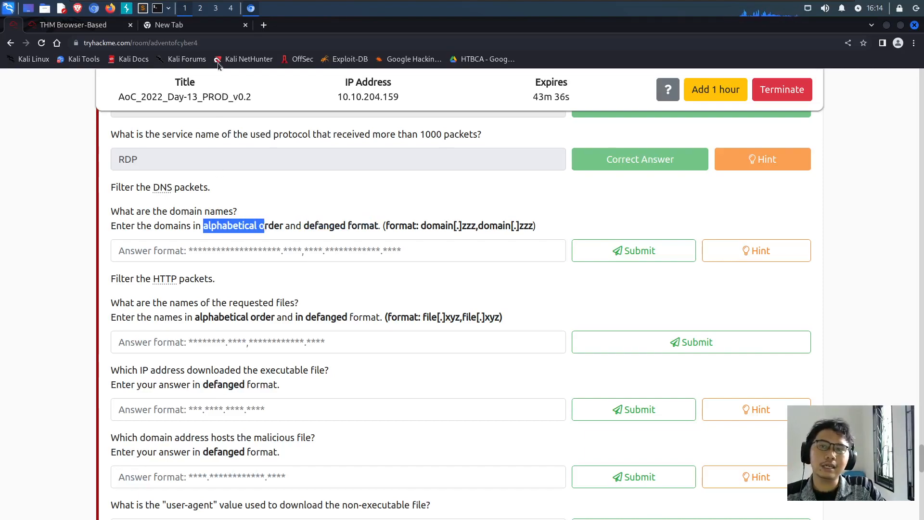
# Search the web for cyberchef in the empty browser tab and open the CyberChef site at gchq.github.io
pyautogui.click(191, 28)
pyautogui.click(194, 44)
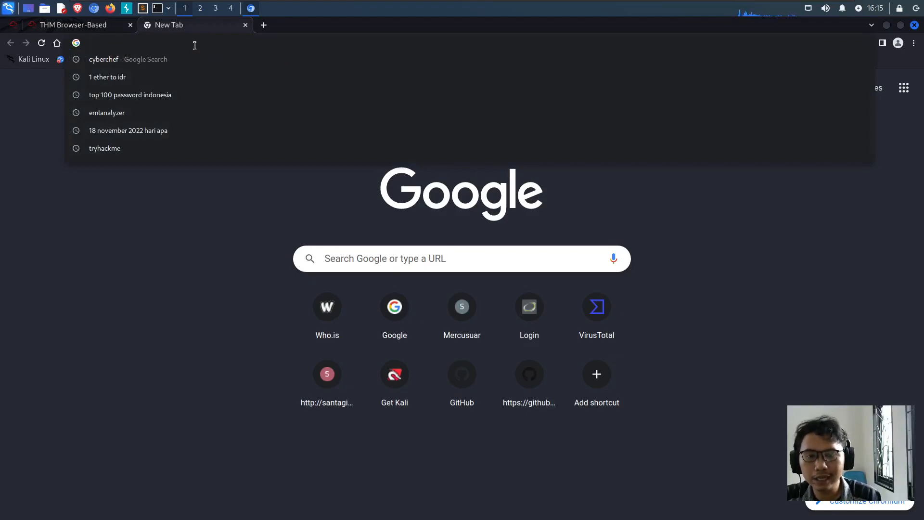
pyautogui.write('cyberchef')
pyautogui.press('Return')
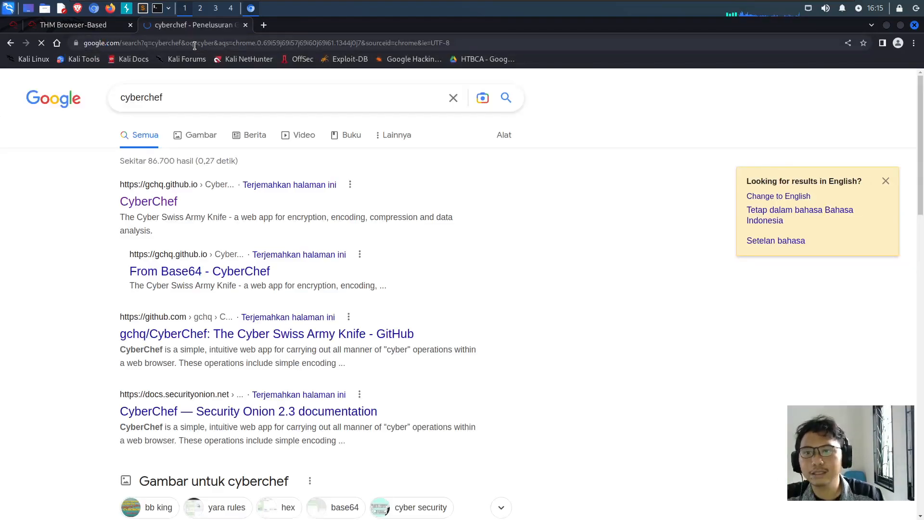
pyautogui.click(161, 201)
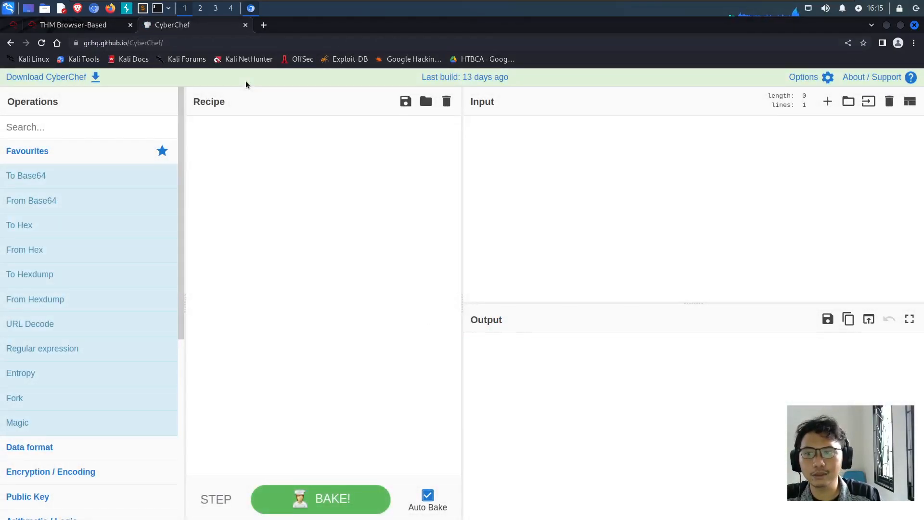
# Find the Defang URL operation, add it to the recipe and disable Escape :// and Escape http, keeping Escape dots
pyautogui.click(73, 128)
pyautogui.write('defan')
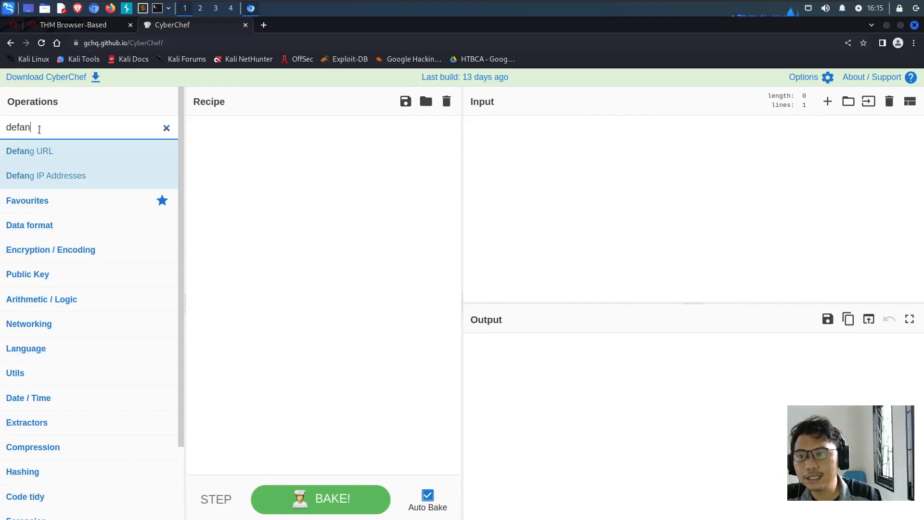
pyautogui.moveTo(74, 161); pyautogui.dragTo(322, 137)
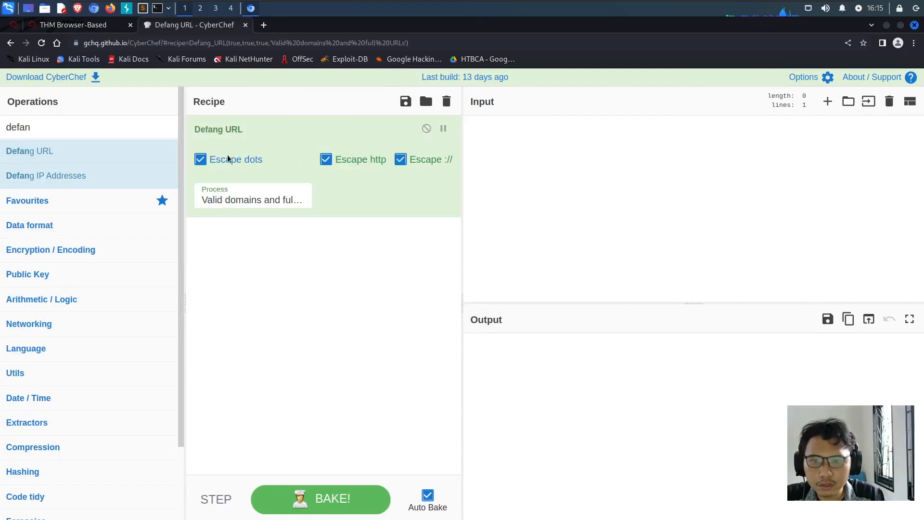
pyautogui.click(401, 158)
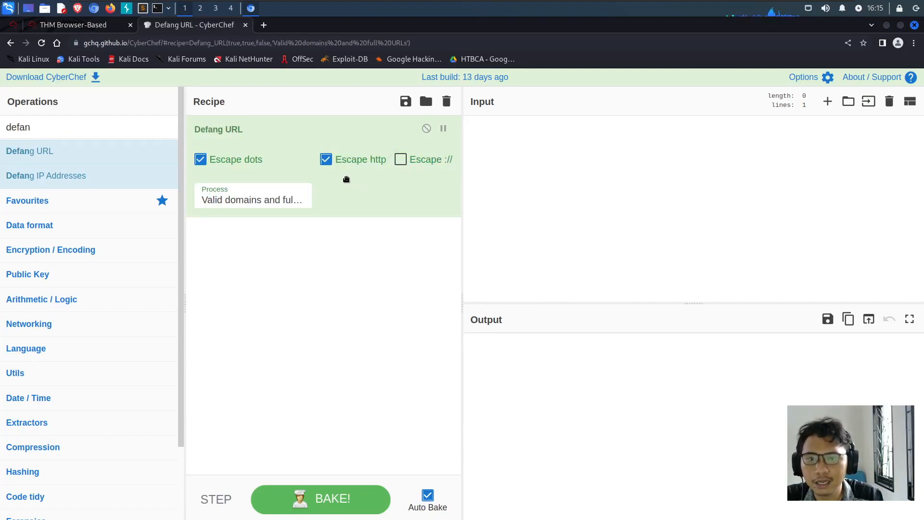
pyautogui.click(327, 163)
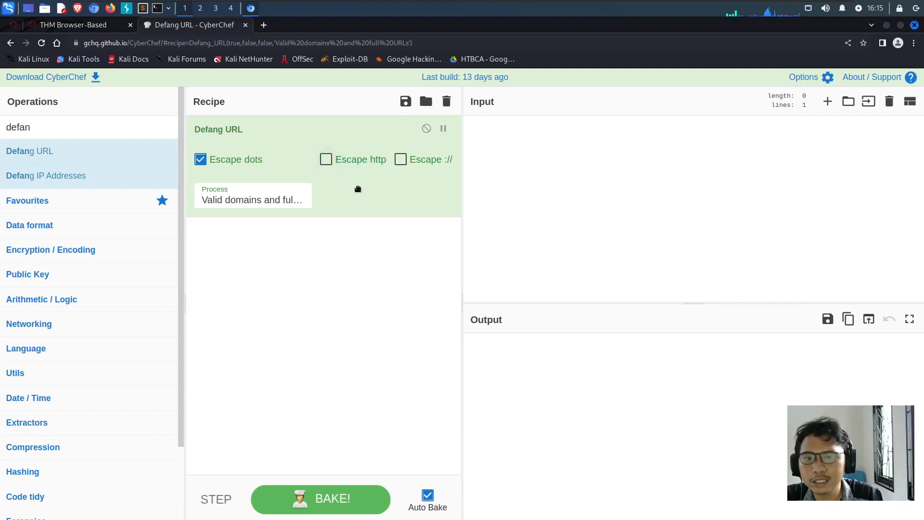
# Check the example answer format for the domain names question in the TryHackMe room
pyautogui.click(27, 25)
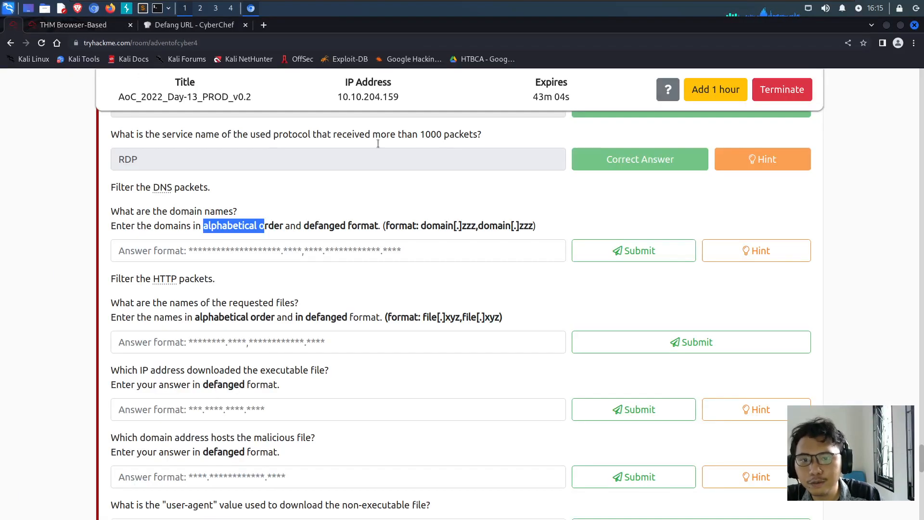
pyautogui.moveTo(418, 226); pyautogui.dragTo(538, 227)
pyautogui.click(466, 230)
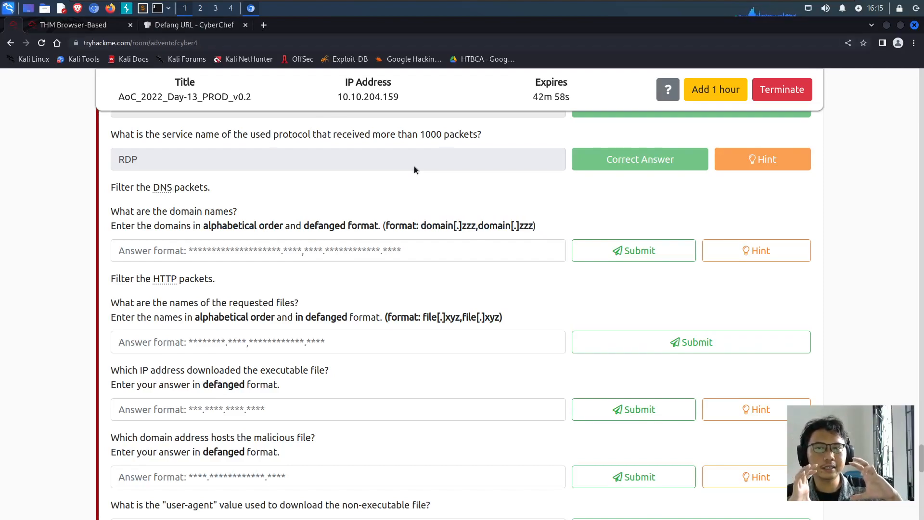
# In Wireshark, enlarge the packet details of packet 342 and expand its Domain Name System section down to the cdn.bandityeti.thm query fields
pyautogui.click(82, 26)
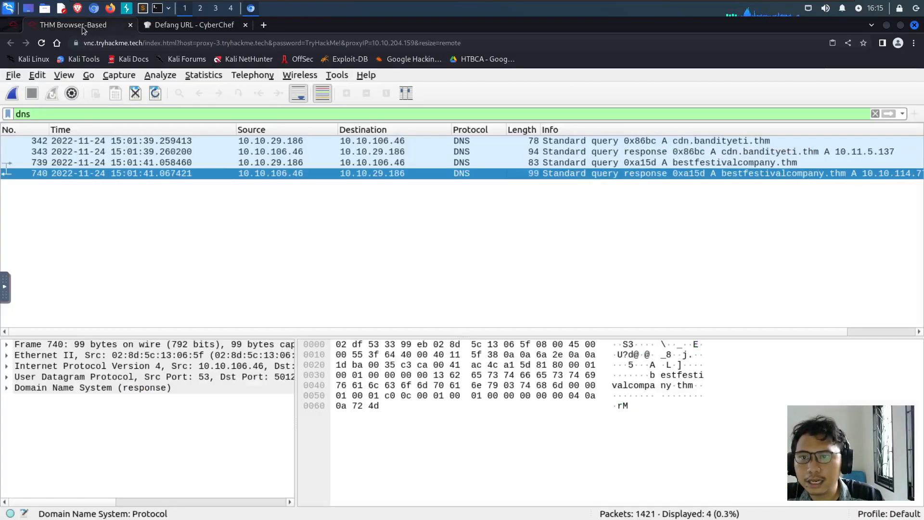
pyautogui.click(679, 140)
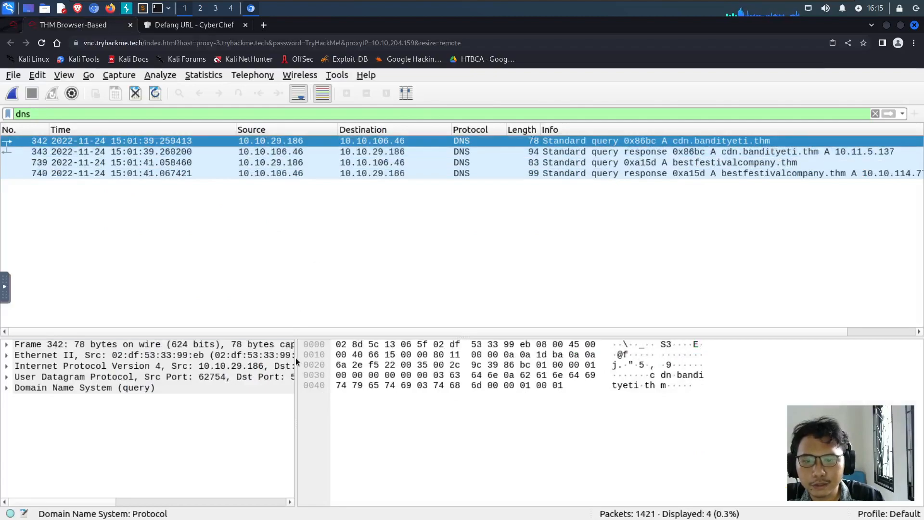
pyautogui.moveTo(296, 357); pyautogui.dragTo(531, 357)
pyautogui.click(7, 387)
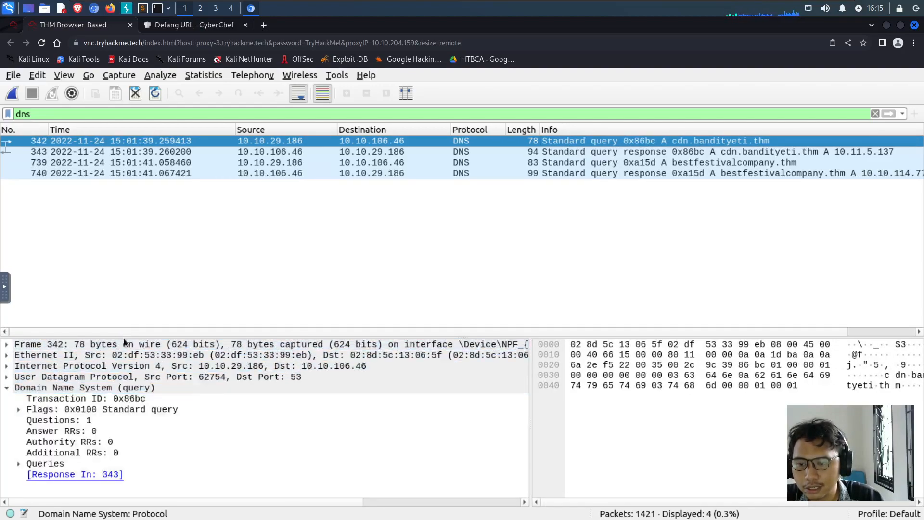
pyautogui.moveTo(124, 332); pyautogui.dragTo(125, 288)
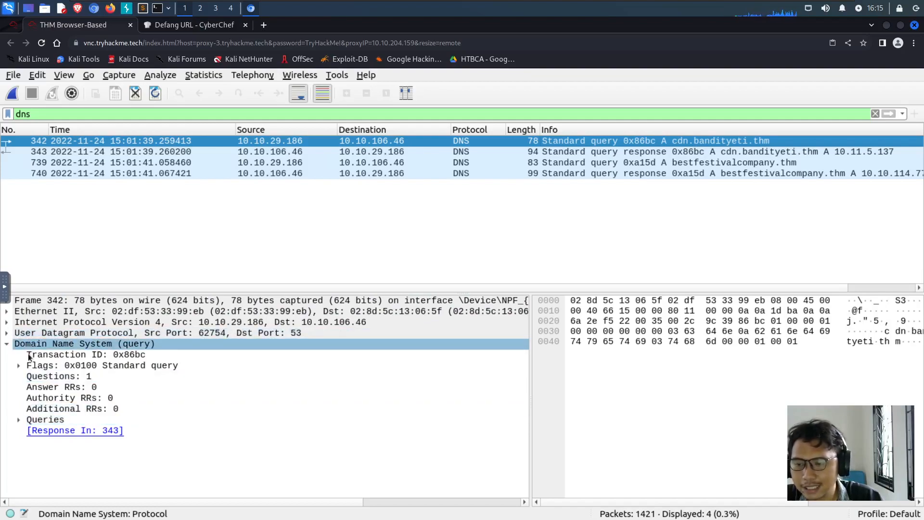
pyautogui.click(19, 420)
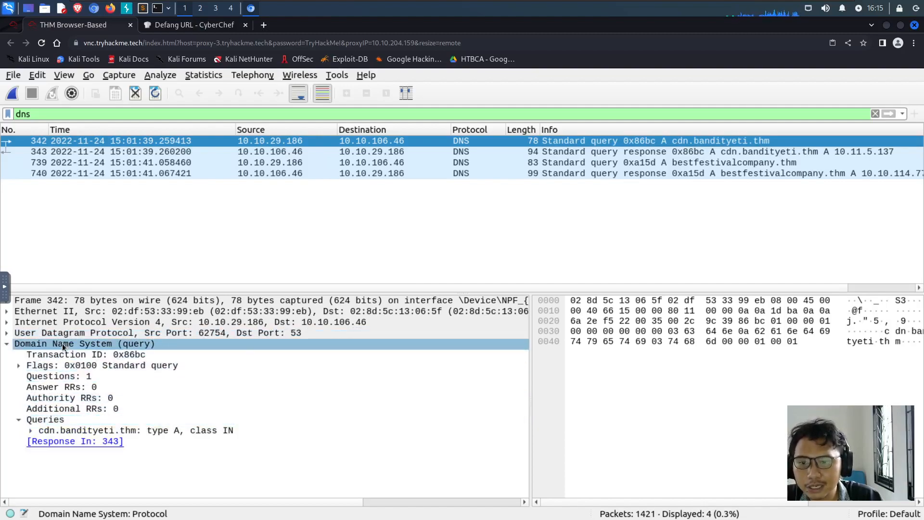
pyautogui.click(30, 431)
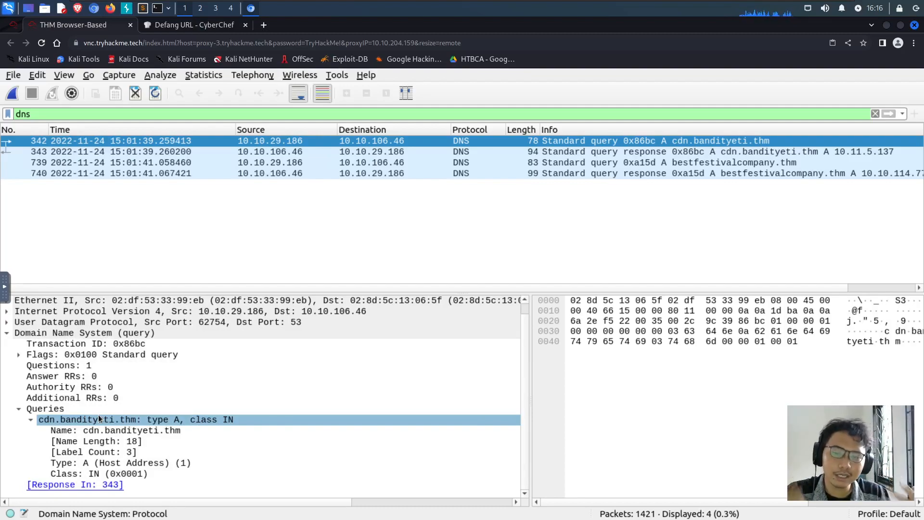
# Copy the value of the query's Name field and paste cdn.bandityeti.thm into CyberChef's input to defang it
pyautogui.click(125, 430)
pyautogui.rightClick(125, 429)
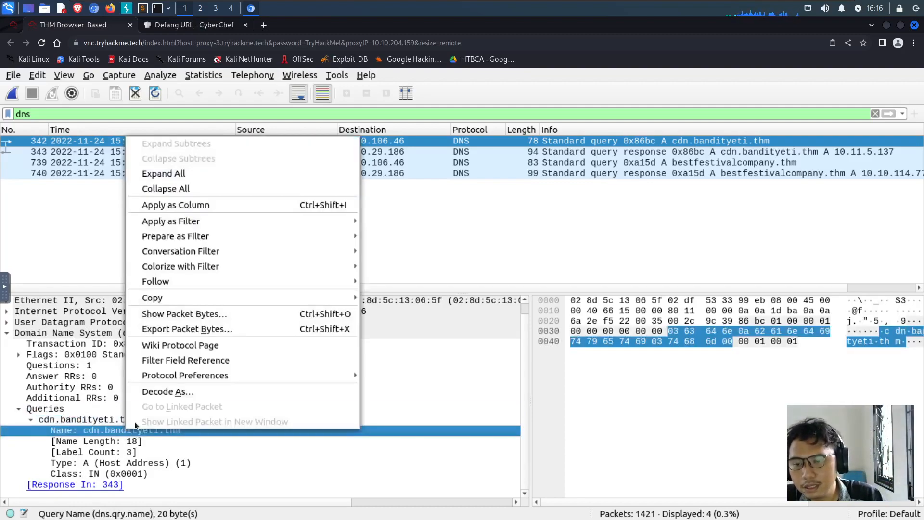
pyautogui.moveTo(179, 296)
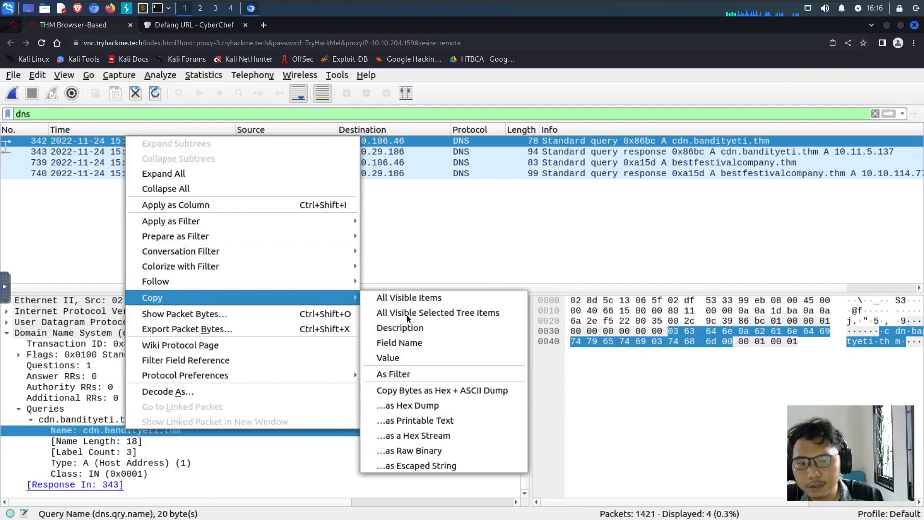
pyautogui.click(409, 357)
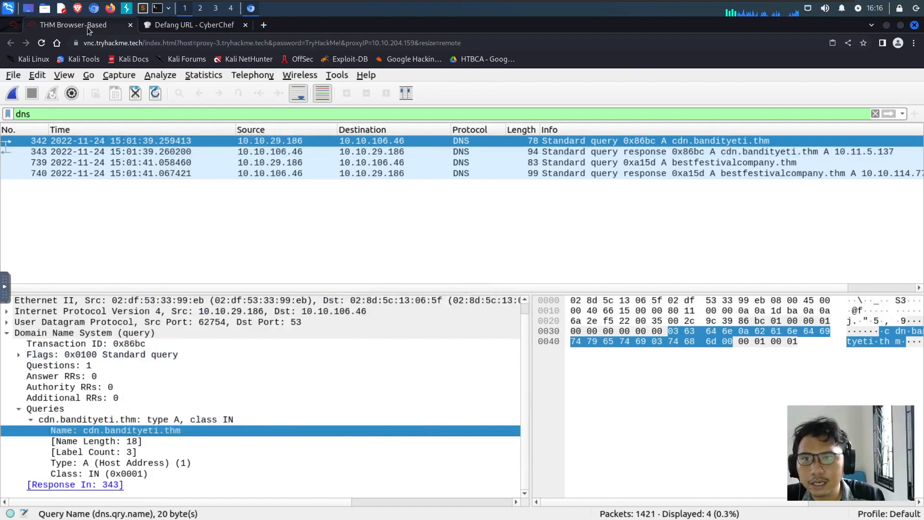
pyautogui.click(202, 24)
pyautogui.click(600, 145)
pyautogui.hotkey('ctrl', 'v')
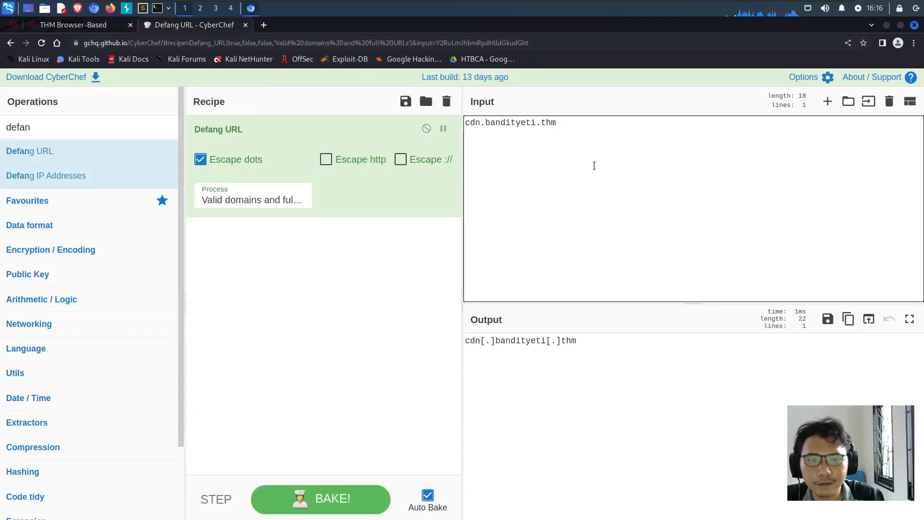
pyautogui.tripleClick(548, 342)
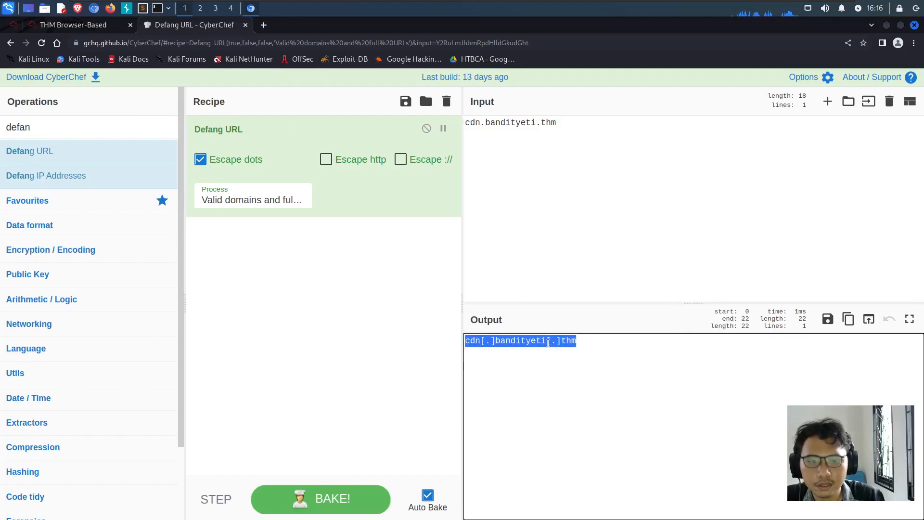
# Copy the query Name value of packet 739 in Wireshark and add bestfestivalcompany.thm as a second line in CyberChef's input
pyautogui.click(65, 23)
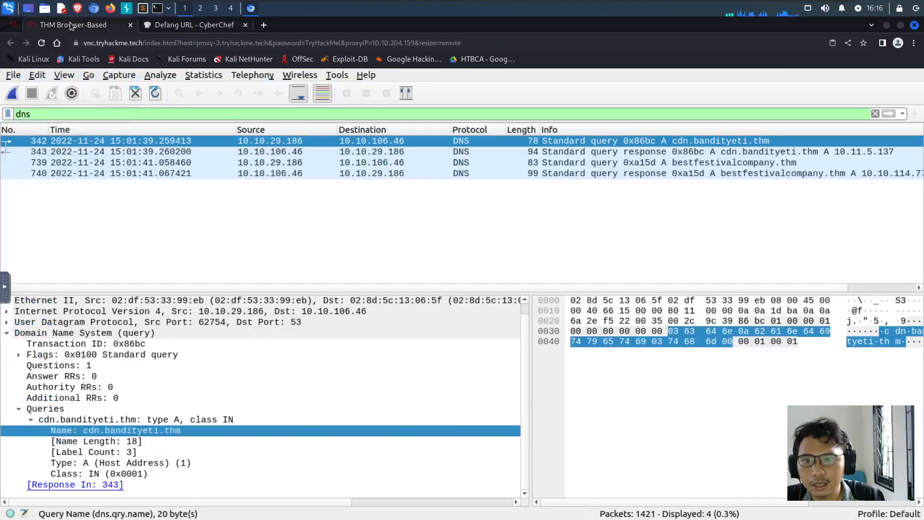
pyautogui.click(694, 166)
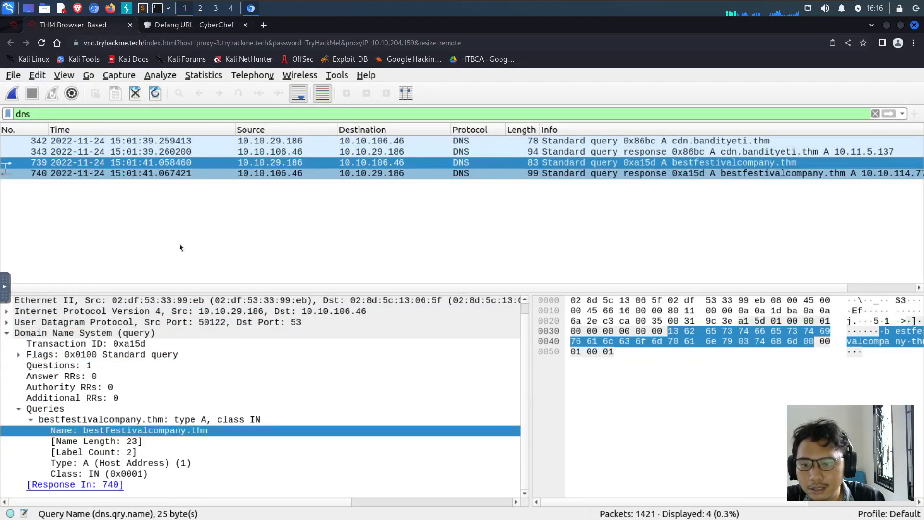
pyautogui.rightClick(100, 432)
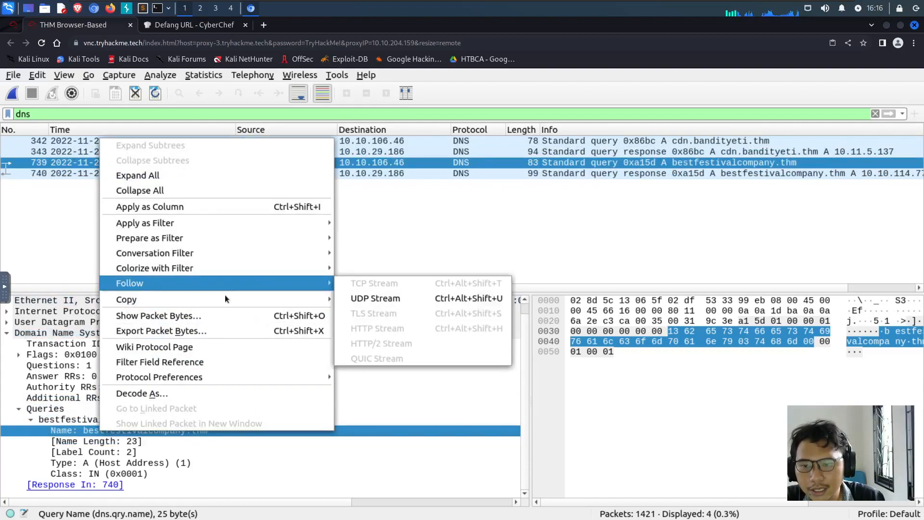
pyautogui.moveTo(224, 299)
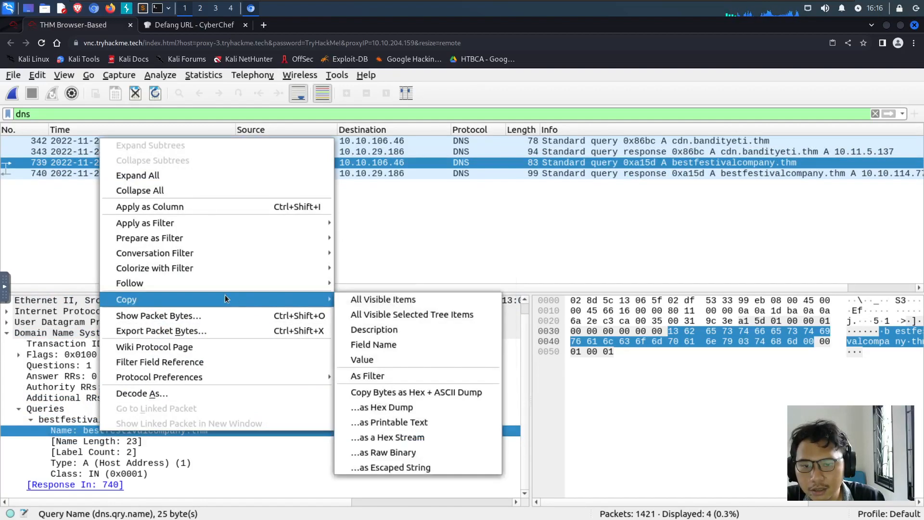
pyautogui.click(383, 358)
pyautogui.click(202, 26)
pyautogui.click(574, 134)
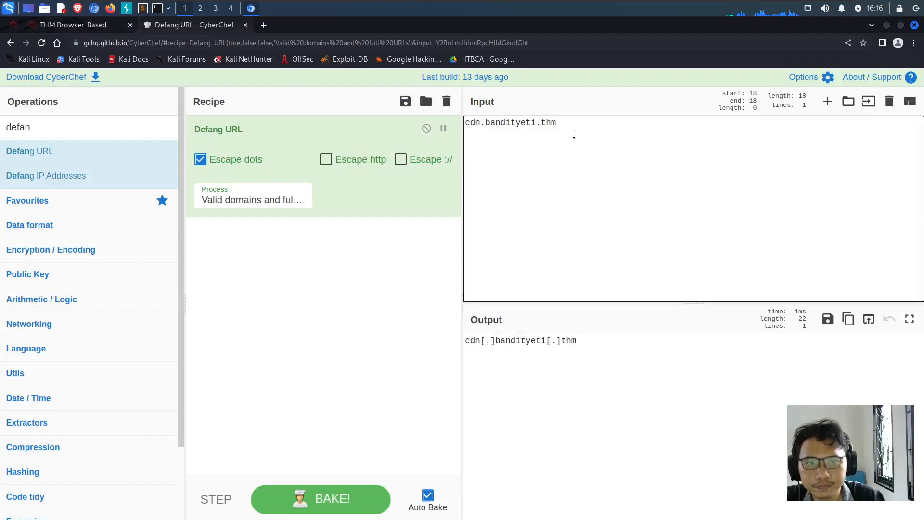
pyautogui.hotkey('ctrl', 'v')
pyautogui.moveTo(605, 353); pyautogui.dragTo(464, 338)
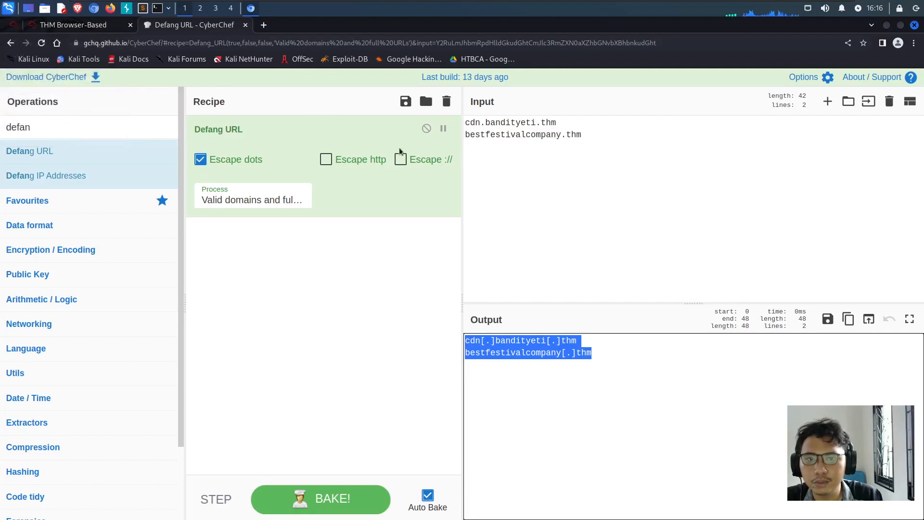
# Join the two input domains on one line with a comma, as cdn.bandityeti.thm,bestfestivalcompany.thm
pyautogui.click(466, 130)
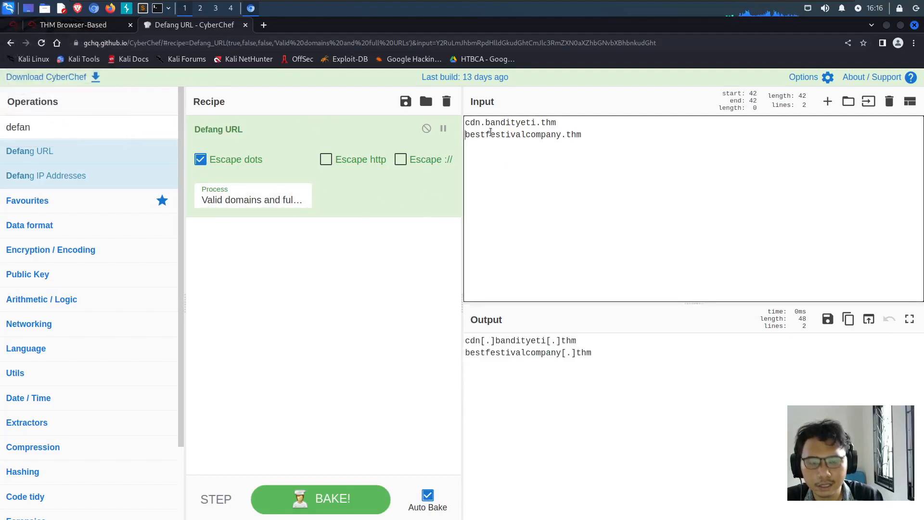
pyautogui.press('BackSpace')
pyautogui.write(',bestfestivalcompany.thm')
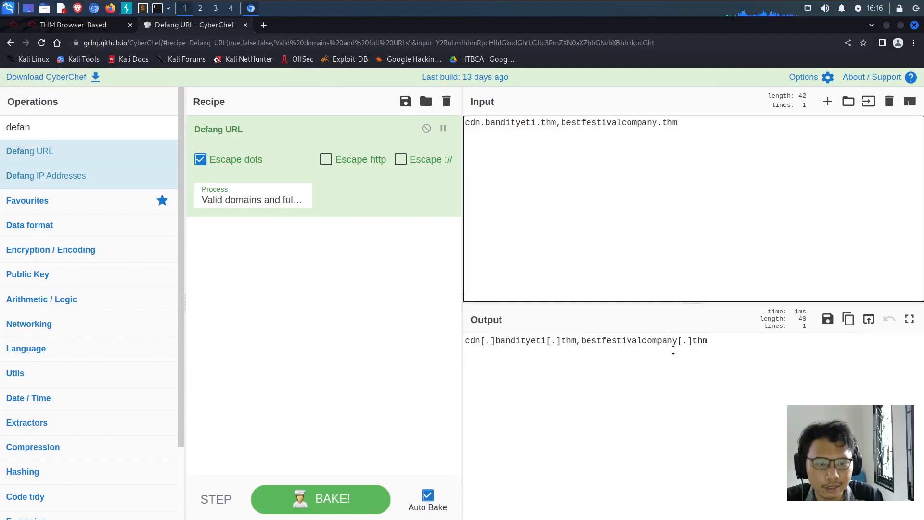
# Remove bestfestivalcompany.thm and its comma from CyberChef's input, and paste the copied defanged domain pair in front of cdn.bandityeti.thm
pyautogui.moveTo(733, 343); pyautogui.dragTo(452, 342)
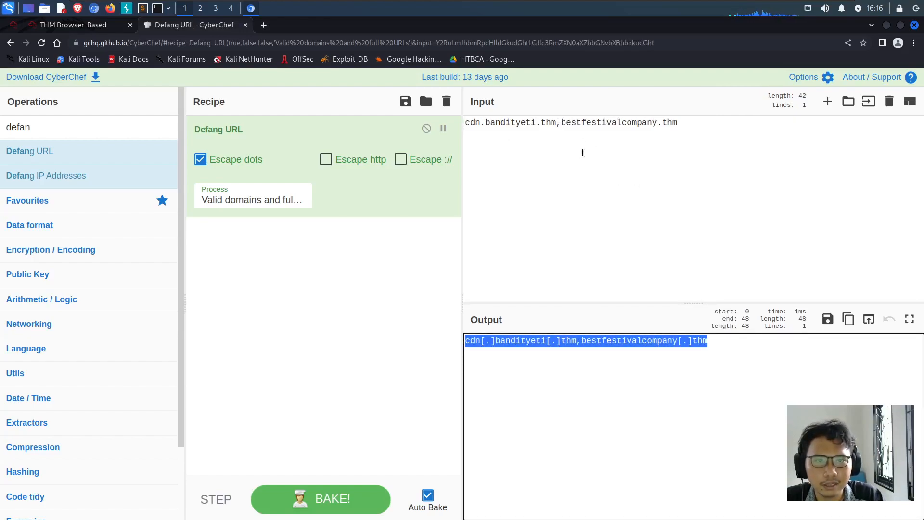
pyautogui.click(631, 333)
pyautogui.moveTo(723, 342); pyautogui.dragTo(581, 345)
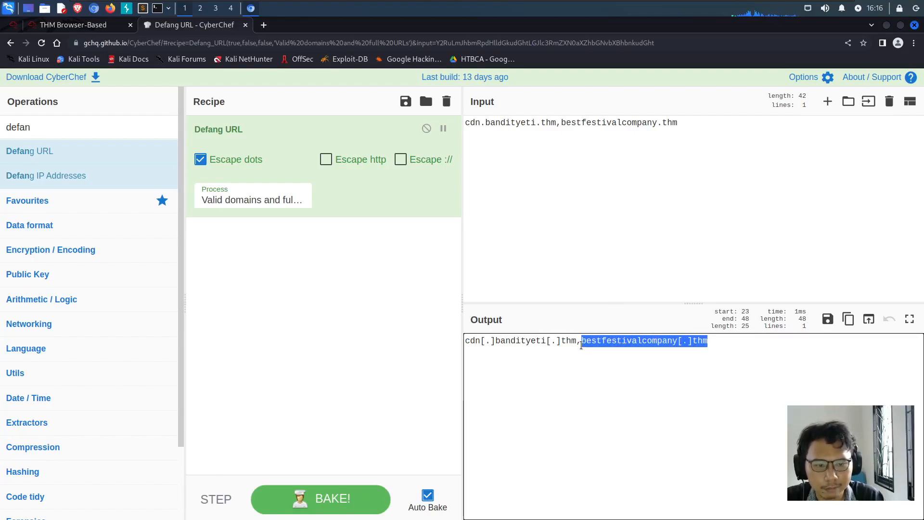
pyautogui.moveTo(700, 123); pyautogui.dragTo(559, 118)
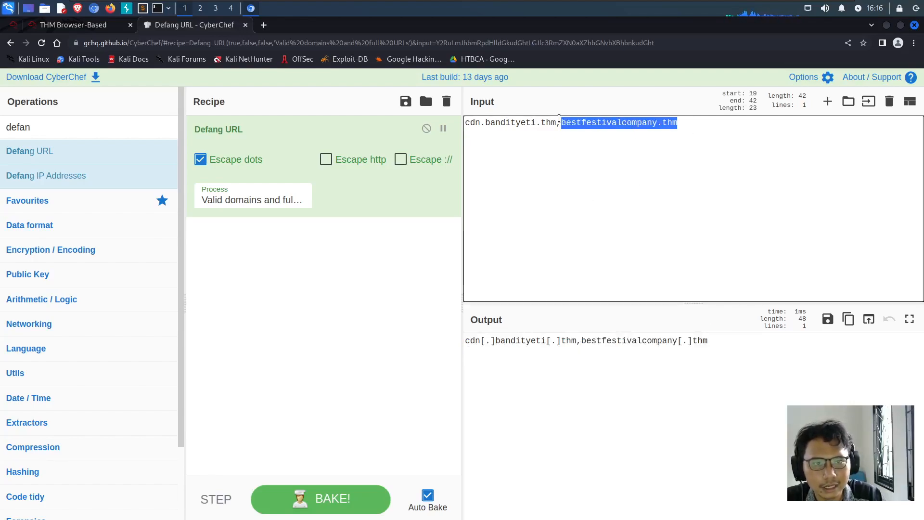
pyautogui.press('BackSpace')
pyautogui.press('BackSpace')
pyautogui.press('Left')
pyautogui.press('Left')
pyautogui.press('Left')
pyautogui.press('Left')
pyautogui.press('Left')
pyautogui.press('Left')
pyautogui.press('Left')
pyautogui.hotkey('ctrl', 'v')
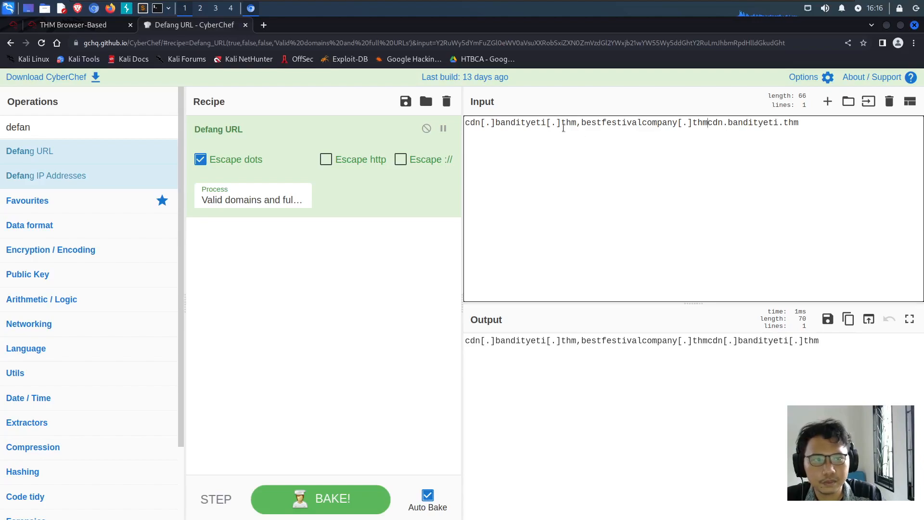
pyautogui.press('BackSpace')
pyautogui.press('BackSpace')
pyautogui.press('BackSpace')
pyautogui.press('BackSpace')
pyautogui.press('BackSpace')
pyautogui.press('BackSpace')
pyautogui.press('BackSpace')
pyautogui.press('BackSpace')
pyautogui.press('BackSpace')
pyautogui.press('BackSpace')
pyautogui.press('BackSpace')
pyautogui.press('BackSpace')
pyautogui.press('BackSpace')
pyautogui.press('BackSpace')
pyautogui.press('BackSpace')
pyautogui.press('BackSpace')
pyautogui.press('BackSpace')
pyautogui.press('BackSpace')
pyautogui.press('BackSpace')
pyautogui.press('BackSpace')
pyautogui.press('BackSpace')
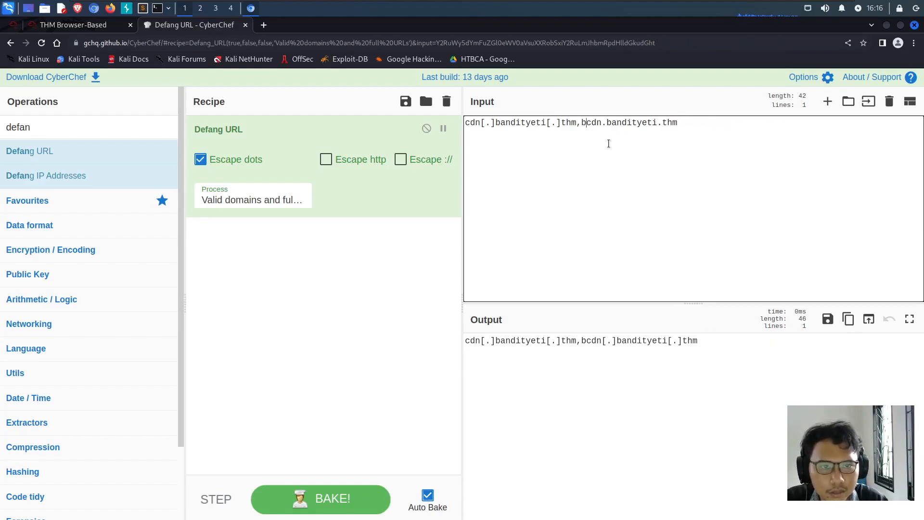
pyautogui.hotkey('ctrl', 'z')
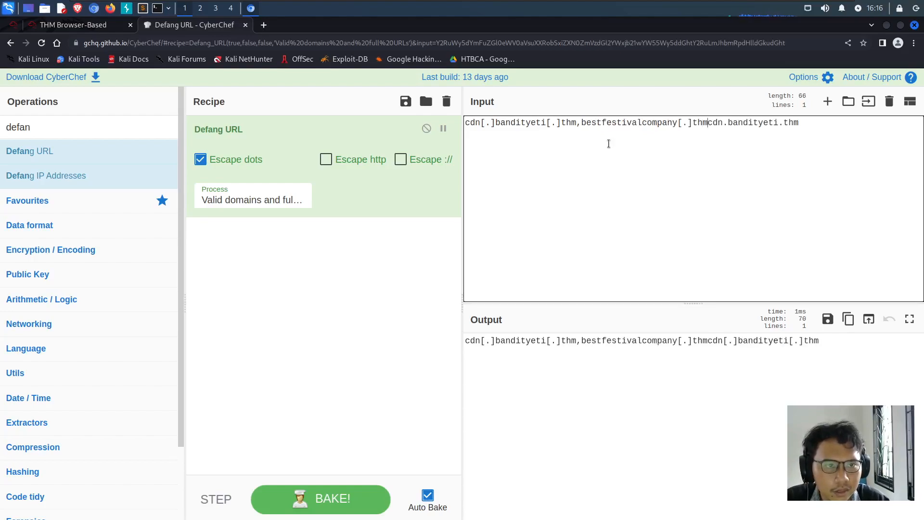
# Add the separating comma and strip the leading cdn[.]bandityeti[.]thm and the leftover brackets, leaving bestfestivalcompany.thm,cdn.bandityeti.thm as input
pyautogui.write(',')
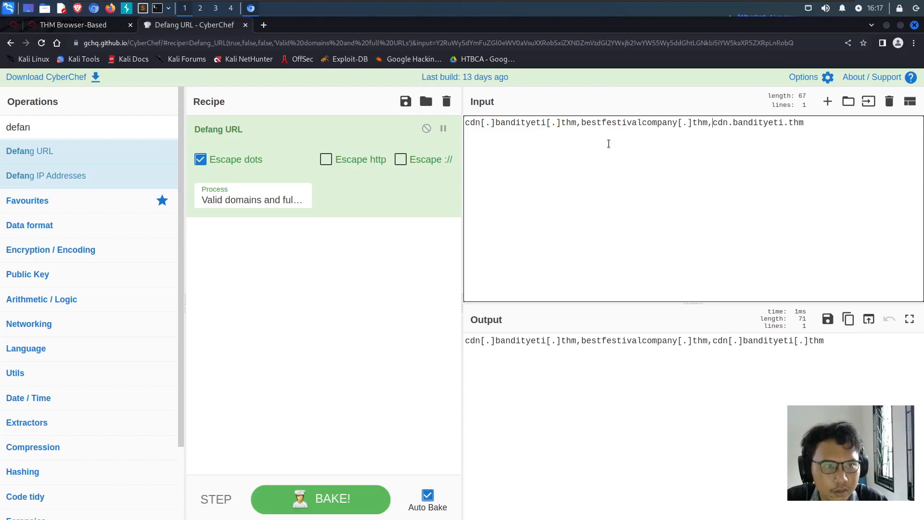
pyautogui.moveTo(578, 123); pyautogui.dragTo(463, 124)
pyautogui.press('BackSpace')
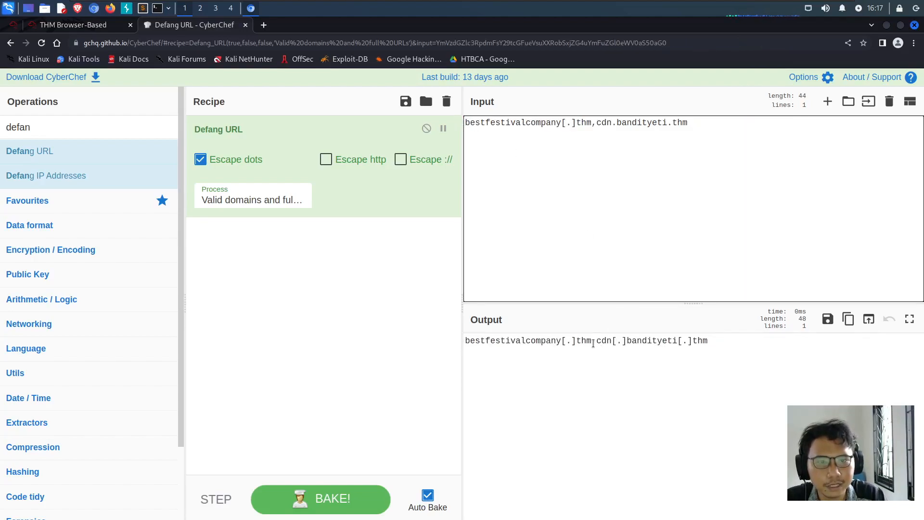
pyautogui.click(576, 126)
pyautogui.press('BackSpace')
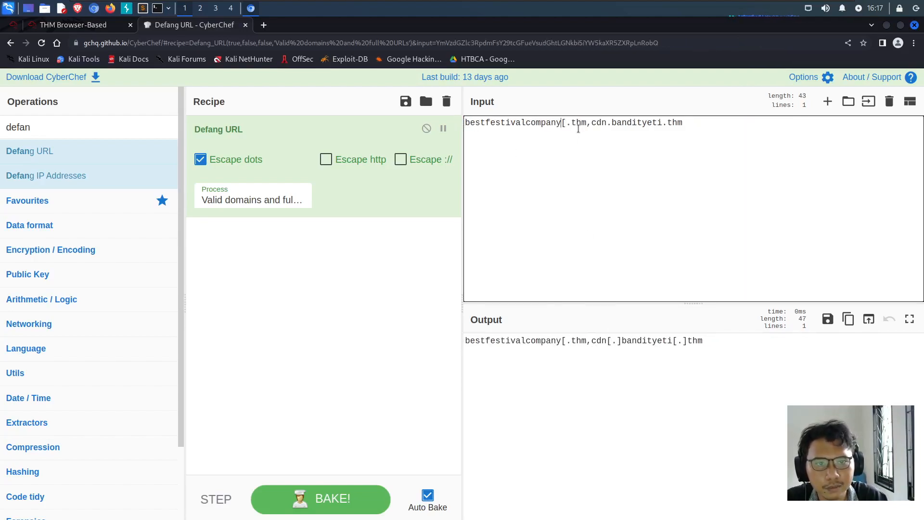
pyautogui.press('Delete')
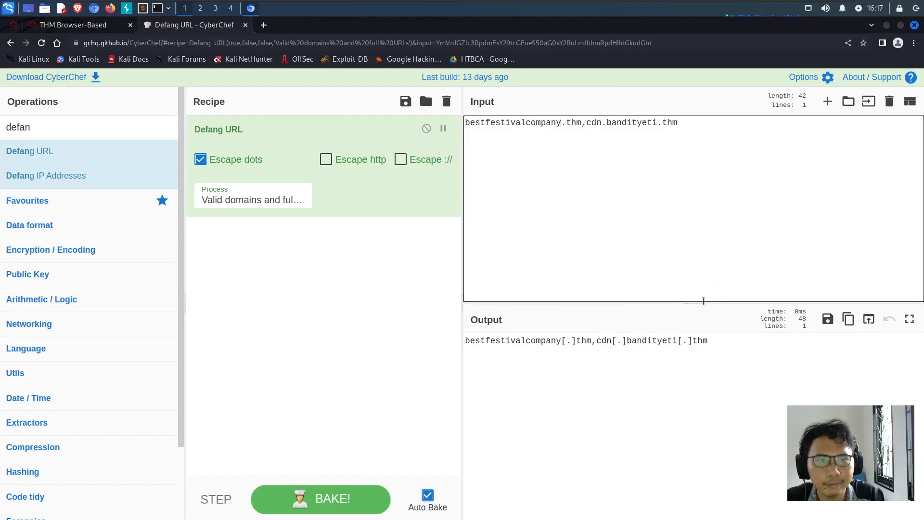
# Copy the whole defanged output bestfestivalcompany[.]thm,cdn[.]bandityeti[.]thm
pyautogui.doubleClick(639, 342)
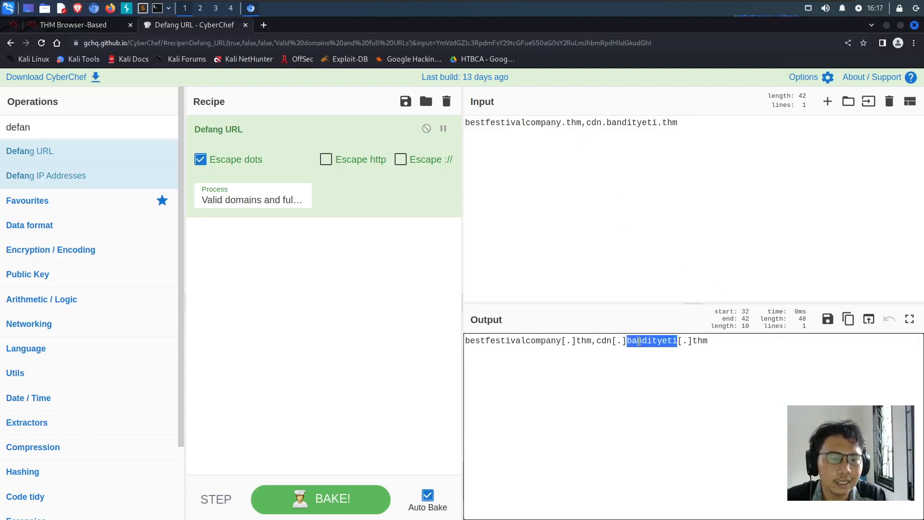
pyautogui.click(714, 344)
pyautogui.rightClick(710, 344)
pyautogui.click(632, 354)
pyautogui.moveTo(719, 335); pyautogui.dragTo(426, 338)
pyautogui.hotkey('ctrl', 'c')
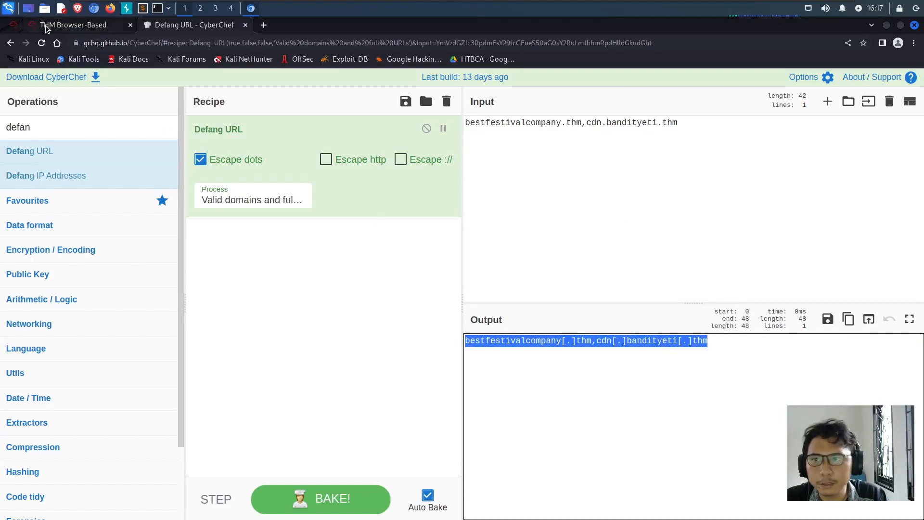
# Switch to the TryHackMe room and submit bestfestivalcompany[.]thm,cdn[.]bandityeti[.]thm as the answer to the domain names question
pyautogui.click(24, 29)
pyautogui.click(13, 29)
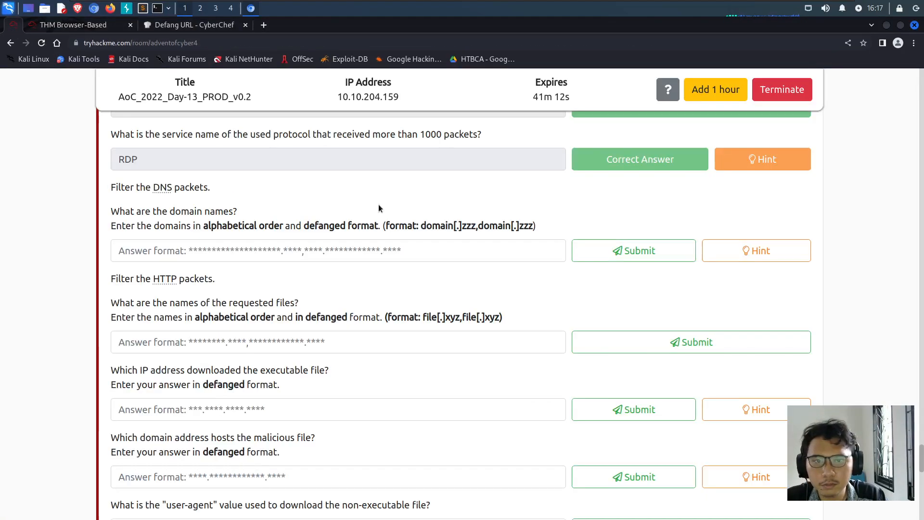
pyautogui.click(365, 258)
pyautogui.hotkey('ctrl', 'v')
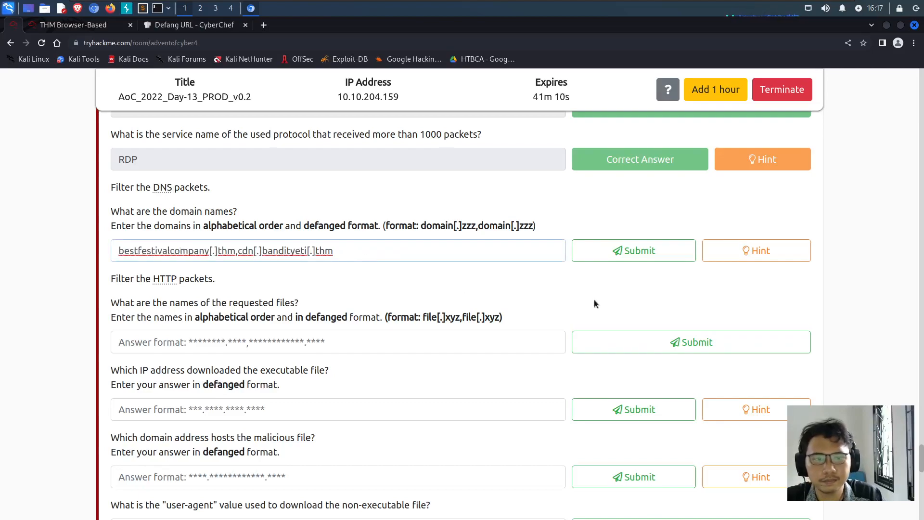
pyautogui.click(616, 250)
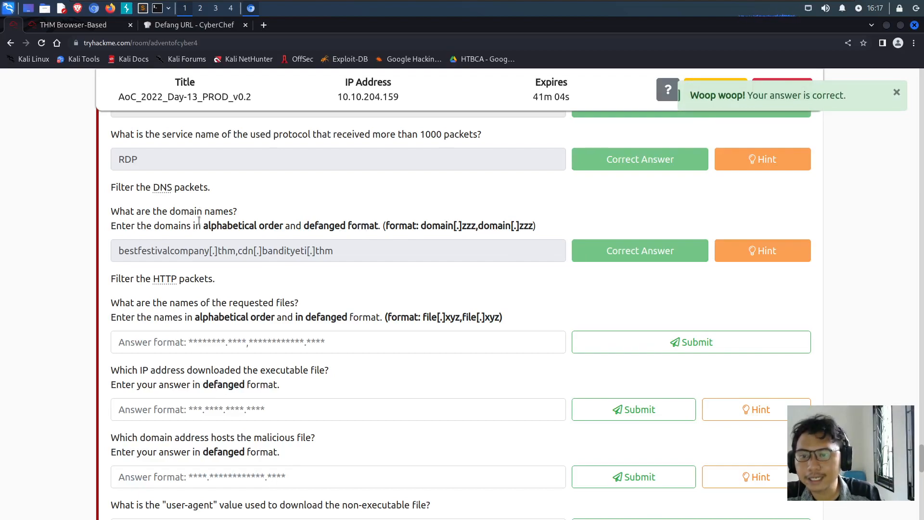
# Check the HTTP instruction on TryHackMe, and apply the display filter http to the capture in Wireshark
pyautogui.moveTo(215, 279); pyautogui.dragTo(157, 281)
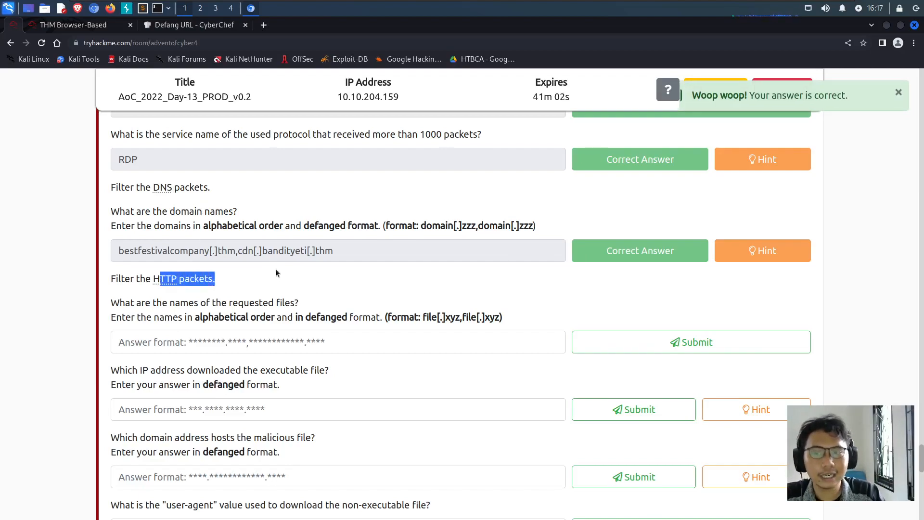
pyautogui.click(264, 278)
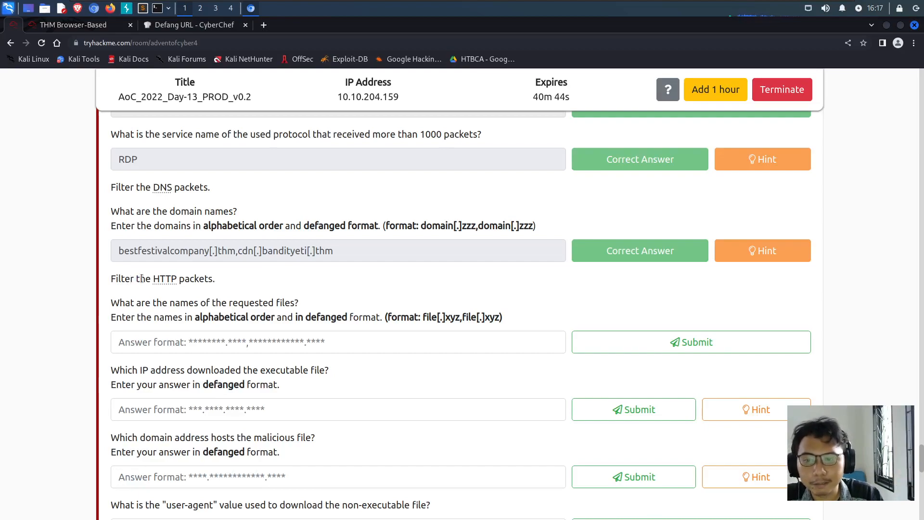
pyautogui.moveTo(134, 279); pyautogui.dragTo(207, 280)
pyautogui.click(229, 285)
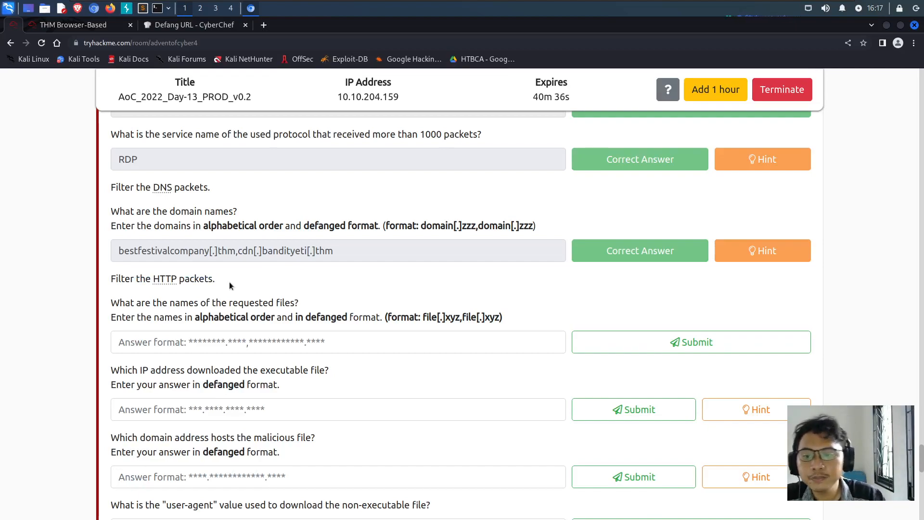
pyautogui.scroll(-1, 222, 282)
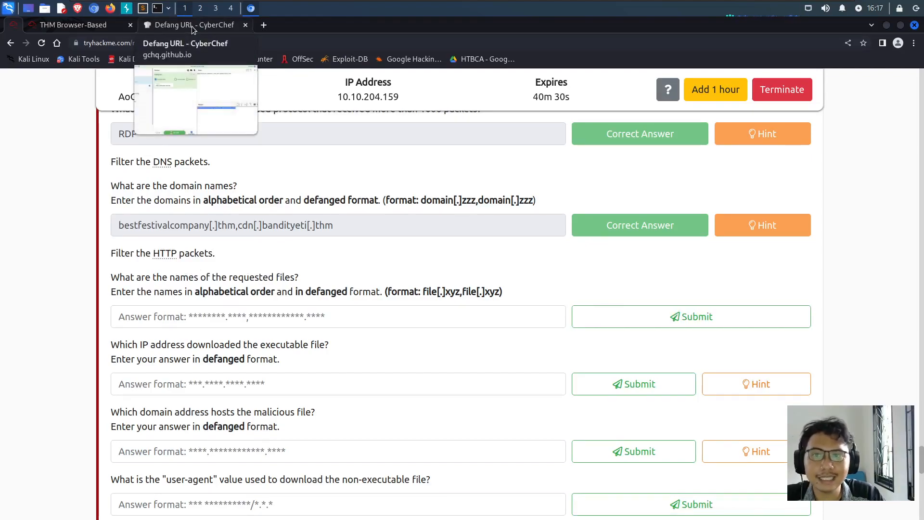
pyautogui.click(116, 25)
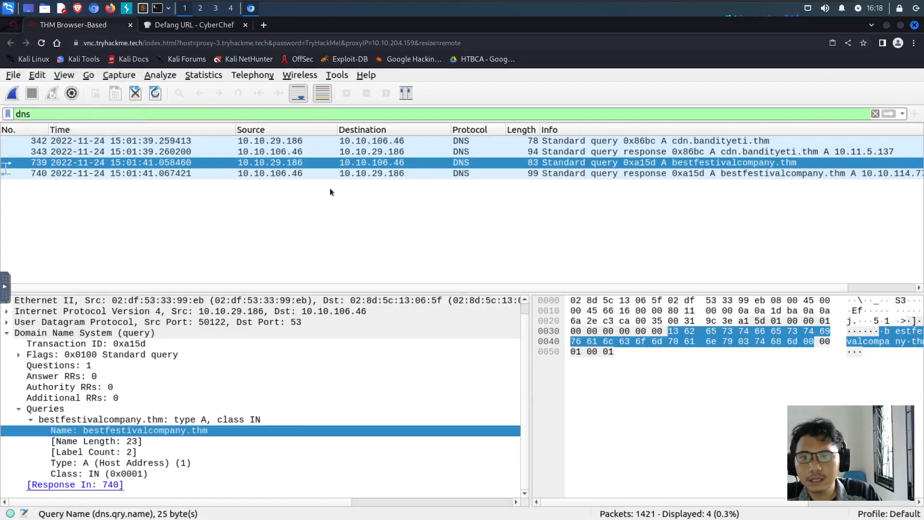
pyautogui.doubleClick(102, 112)
pyautogui.write('http')
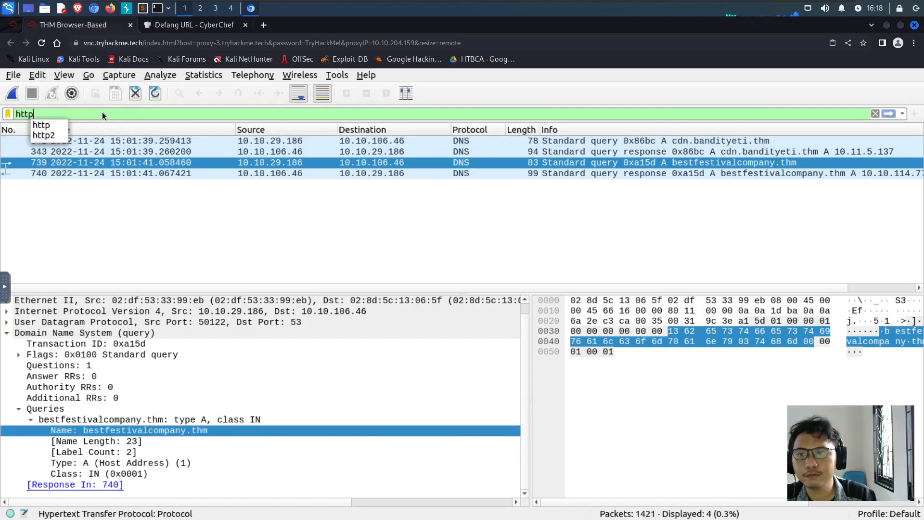
pyautogui.press('Return')
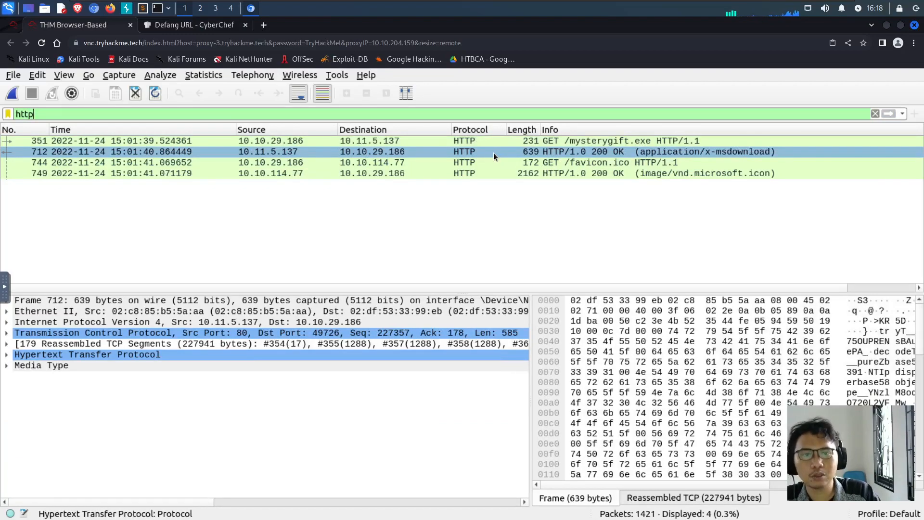
# Read the TryHackMe question about requested file names, and examine the GET requests in Wireshark's http packet list
pyautogui.click(16, 26)
pyautogui.scroll(-1, 259, 304)
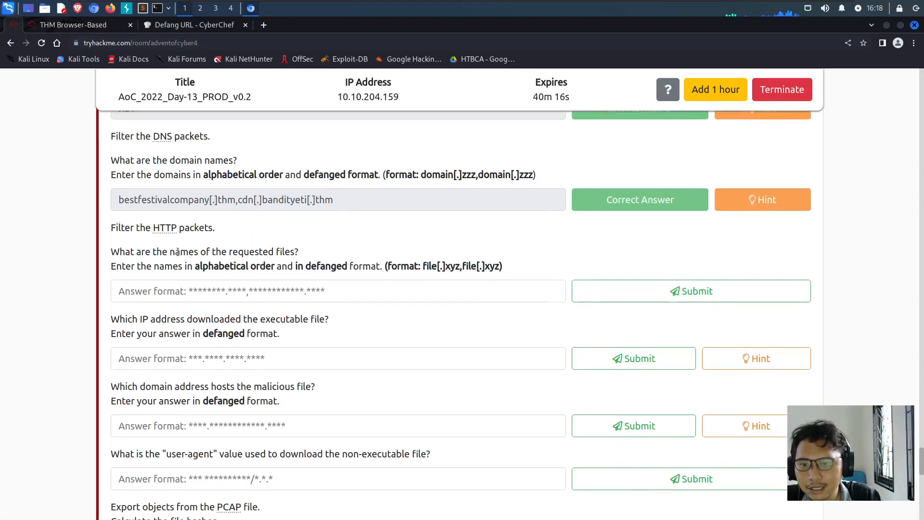
pyautogui.moveTo(120, 252); pyautogui.dragTo(302, 255)
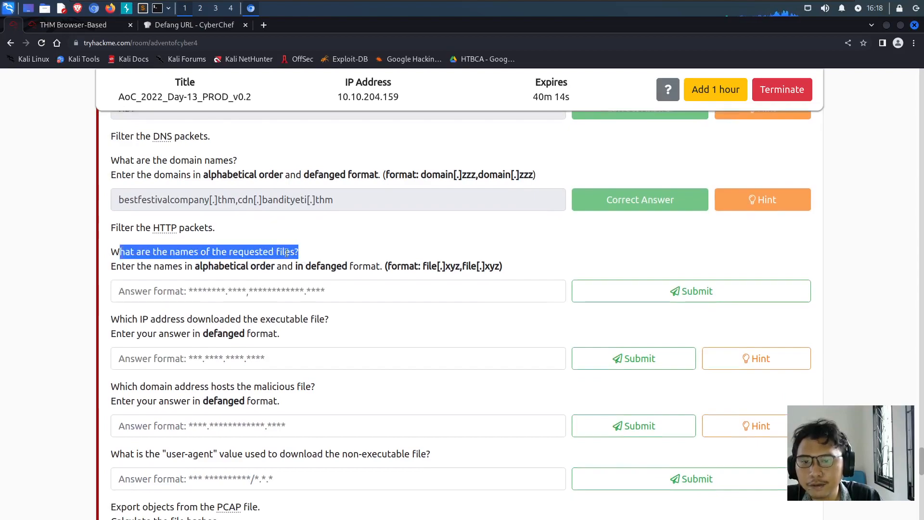
pyautogui.click(97, 30)
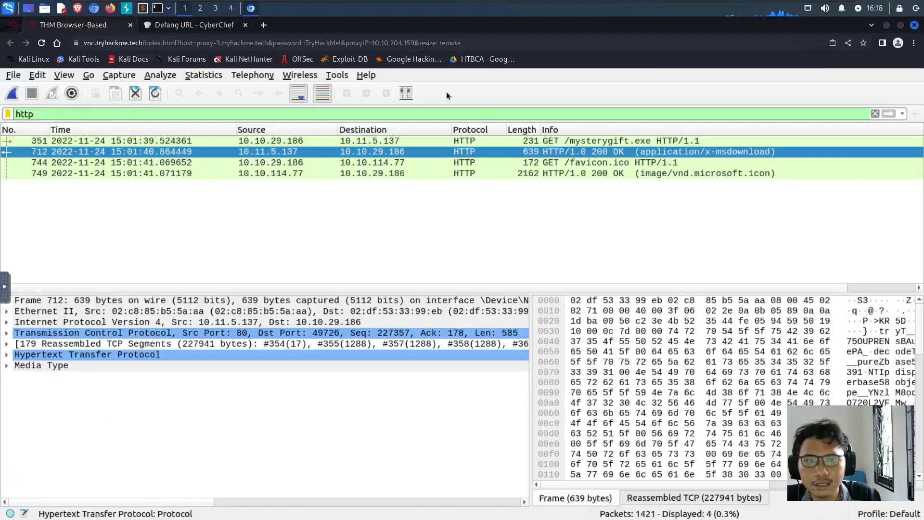
pyautogui.click(557, 141)
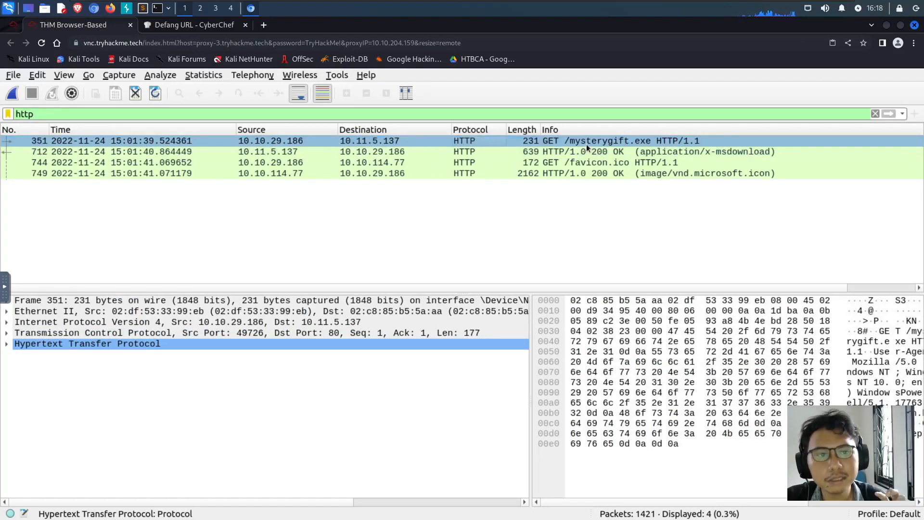
pyautogui.click(584, 163)
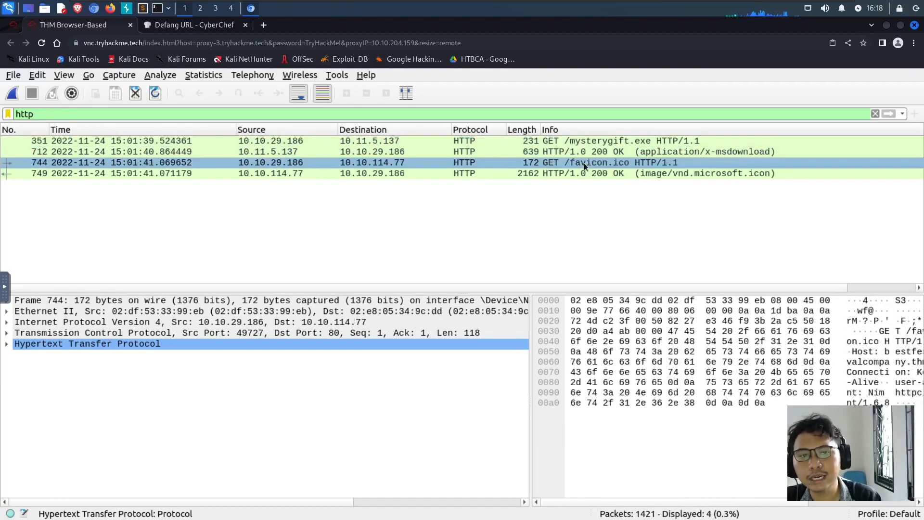
# Select packet 351 and expand its Hypertext Transfer Protocol section down to the fields of the GET request line
pyautogui.click(562, 138)
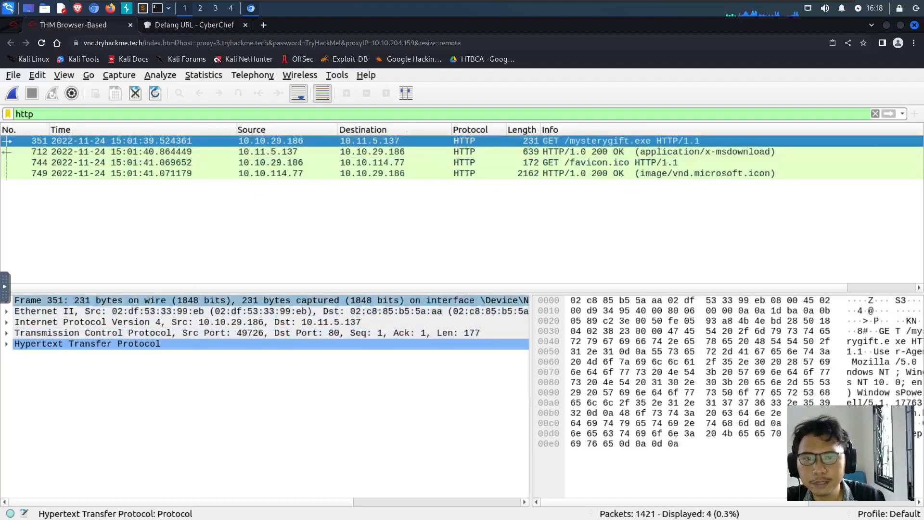
pyautogui.click(6, 345)
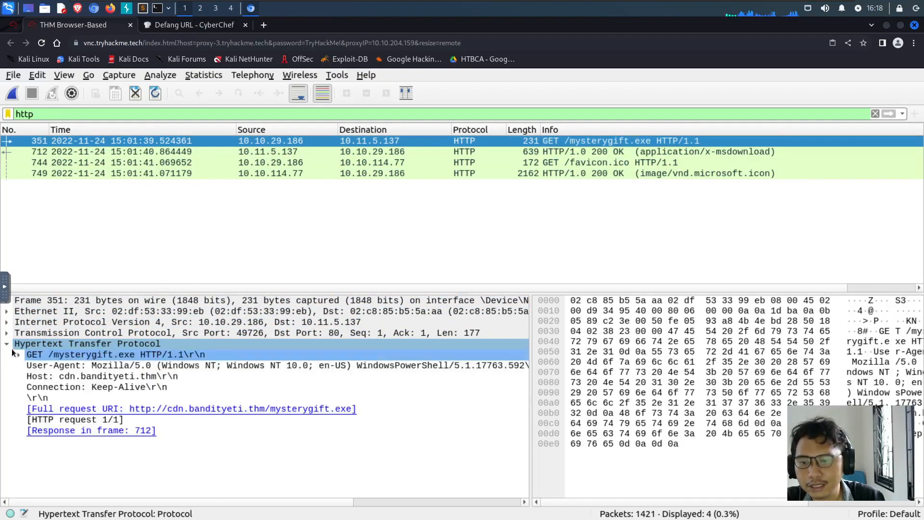
pyautogui.click(19, 354)
pyautogui.click(31, 366)
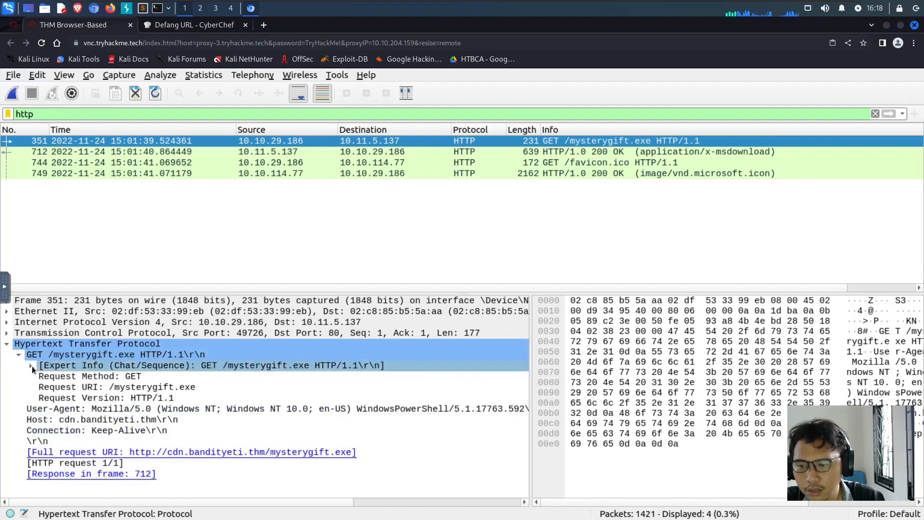
pyautogui.click(31, 366)
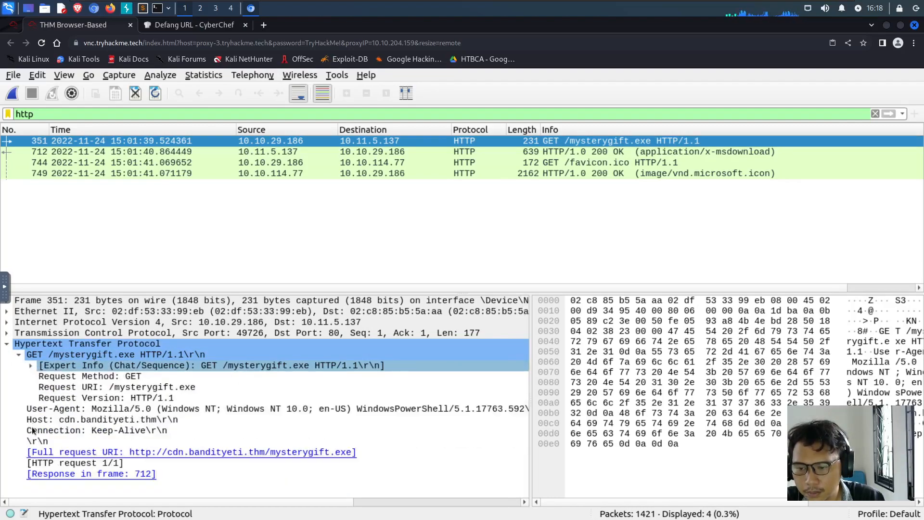
# Copy packet 351's Request URI value, replace CyberChef's input with it, and remove the leading slash to leave mysterygift.exe
pyautogui.rightClick(115, 391)
pyautogui.moveTo(215, 257)
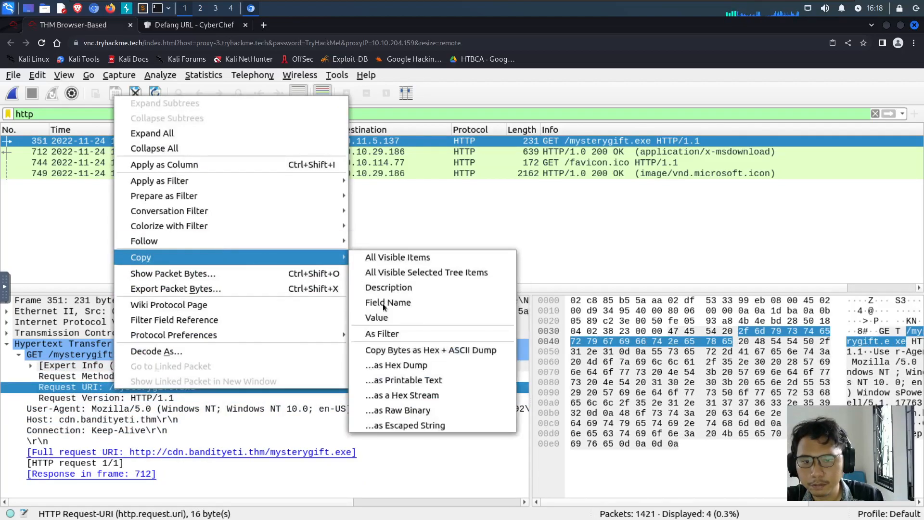
pyautogui.click(391, 317)
pyautogui.click(187, 25)
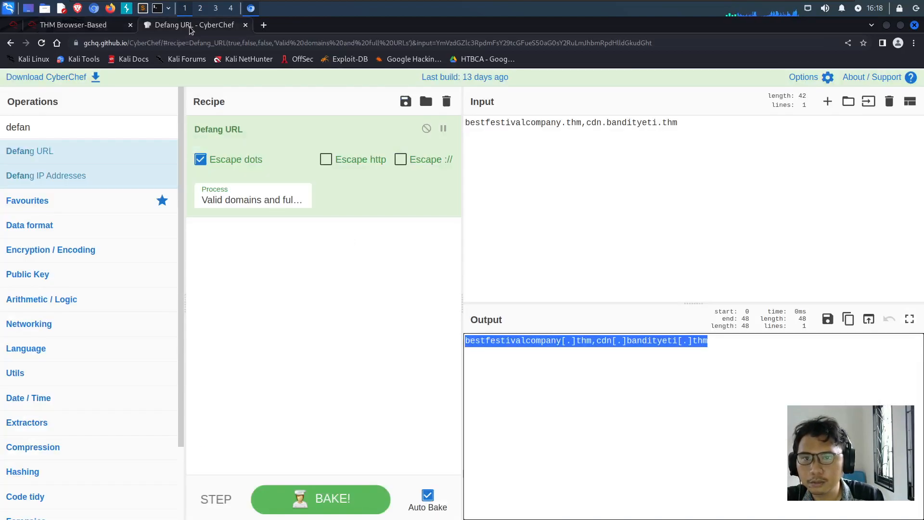
pyautogui.tripleClick(606, 125)
pyautogui.write('/mysterygift.exe')
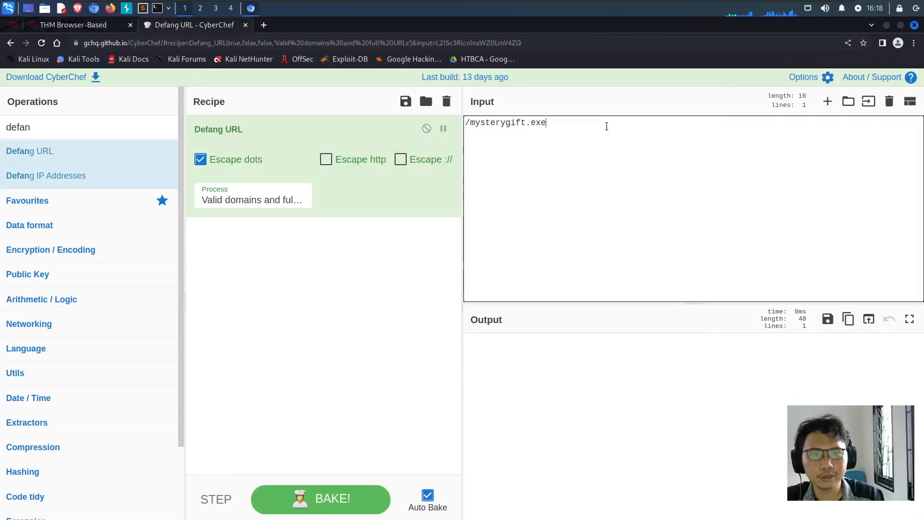
pyautogui.click(473, 123)
pyautogui.press('BackSpace')
# Select packet 744, the favicon.ico request, in Wireshark and copy its Request URI value
pyautogui.click(86, 28)
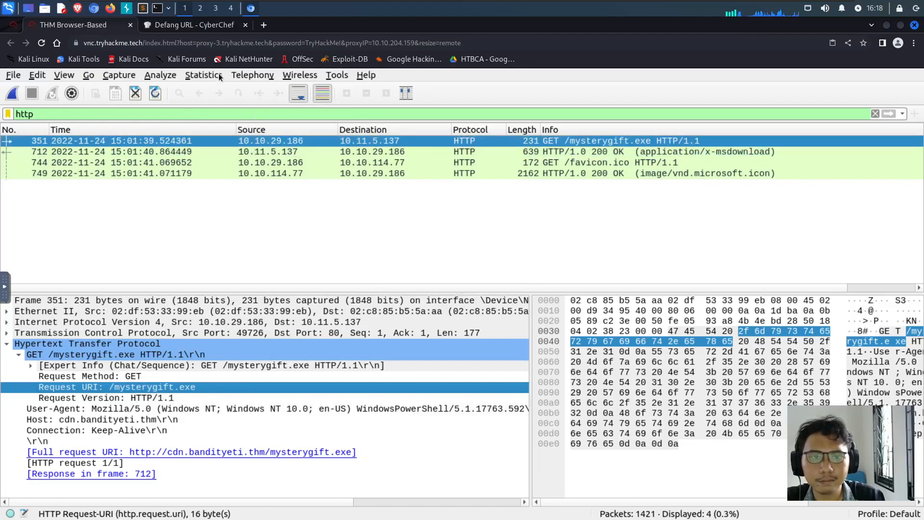
pyautogui.click(322, 163)
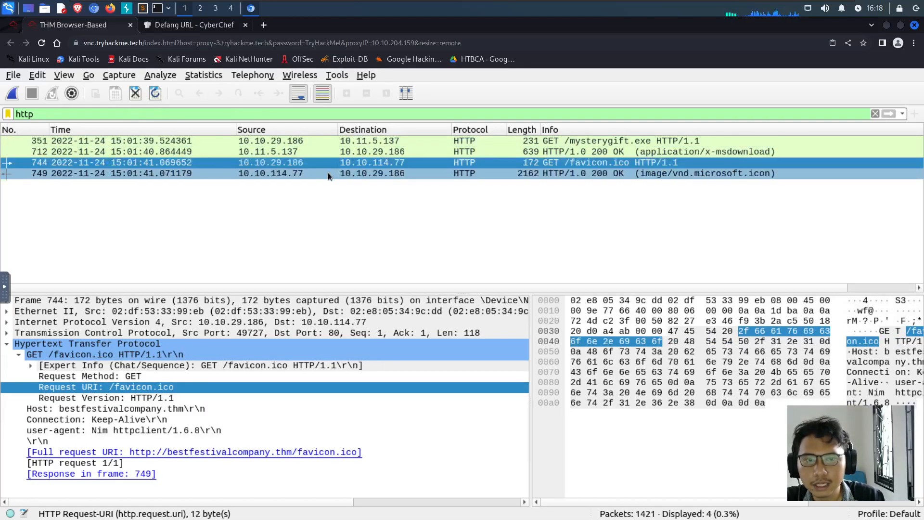
pyautogui.rightClick(148, 385)
pyautogui.moveTo(261, 256)
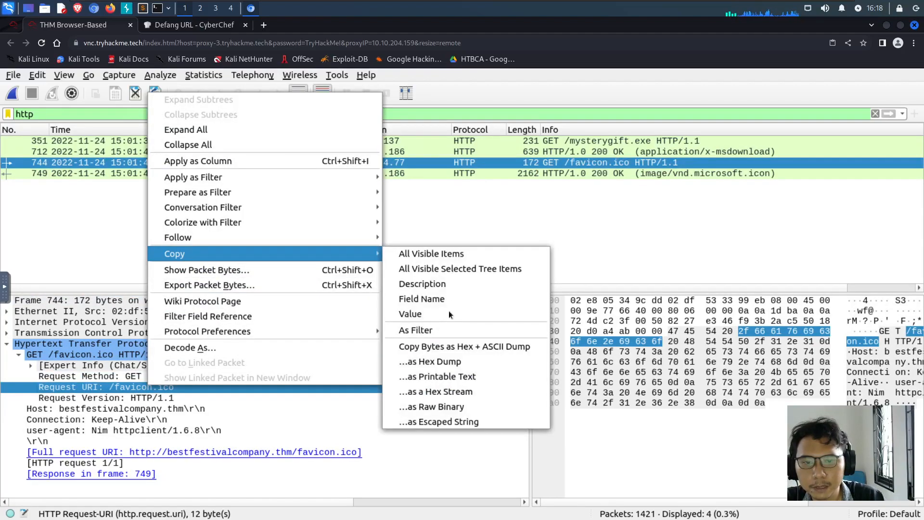
pyautogui.click(438, 314)
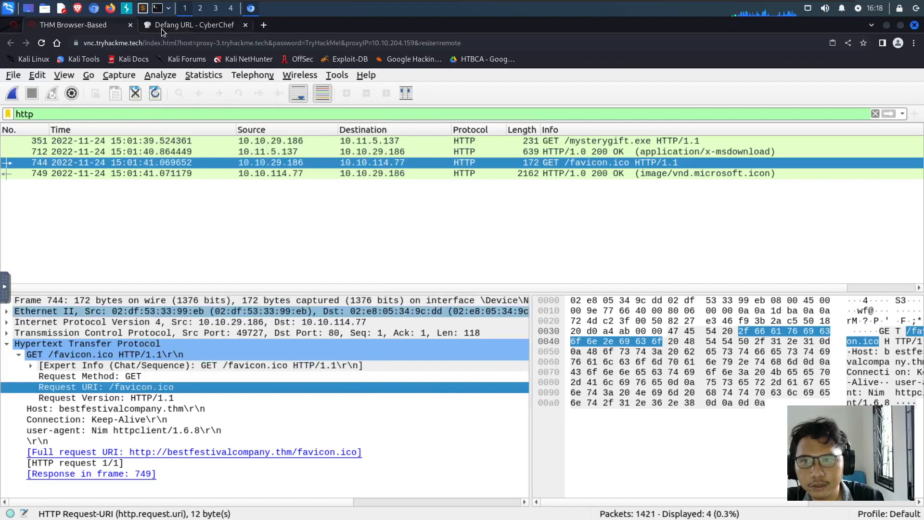
# Insert the copied URI and a comma before mysterygift.exe in CyberChef's input, and remove the leading slash to leave favicon.ico,mysterygift.exe
pyautogui.click(160, 27)
pyautogui.click(470, 122)
pyautogui.hotkey('ctrl', 'v')
pyautogui.write(',')
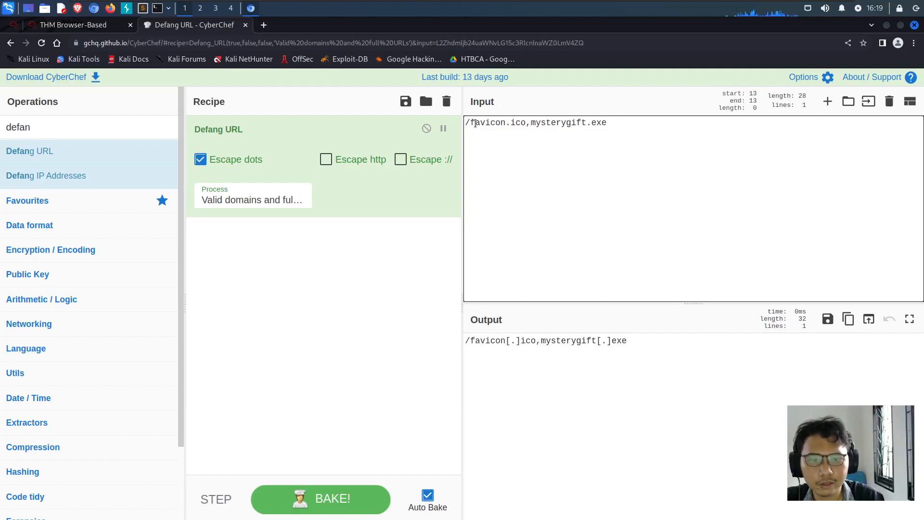
pyautogui.click(475, 123)
pyautogui.press('BackSpace')
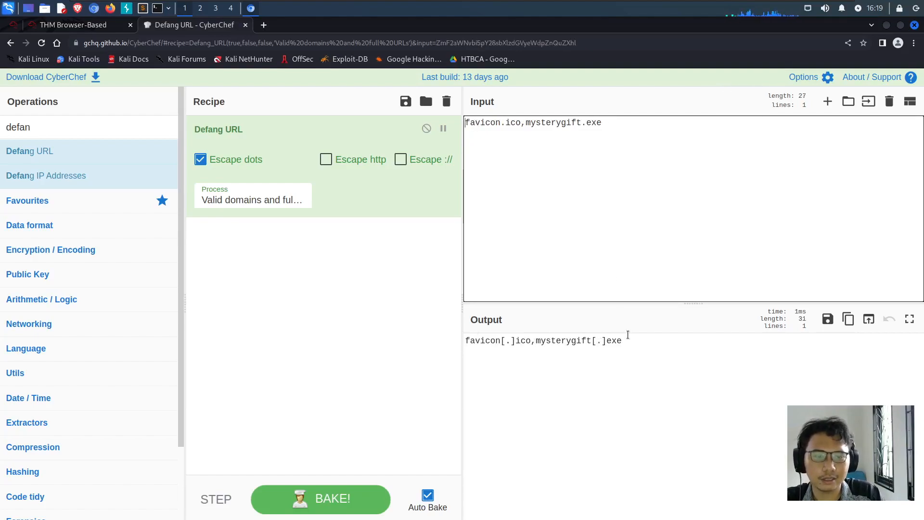
# Copy the defanged output favicon[.]ico,mysterygift[.]exe and submit it on TryHackMe as the answer for the requested file names
pyautogui.tripleClick(596, 341)
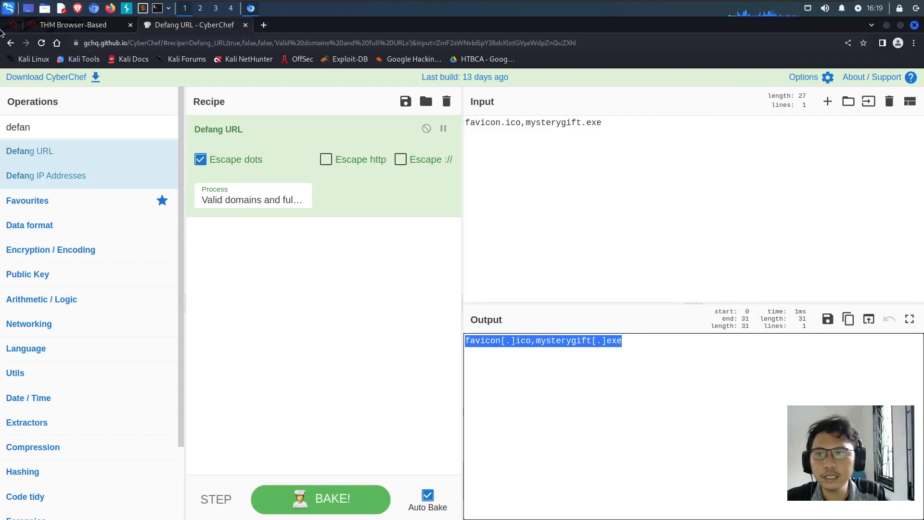
pyautogui.hotkey('ctrl', 'shift', 'Tab')
pyautogui.click(337, 292)
pyautogui.hotkey('ctrl', 'v')
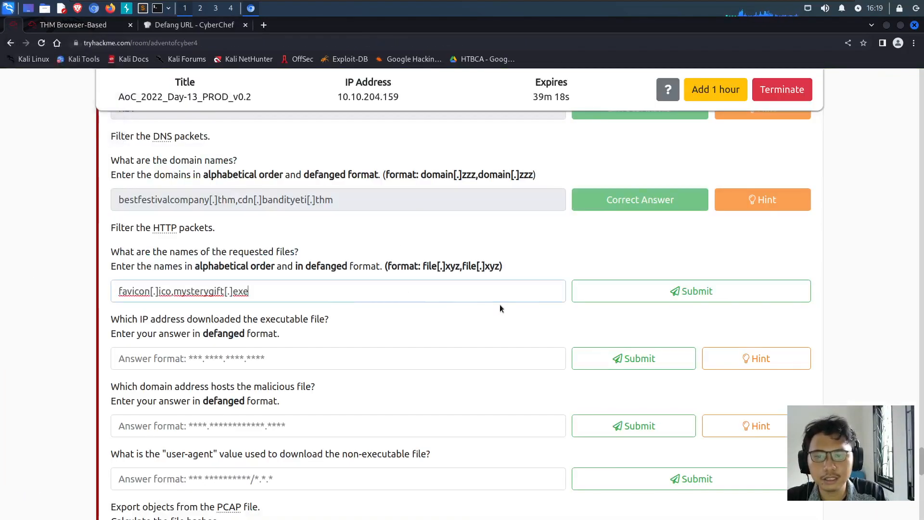
pyautogui.click(645, 287)
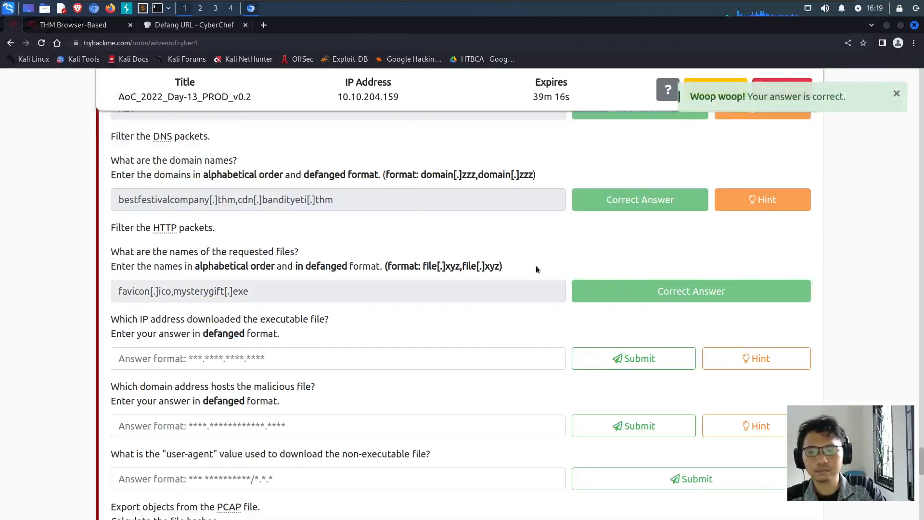
# Read the question about which IP address downloaded the executable, and compare the source and destination addresses of packets 351 and 712 in Wireshark
pyautogui.moveTo(120, 319); pyautogui.dragTo(337, 319)
pyautogui.click(337, 319)
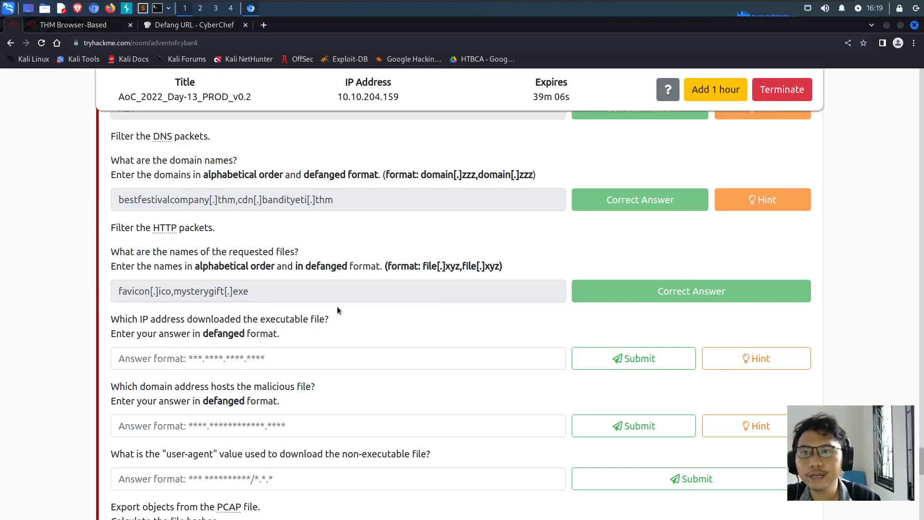
pyautogui.click(92, 24)
pyautogui.press('Down')
pyautogui.click(587, 141)
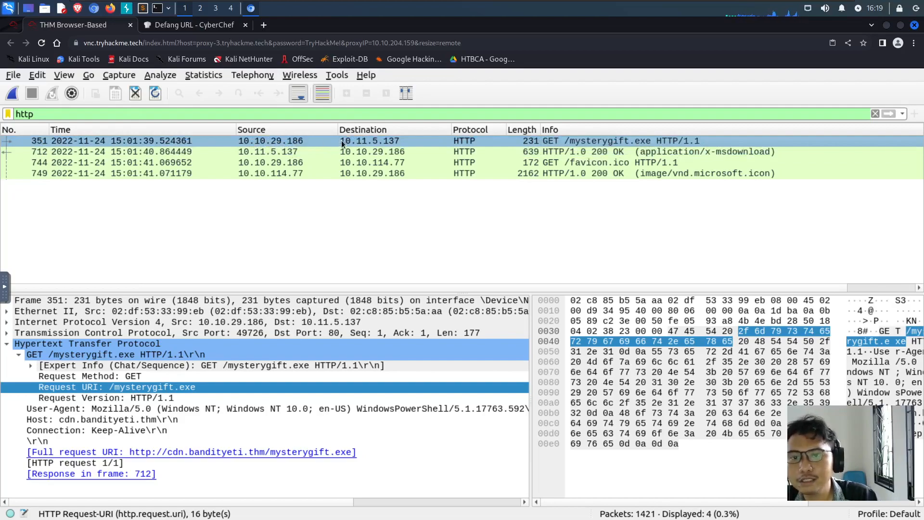
pyautogui.click(401, 149)
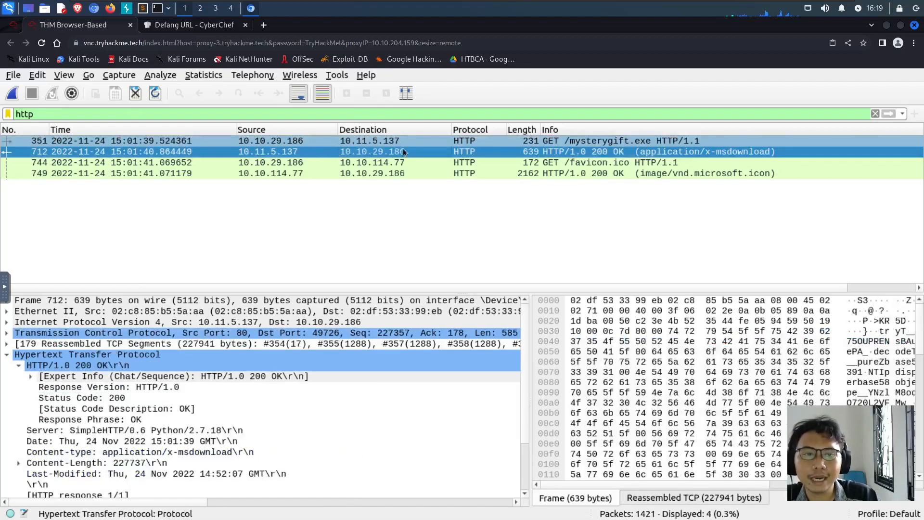
pyautogui.click(405, 140)
pyautogui.click(402, 149)
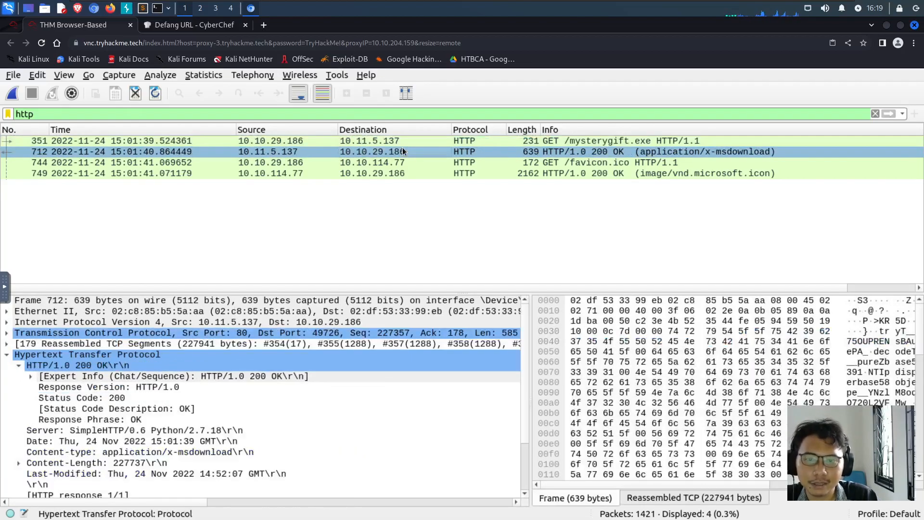
pyautogui.click(403, 140)
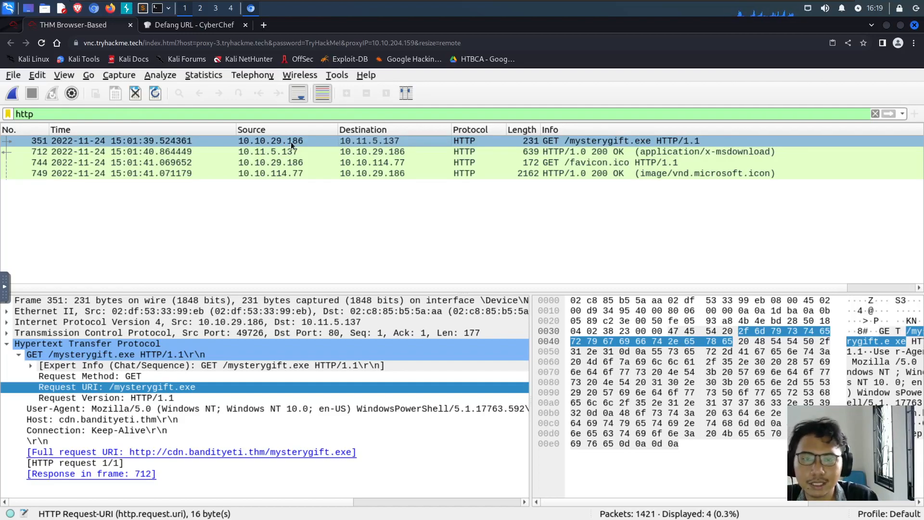
pyautogui.click(353, 152)
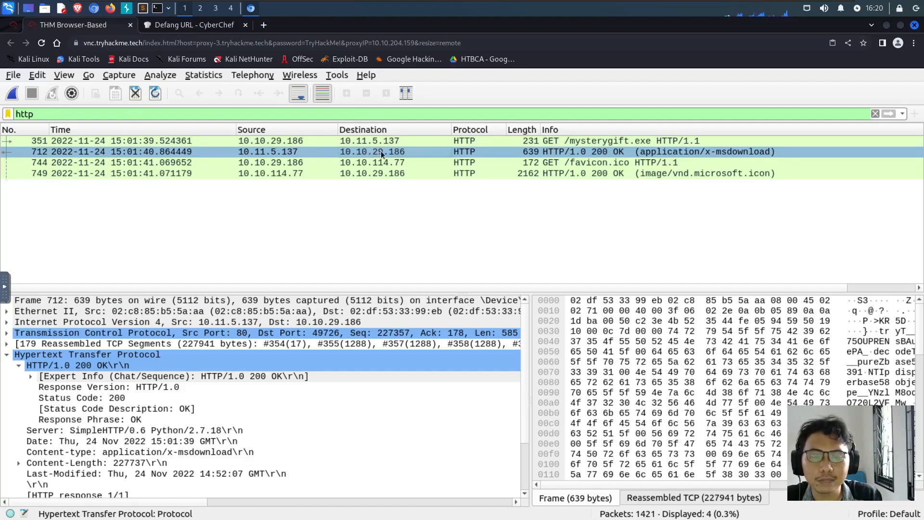
# Expand packet 712's Internet Protocol Version 4 section and copy the value of its Destination field
pyautogui.click(7, 322)
pyautogui.press('Up')
pyautogui.press('Down')
pyautogui.press('Down')
pyautogui.press('Down')
pyautogui.press('Down')
pyautogui.press('Down')
pyautogui.press('Down')
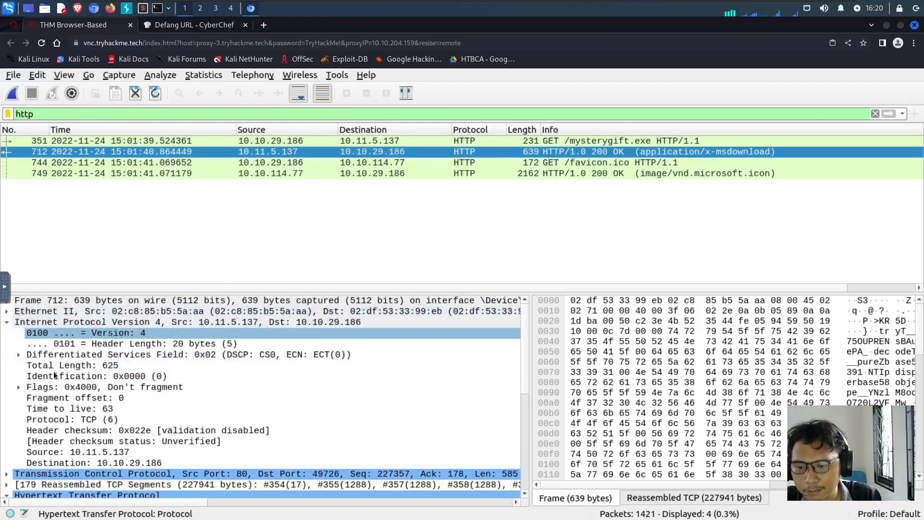
pyautogui.press('Down')
pyautogui.press('Down')
pyautogui.press('Down')
pyautogui.press('Down')
pyautogui.press('Down')
pyautogui.press('Down')
pyautogui.press('Down')
pyautogui.press('Down')
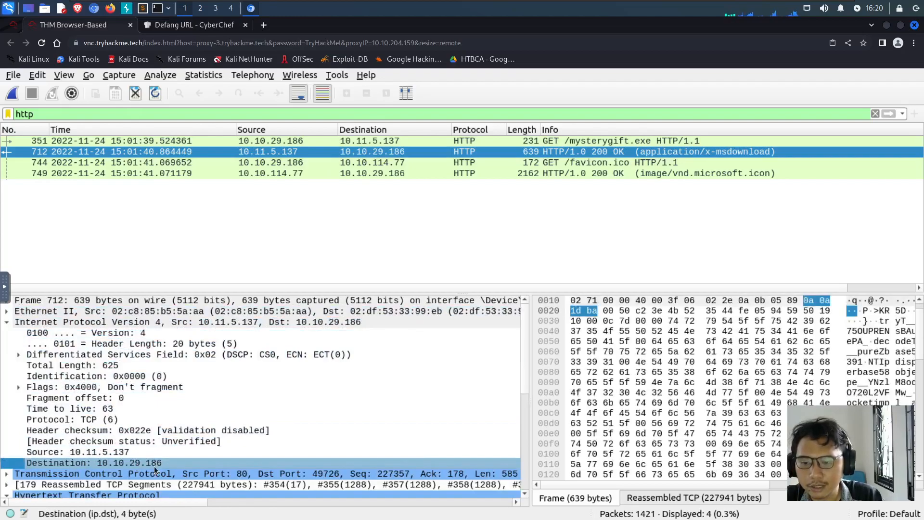
pyautogui.rightClick(155, 464)
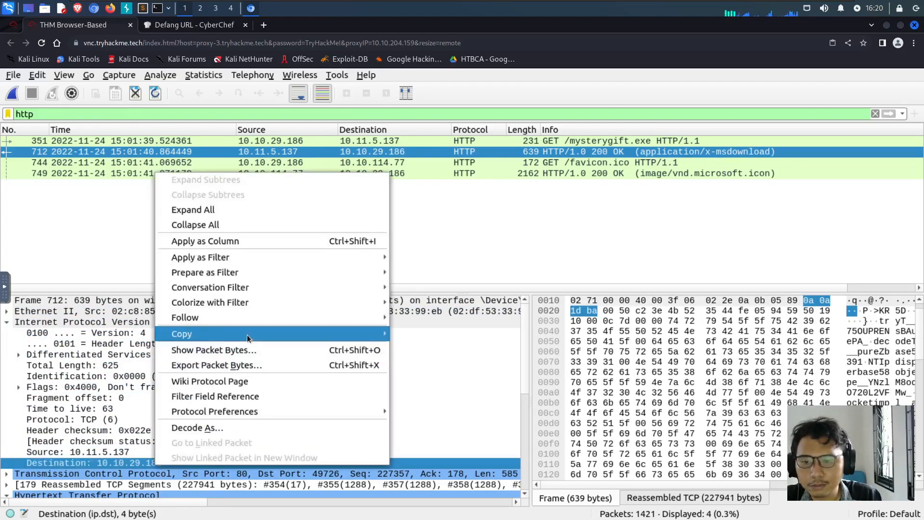
pyautogui.moveTo(247, 334)
pyautogui.click(447, 394)
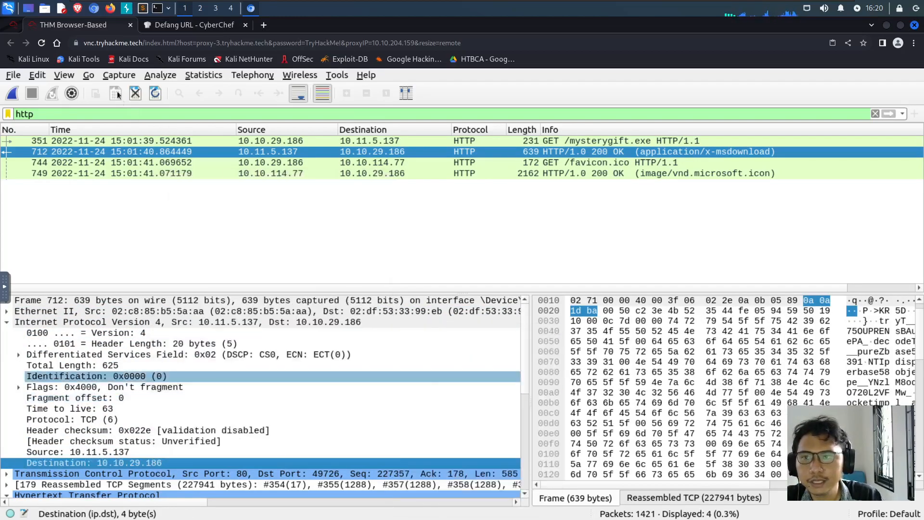
# Replace CyberChef's input with the copied address 10.10.29.186 and add the Defang IP Addresses operation to the recipe
pyautogui.click(193, 25)
pyautogui.tripleClick(574, 123)
pyautogui.hotkey('ctrl', 'v')
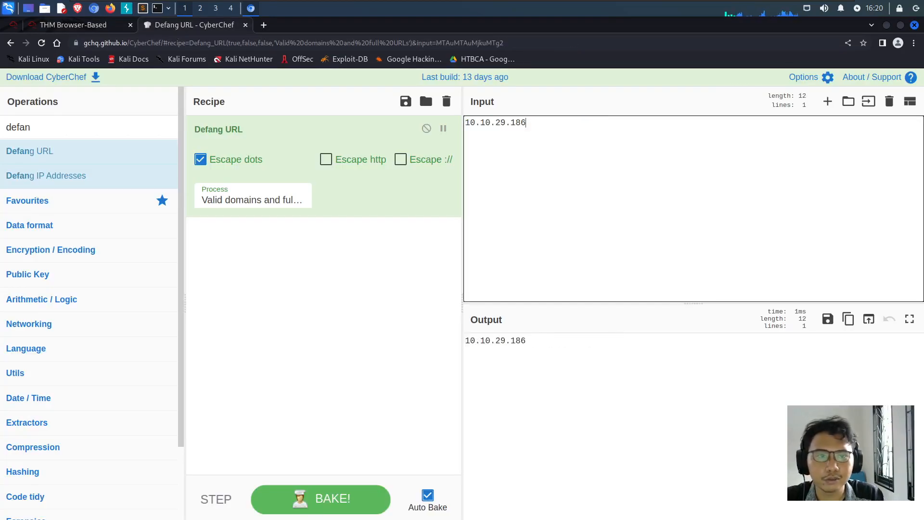
pyautogui.moveTo(140, 175); pyautogui.dragTo(360, 250)
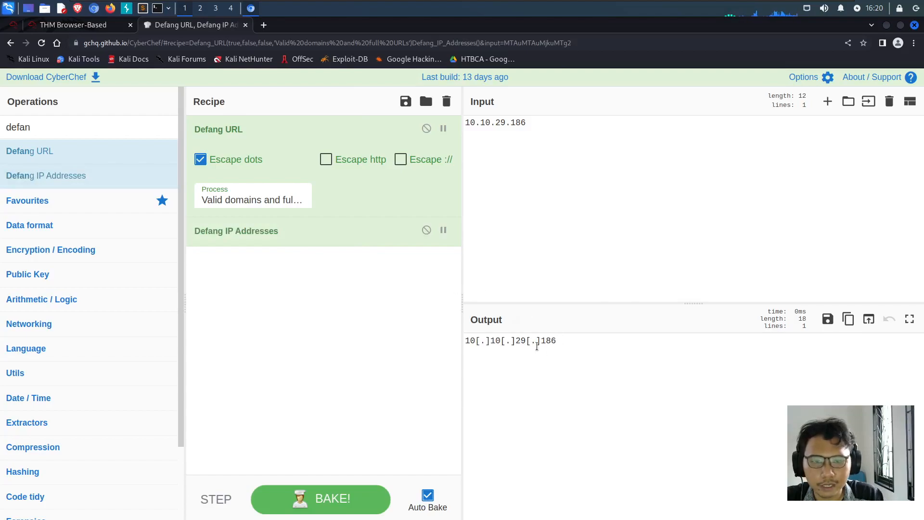
# Copy the defanged address 10[.]10[.]29[.]186 and submit it on TryHackMe as the IP address that downloaded the executable
pyautogui.tripleClick(530, 342)
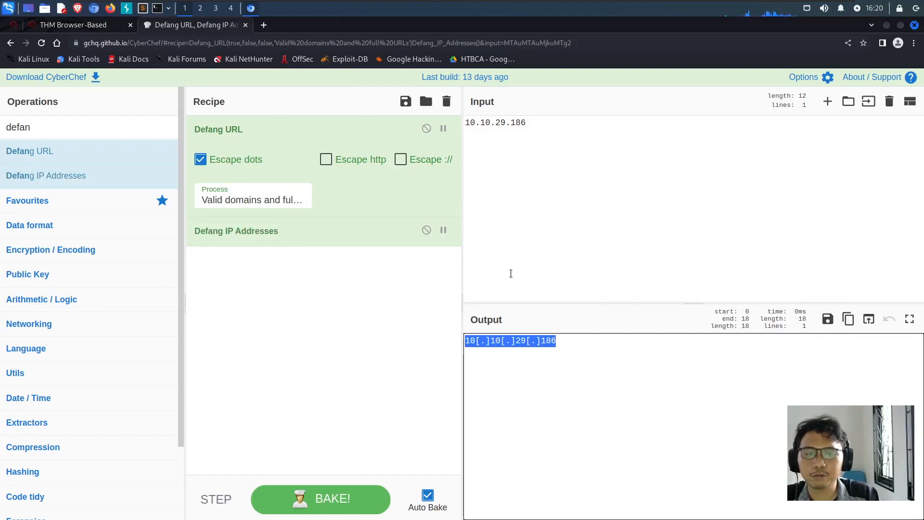
pyautogui.click(19, 27)
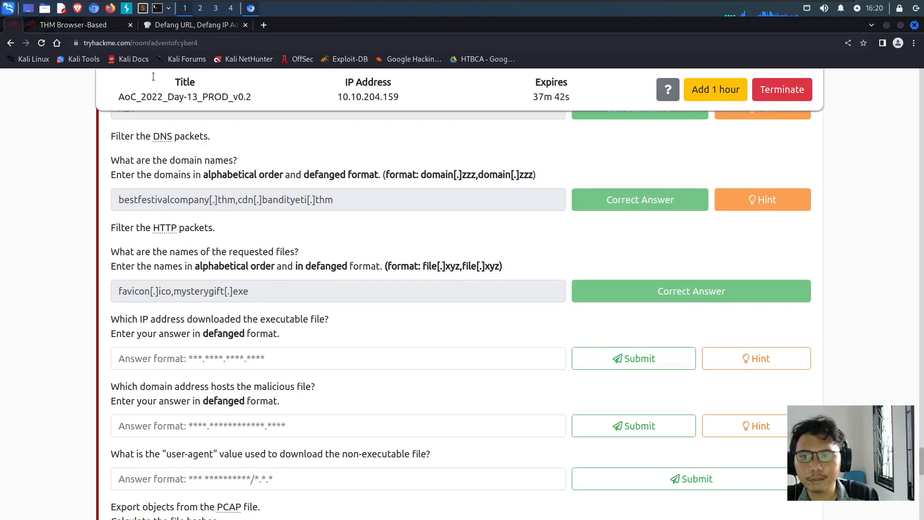
pyautogui.click(269, 361)
pyautogui.hotkey('ctrl', 'v')
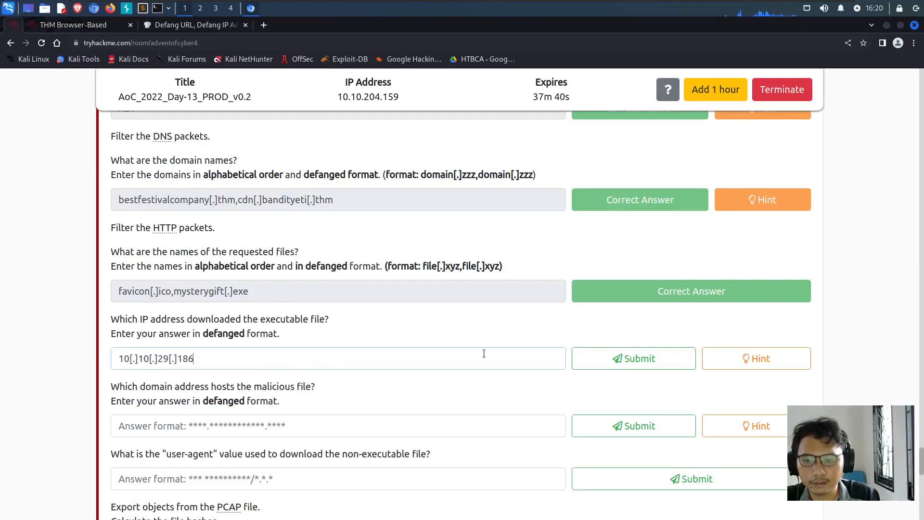
pyautogui.click(642, 358)
# Read the TryHackMe question about the domain hosting the malicious file, relating it to the mysterygift[.]exe answer
pyautogui.scroll(-4, 494, 306)
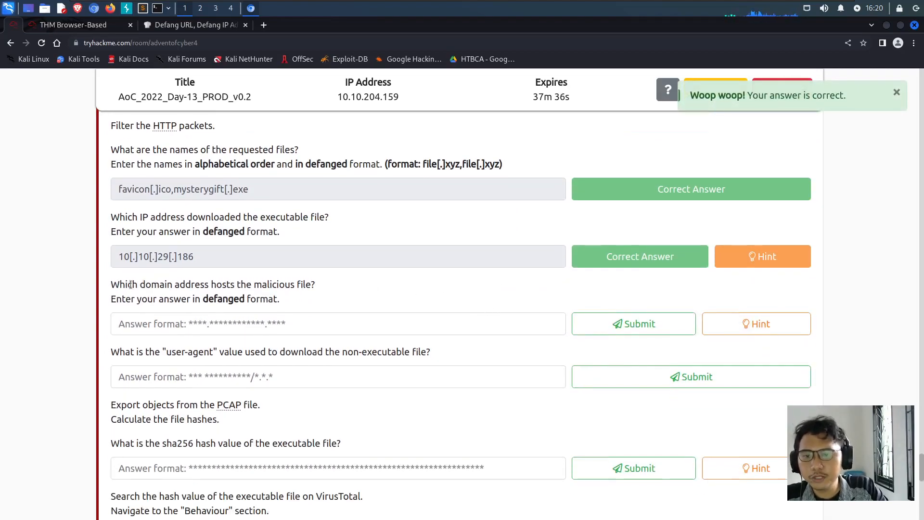
pyautogui.moveTo(120, 285); pyautogui.dragTo(311, 284)
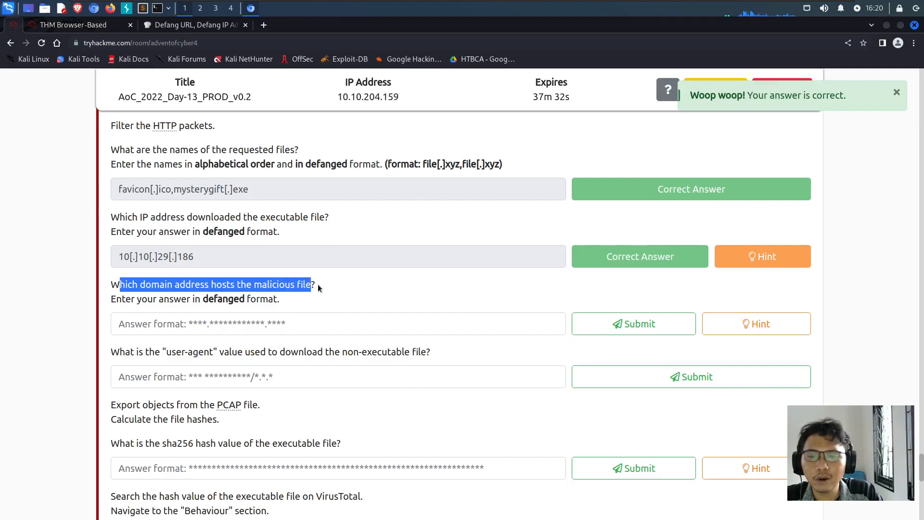
pyautogui.click(333, 283)
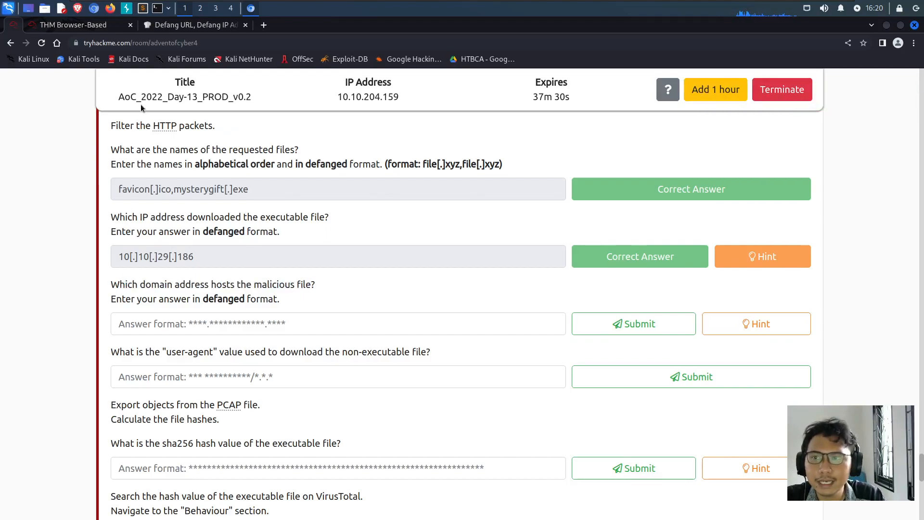
pyautogui.moveTo(267, 195); pyautogui.dragTo(172, 184)
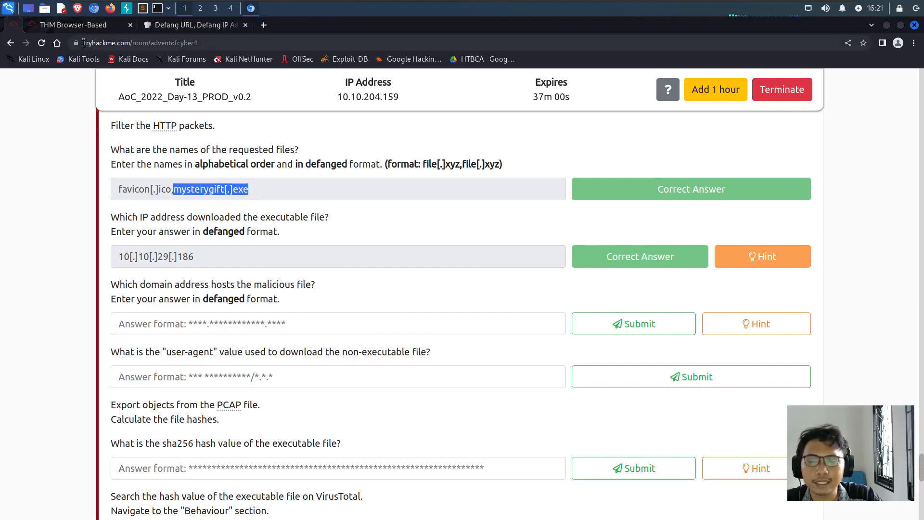
pyautogui.moveTo(112, 284); pyautogui.dragTo(257, 296)
pyautogui.click(257, 295)
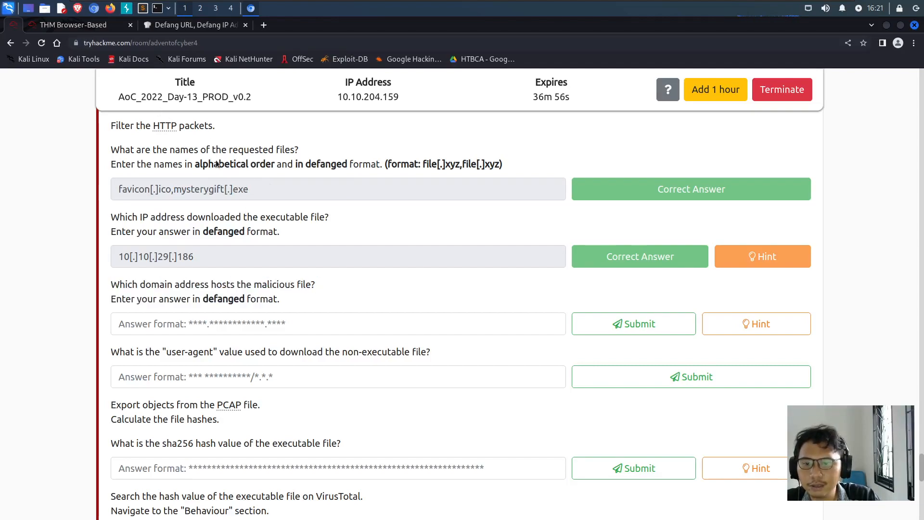
# Examine the http packets in Wireshark to find the destination address that the mysterygift.exe request was sent to
pyautogui.click(97, 29)
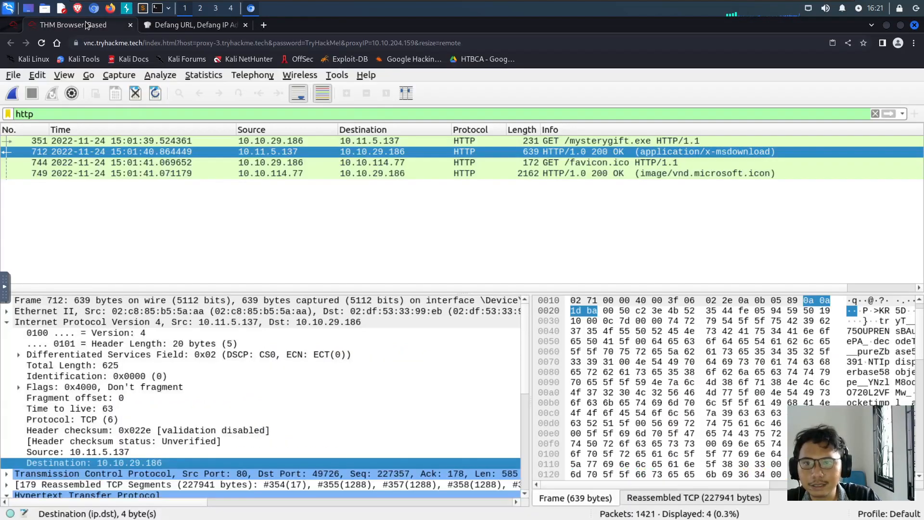
pyautogui.click(563, 144)
pyautogui.click(561, 154)
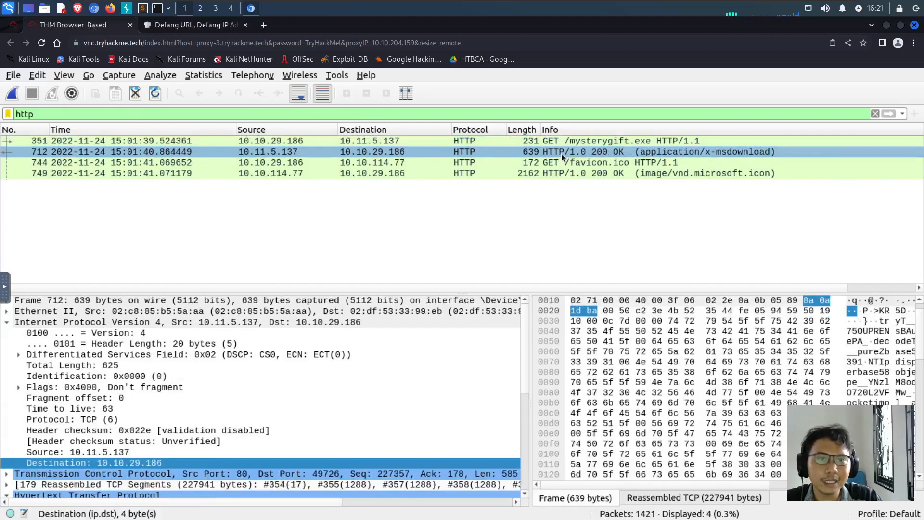
pyautogui.click(496, 162)
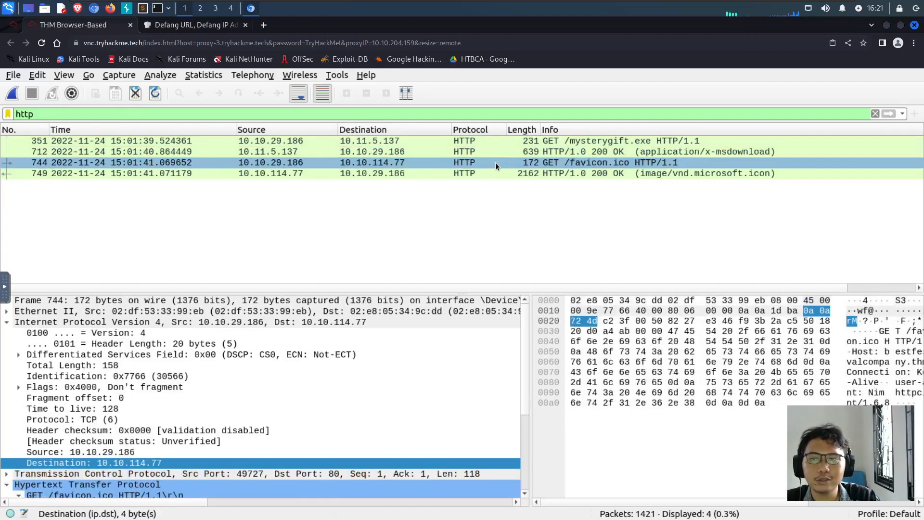
pyautogui.click(464, 173)
pyautogui.click(486, 141)
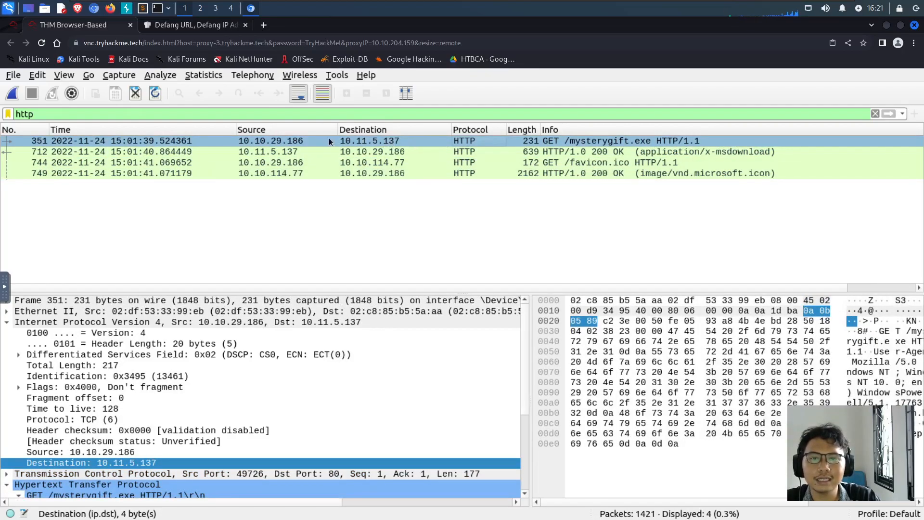
pyautogui.click(360, 140)
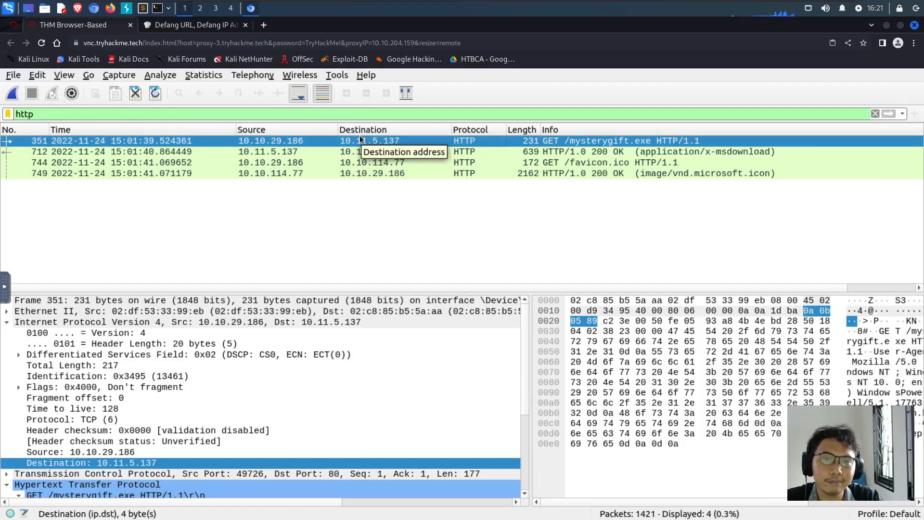
# Remove the http display filter in Wireshark so that the whole capture is listed
pyautogui.doubleClick(29, 114)
pyautogui.press('BackSpace')
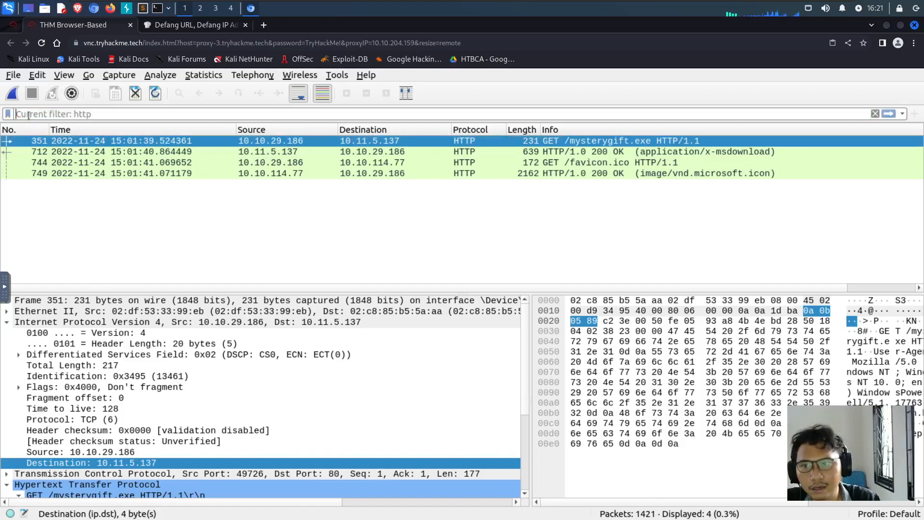
pyautogui.press('Return')
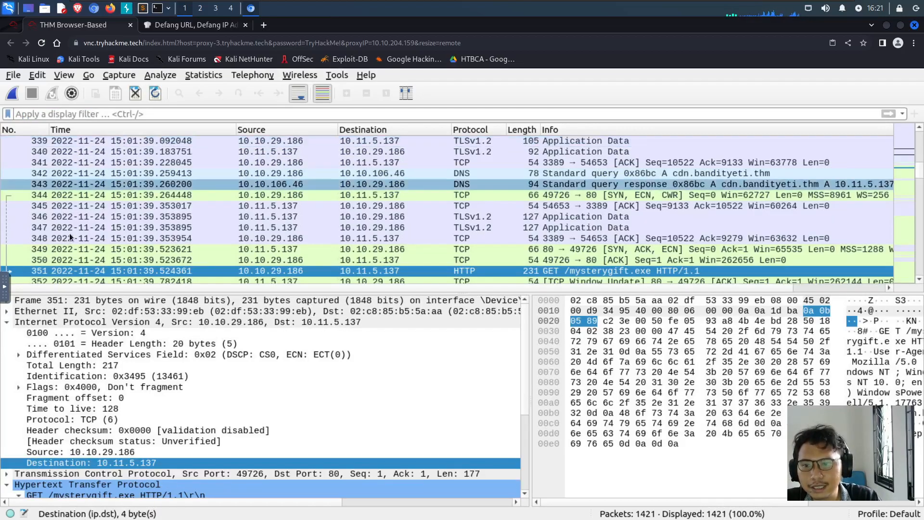
# Examine the packets just before the mysterygift.exe request, tracing back to the DNS lookup that preceded it
pyautogui.scroll(-2, 70, 232)
pyautogui.scroll(-1, 71, 232)
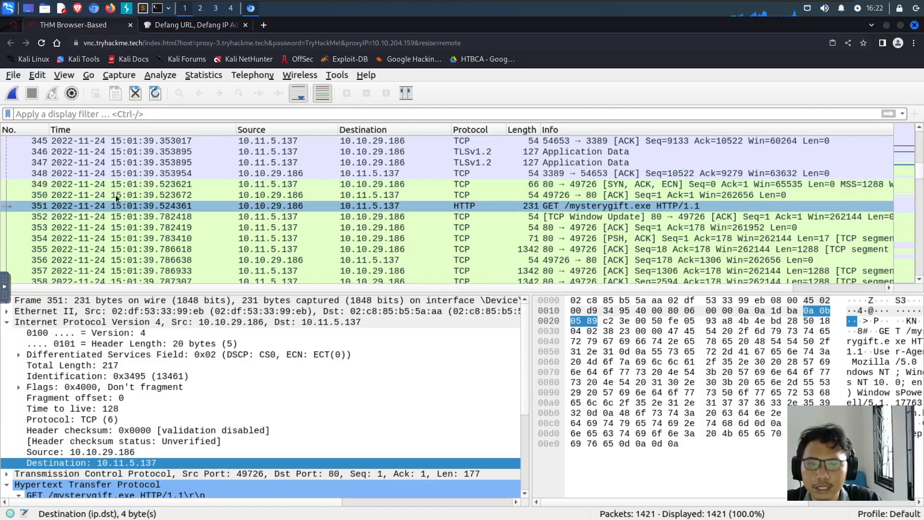
pyautogui.click(185, 196)
pyautogui.scroll(1, 186, 194)
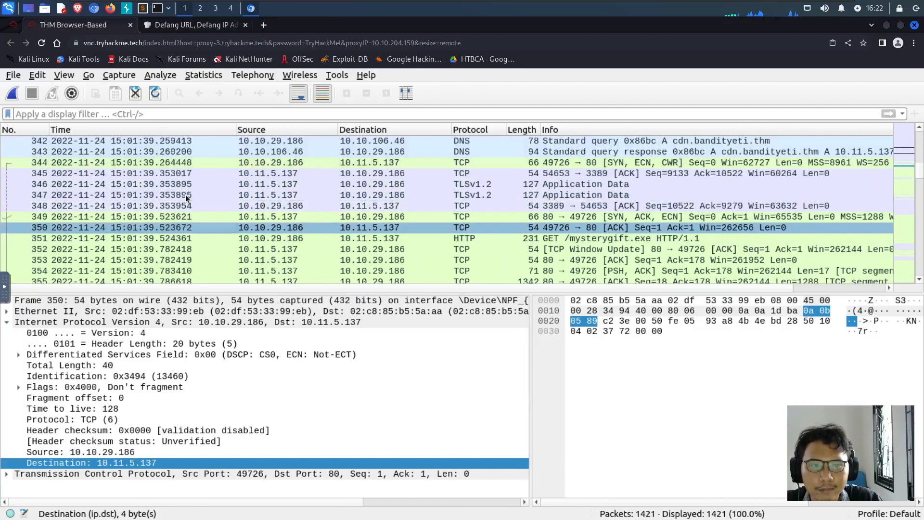
pyautogui.press('Up')
pyautogui.press('Up')
pyautogui.press('Up')
pyautogui.press('Up')
pyautogui.press('Up')
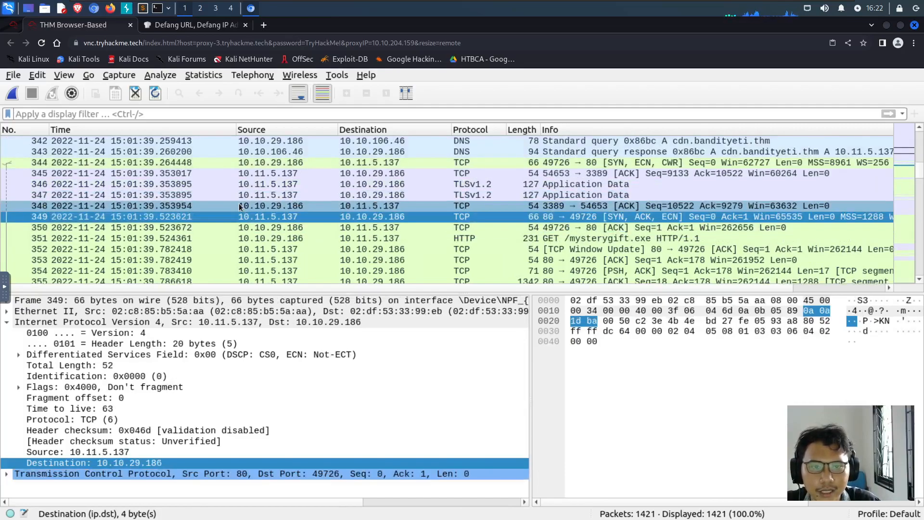
pyautogui.press('Up')
pyautogui.press('Up')
pyautogui.press('Up')
pyautogui.press('Up')
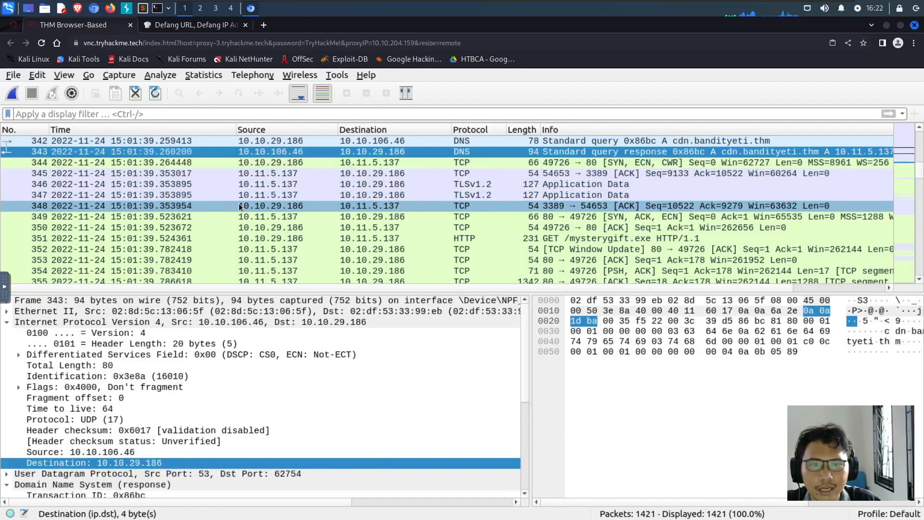
pyautogui.press('Down')
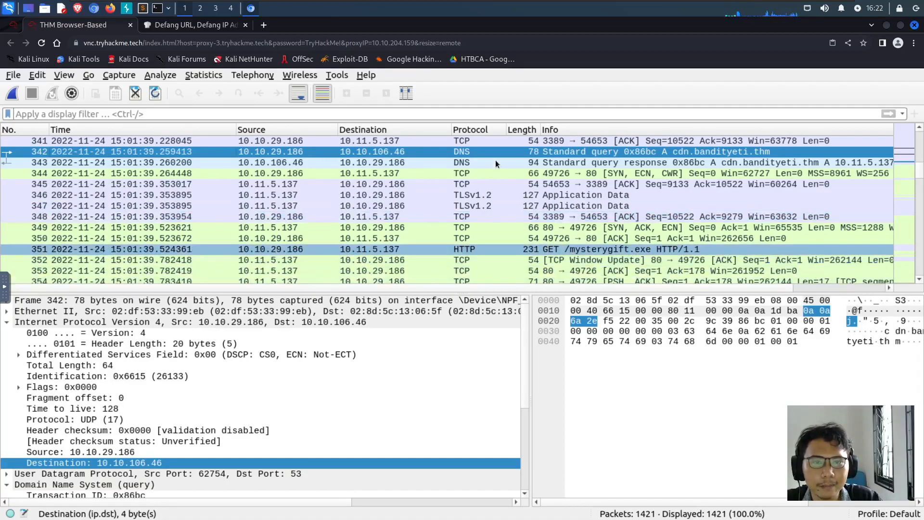
pyautogui.press('Up')
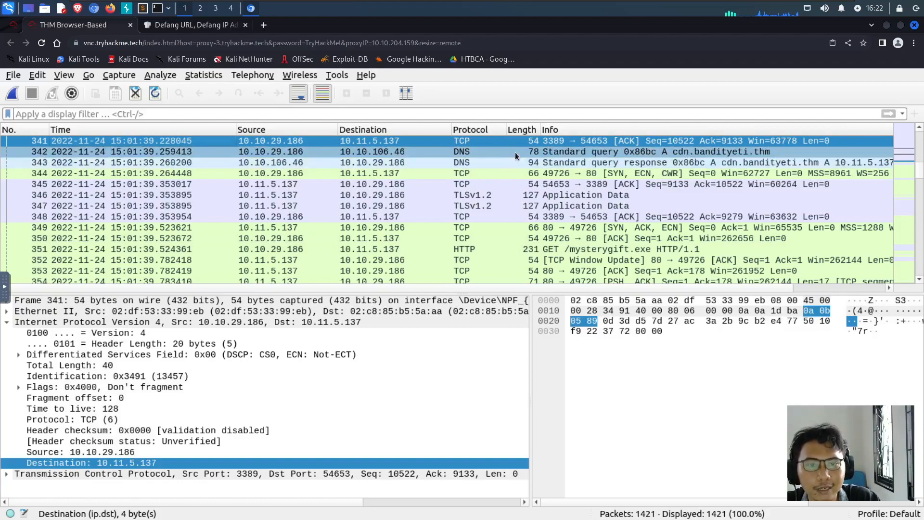
# Copy the query name cdn.bandityeti.thm from the DNS query in packet 342
pyautogui.click(515, 152)
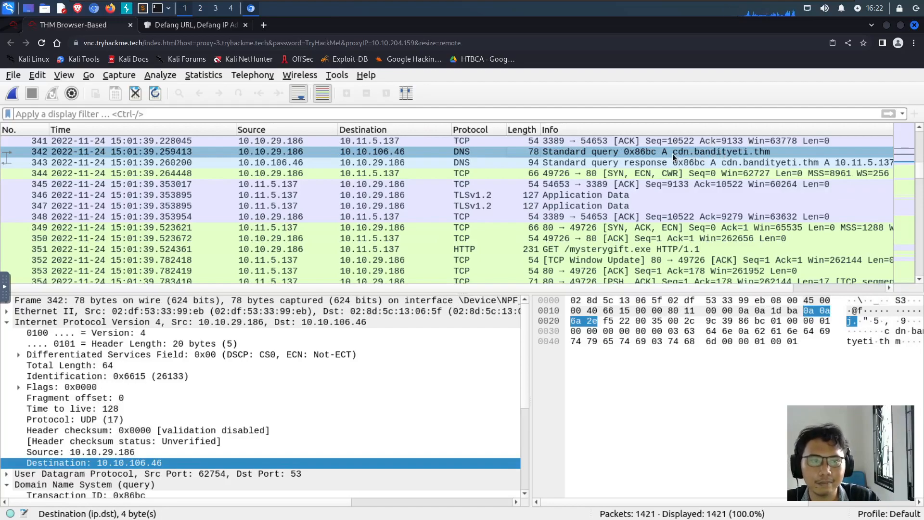
pyautogui.scroll(-5, 396, 349)
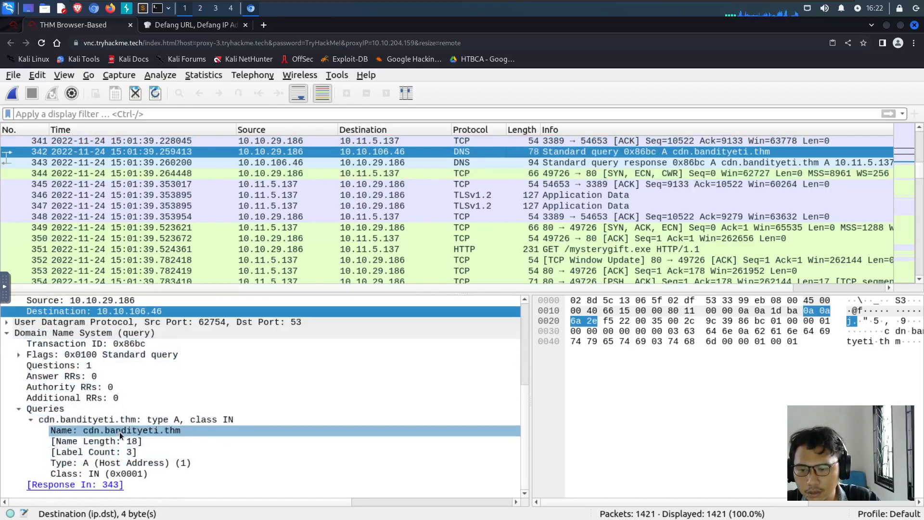
pyautogui.rightClick(119, 431)
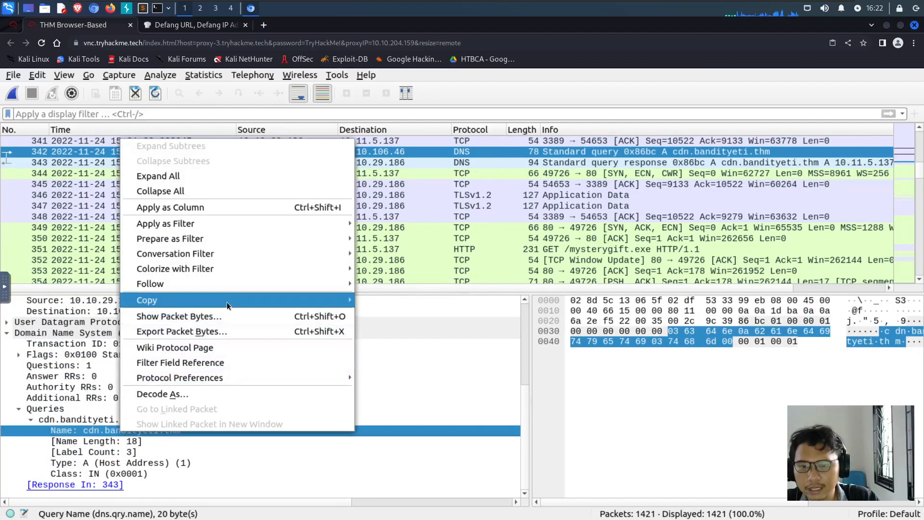
pyautogui.moveTo(226, 301)
pyautogui.click(397, 360)
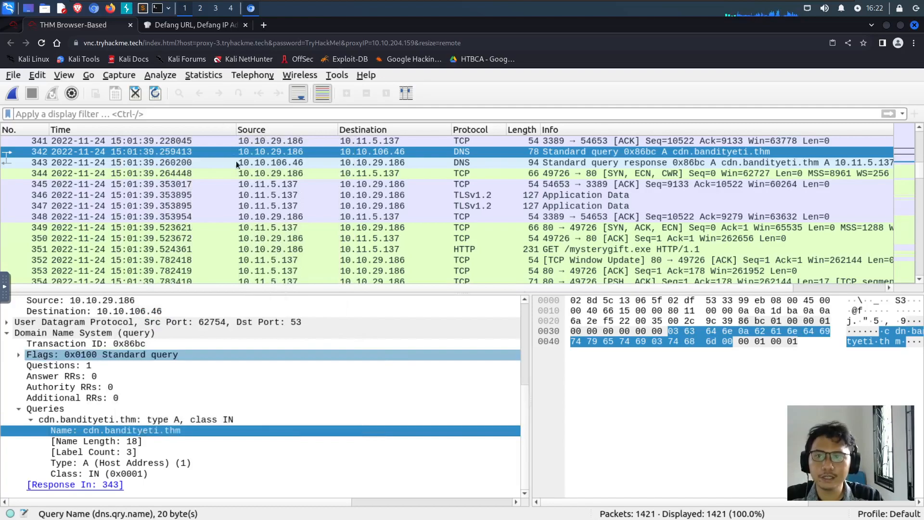
# Replace CyberChef's input with cdn.bandityeti.thm and copy the defanged output cdn[.]bandityeti[.]thm
pyautogui.hotkey('ctrl', 'Tab')
pyautogui.click(531, 129)
pyautogui.hotkey('ctrl', 'a')
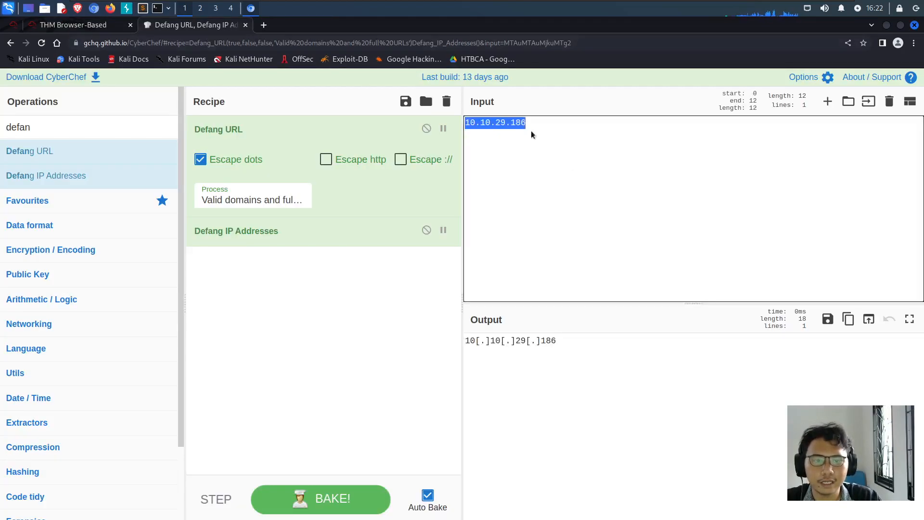
pyautogui.write('cdn.bandityeti.thm')
pyautogui.tripleClick(534, 342)
pyautogui.hotkey('ctrl', 'c')
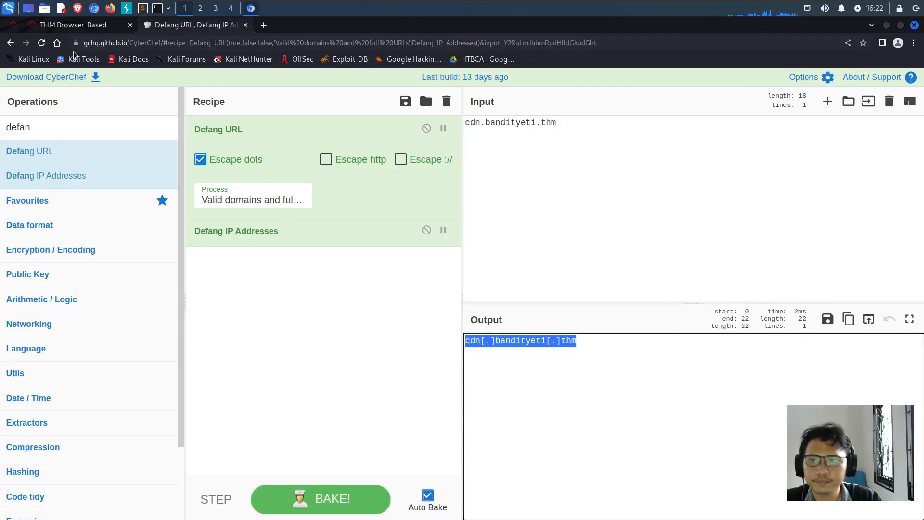
# Submit cdn[.]bandityeti[.]thm on TryHackMe as the domain address hosting the malicious file
pyautogui.click(13, 26)
pyautogui.click(13, 26)
pyautogui.click(521, 324)
pyautogui.hotkey('ctrl', 'v')
pyautogui.click(626, 331)
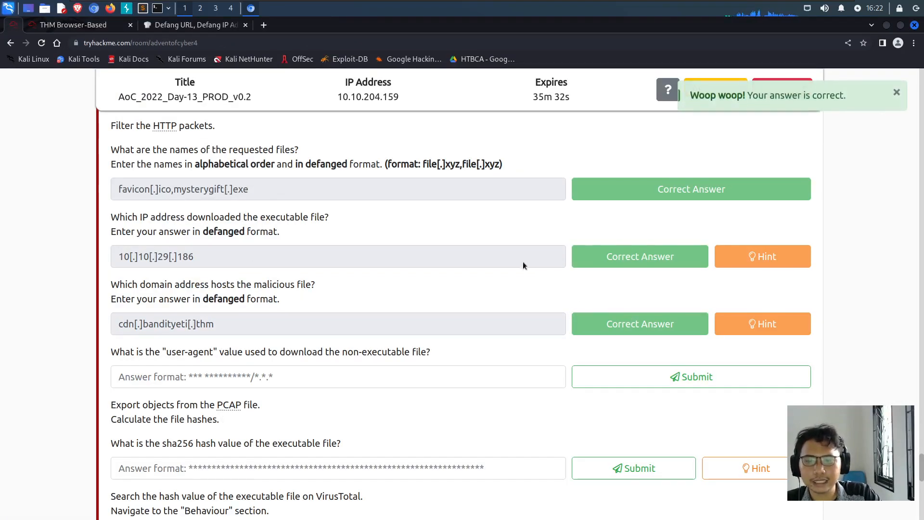
# Read the TryHackMe question about the user-agent value used to download the non-executable file
pyautogui.scroll(-2, 498, 258)
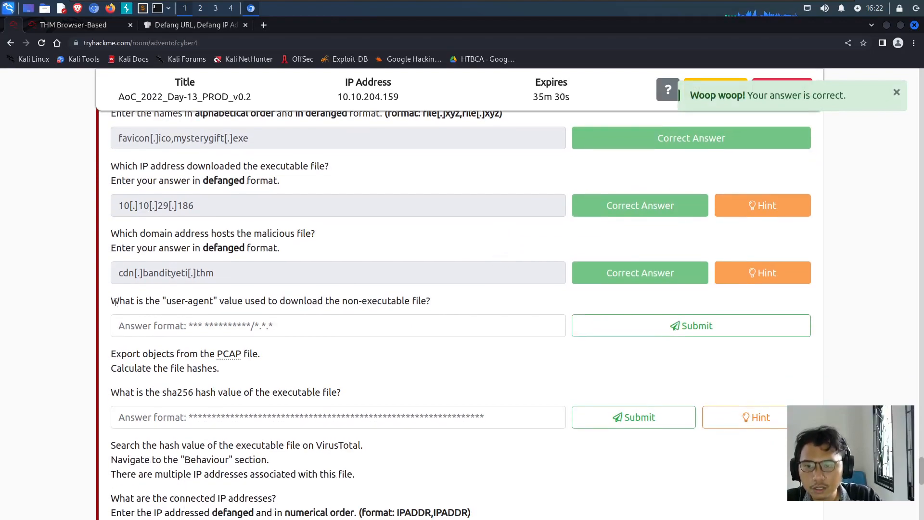
pyautogui.moveTo(116, 301); pyautogui.dragTo(350, 299)
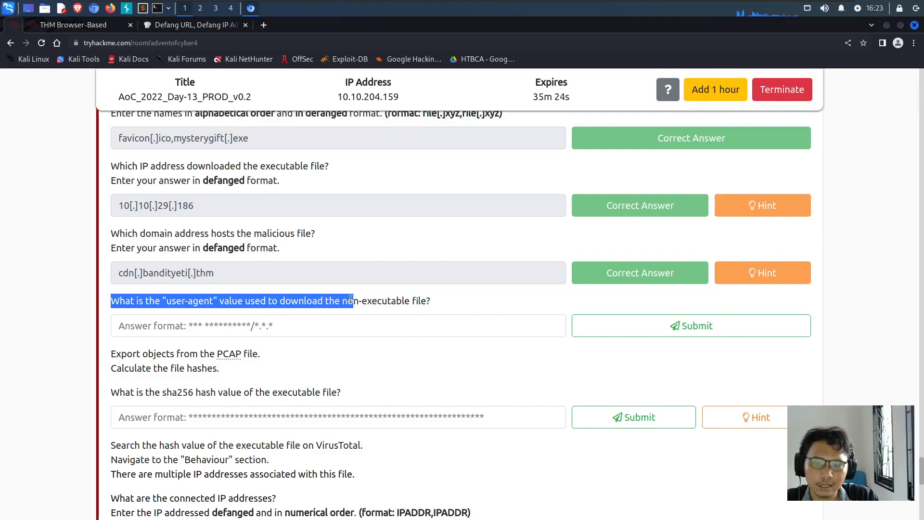
pyautogui.click(263, 298)
pyautogui.moveTo(245, 299); pyautogui.dragTo(445, 307)
pyautogui.click(445, 308)
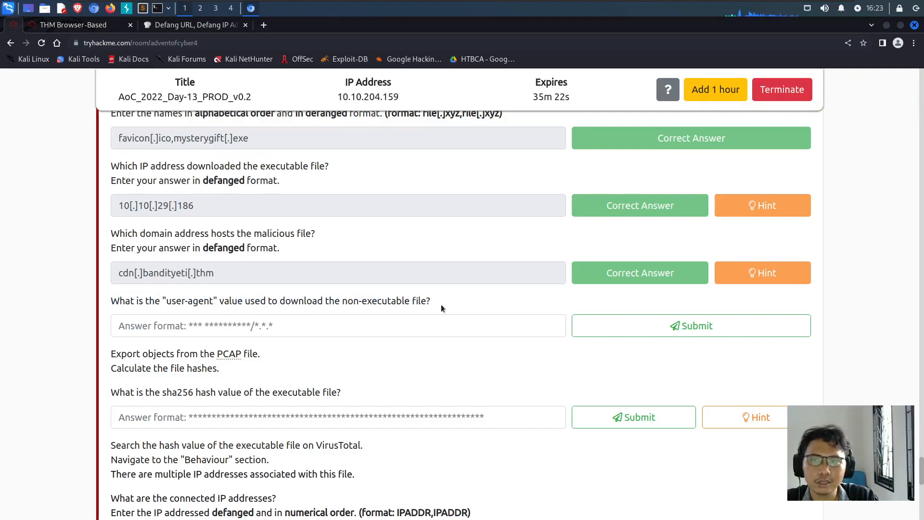
# Return to Wireshark and filter the capture to http packets
pyautogui.click(86, 26)
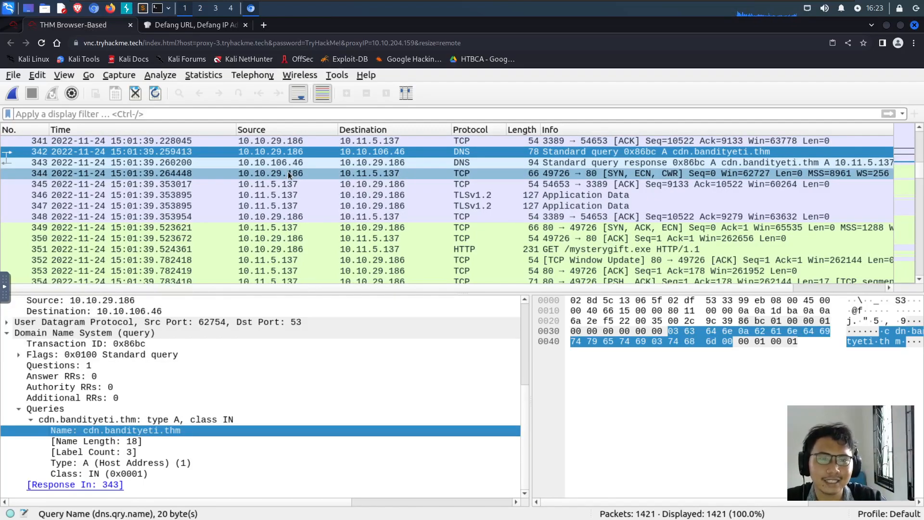
pyautogui.click(119, 112)
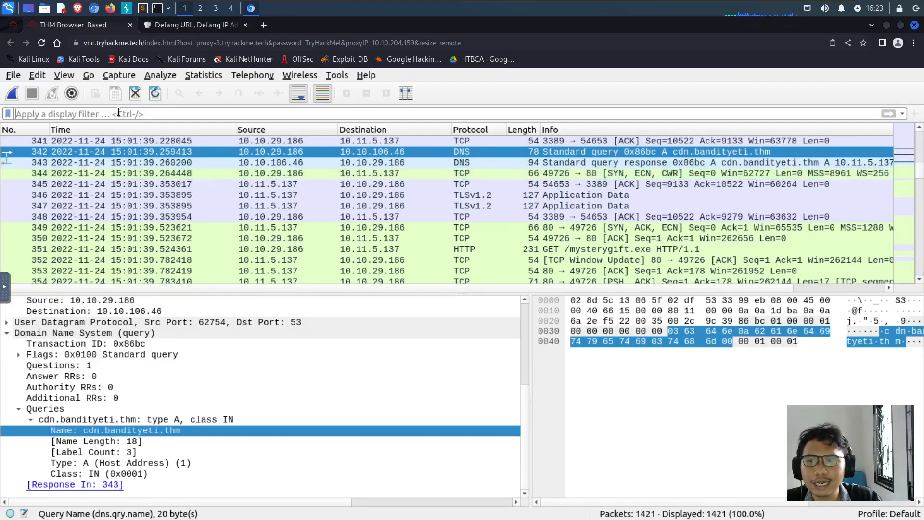
pyautogui.write('http')
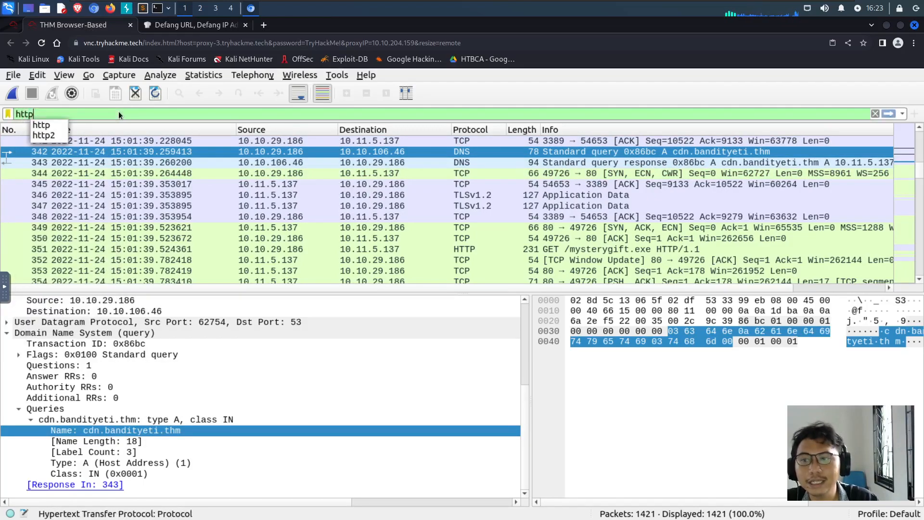
pyautogui.press('Return')
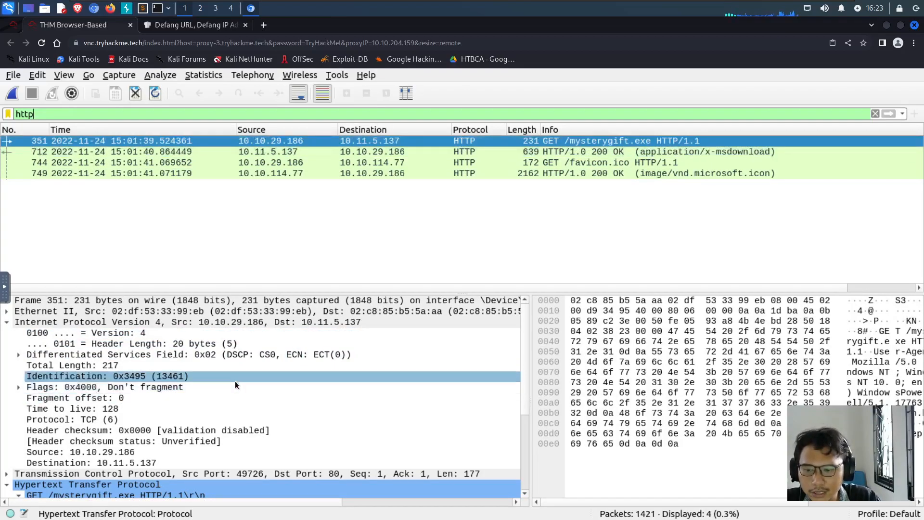
# Examine the User-Agent header of the mysterygift.exe request and the HTTP details of its response
pyautogui.scroll(-4, 235, 380)
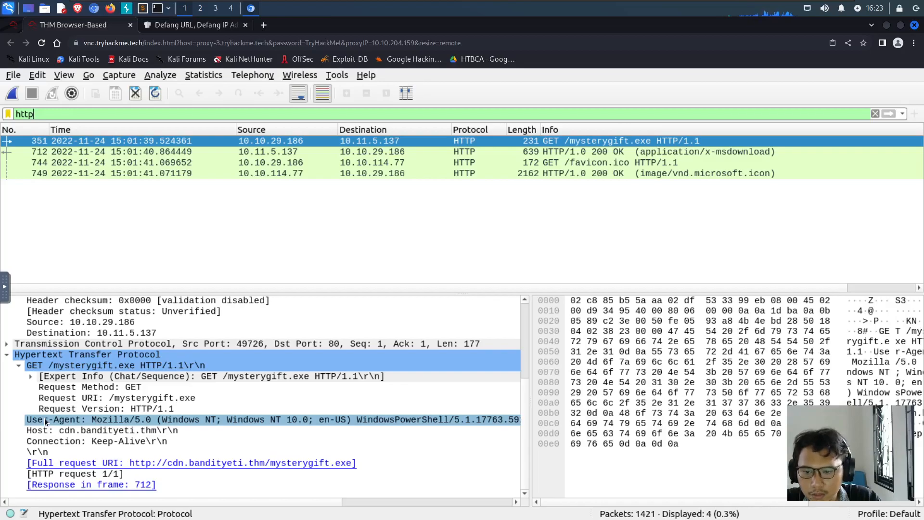
pyautogui.click(115, 421)
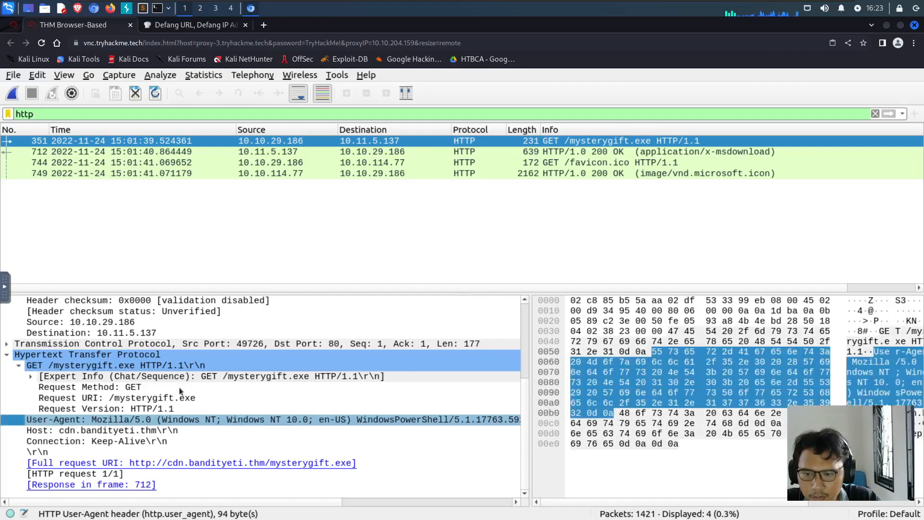
pyautogui.click(187, 153)
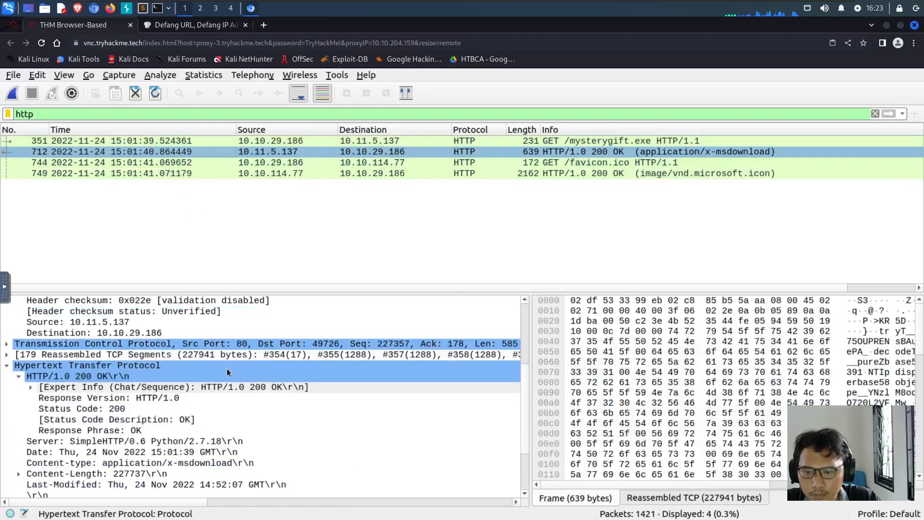
pyautogui.click(217, 144)
# Recheck on TryHackMe which file's download the user-agent question refers to
pyautogui.hotkey('alt', 'Tab')
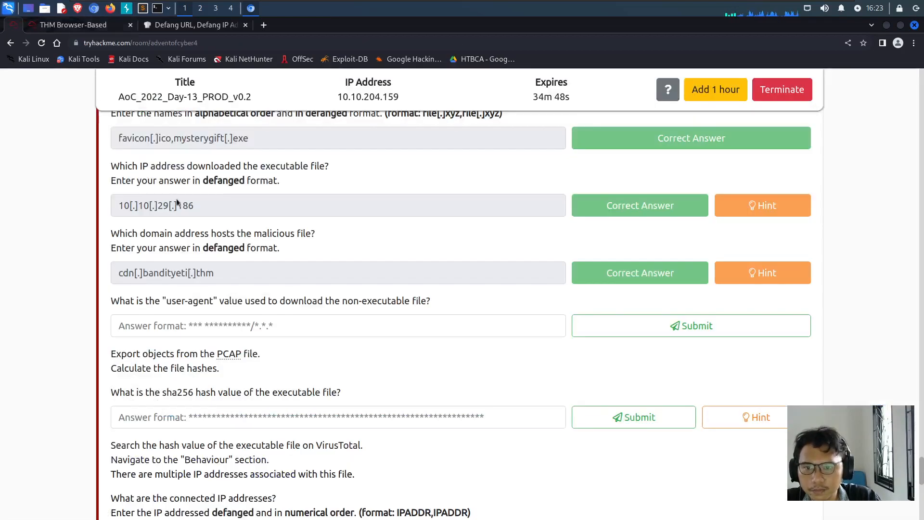
pyautogui.scroll(-1, 166, 185)
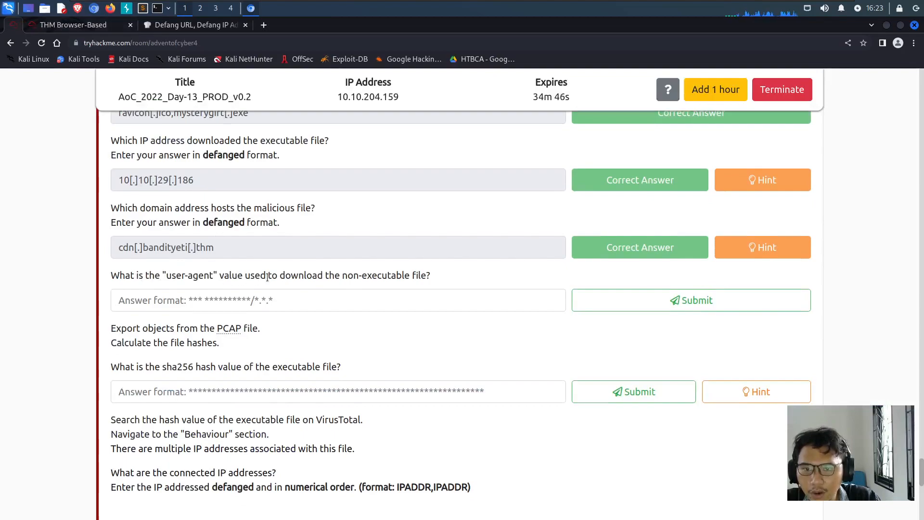
pyautogui.moveTo(219, 279); pyautogui.dragTo(448, 278)
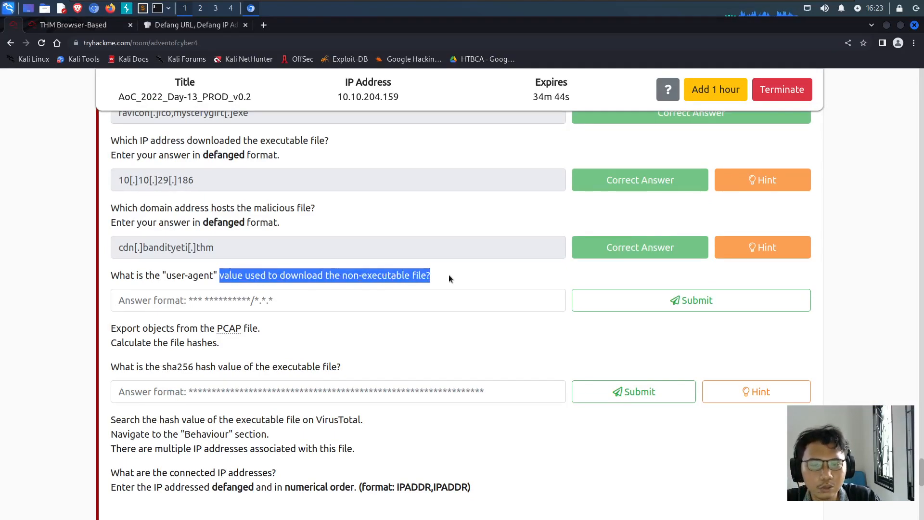
# List the http packets by packet number in Wireshark and review the mysterygift.exe request's HTTP headers again
pyautogui.click(104, 25)
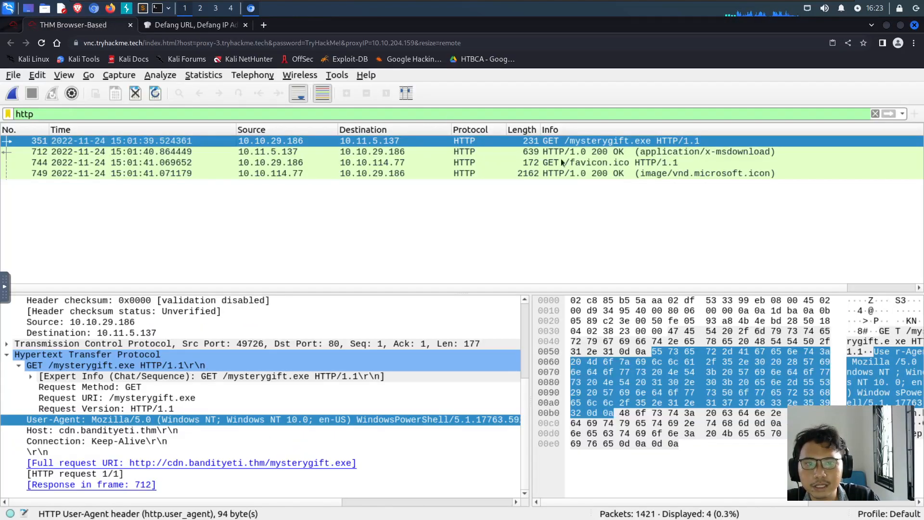
pyautogui.click(607, 151)
pyautogui.click(613, 130)
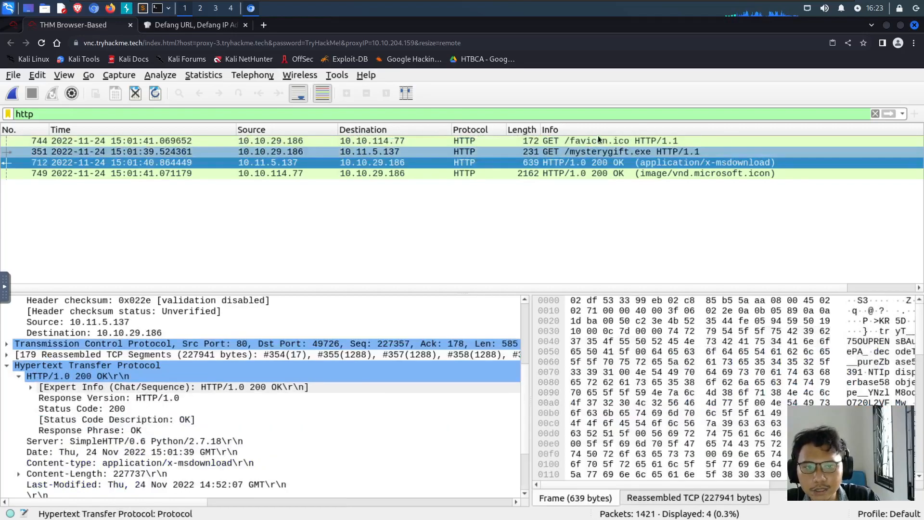
pyautogui.click(27, 125)
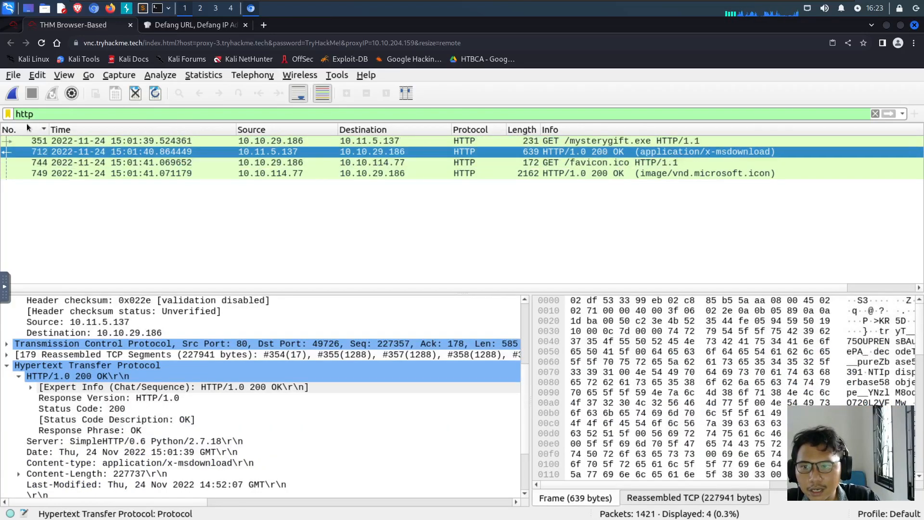
pyautogui.click(607, 144)
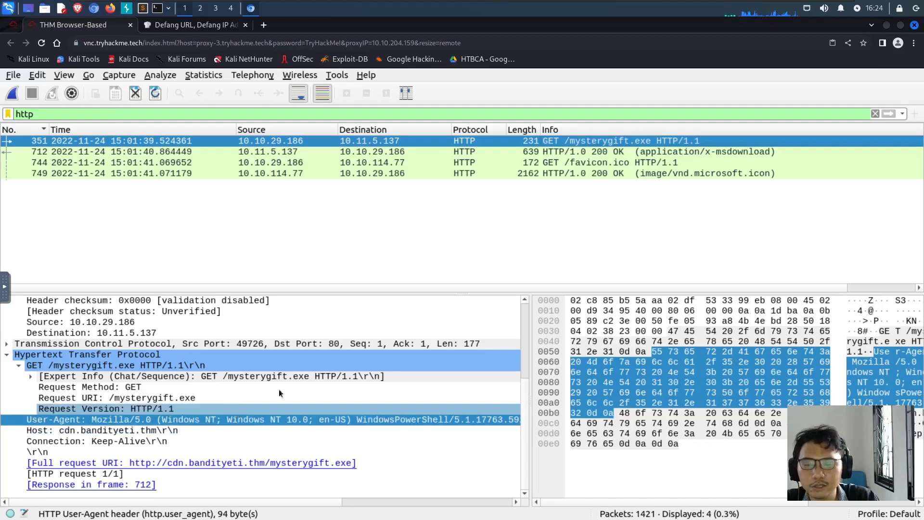
# Copy the user-agent value from the favicon.ico request's HTTP headers
pyautogui.click(457, 164)
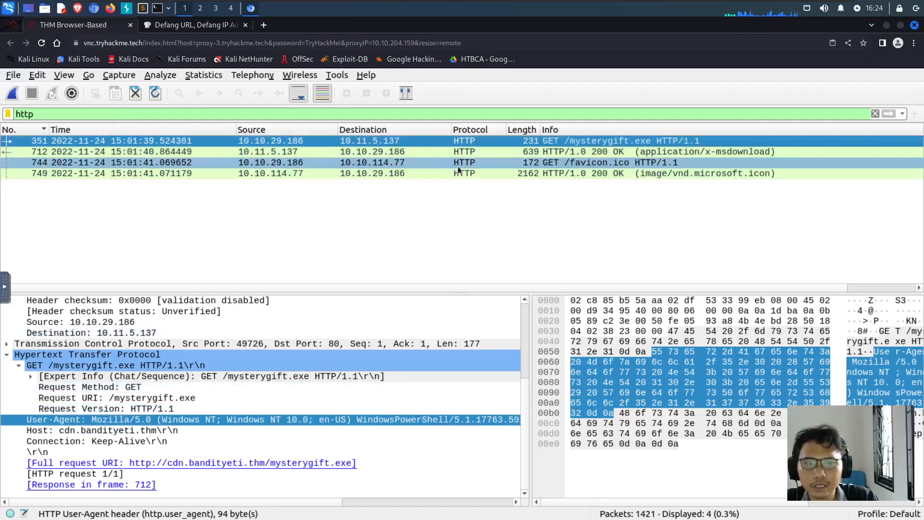
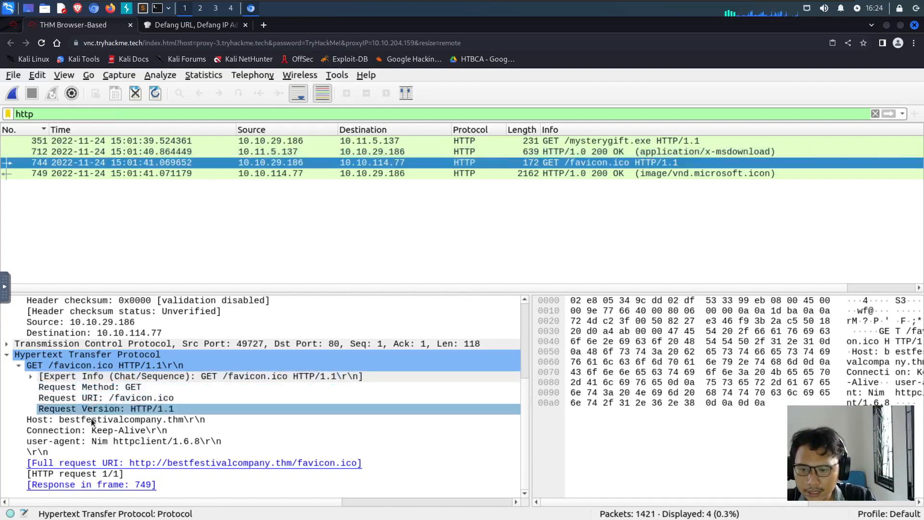
pyautogui.click(135, 444)
pyautogui.rightClick(142, 442)
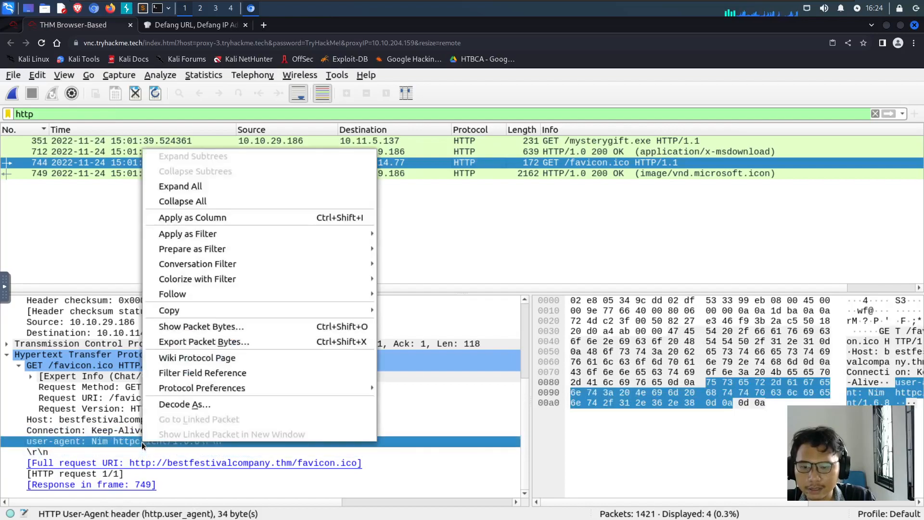
pyautogui.moveTo(234, 312)
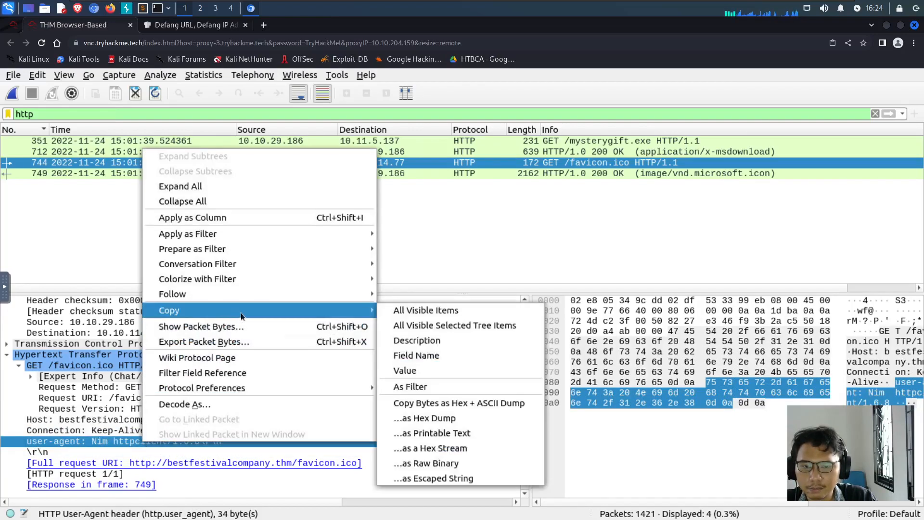
pyautogui.click(426, 371)
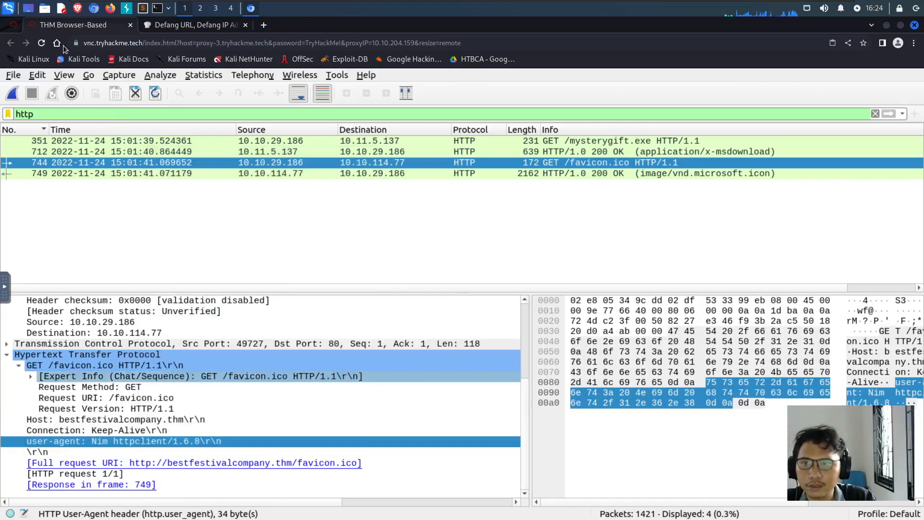
# Submit Nim httpclient/1.6.8 on TryHackMe as the user-agent used to download the non-executable file
pyautogui.click(14, 26)
pyautogui.click(395, 308)
pyautogui.hotkey('ctrl', 'v')
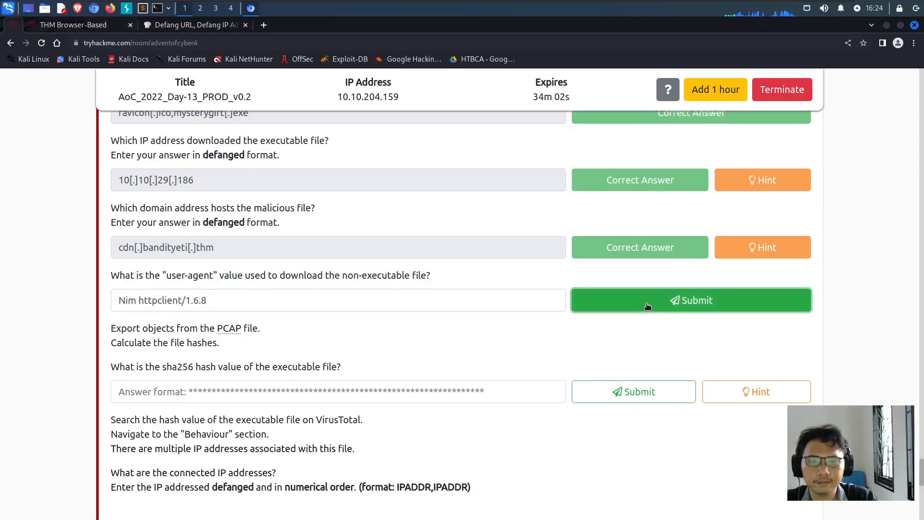
pyautogui.click(645, 300)
pyautogui.rightClick(431, 296)
pyautogui.click(365, 318)
pyautogui.scroll(-2, 364, 318)
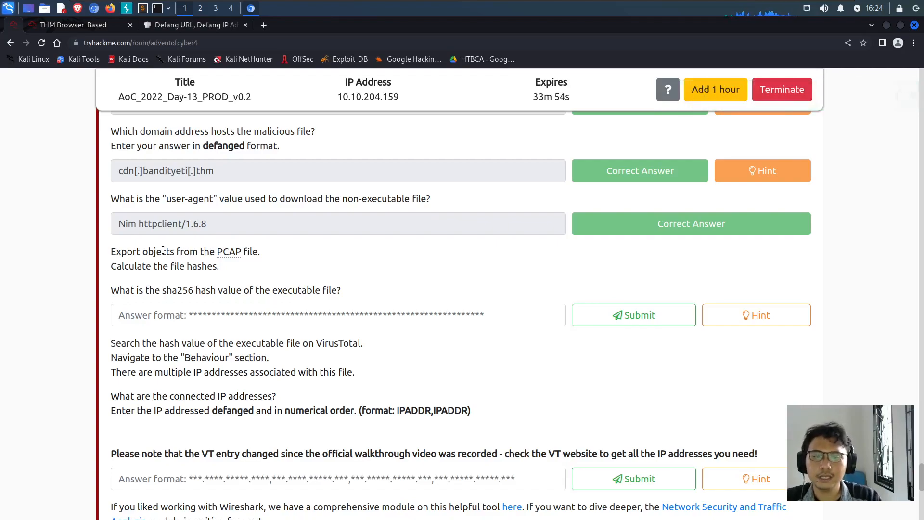
# Return to Wireshark and clear the http display filter to list all packets
pyautogui.click(78, 27)
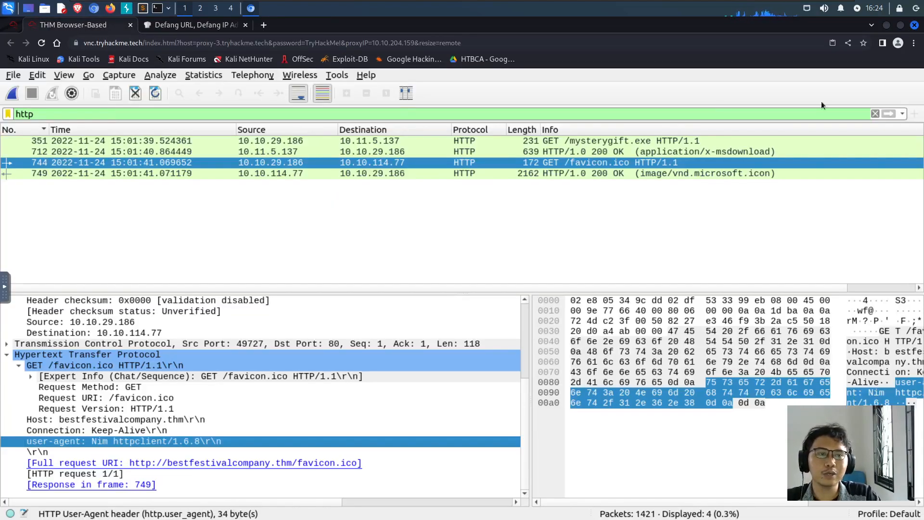
pyautogui.doubleClick(518, 114)
pyautogui.press('BackSpace')
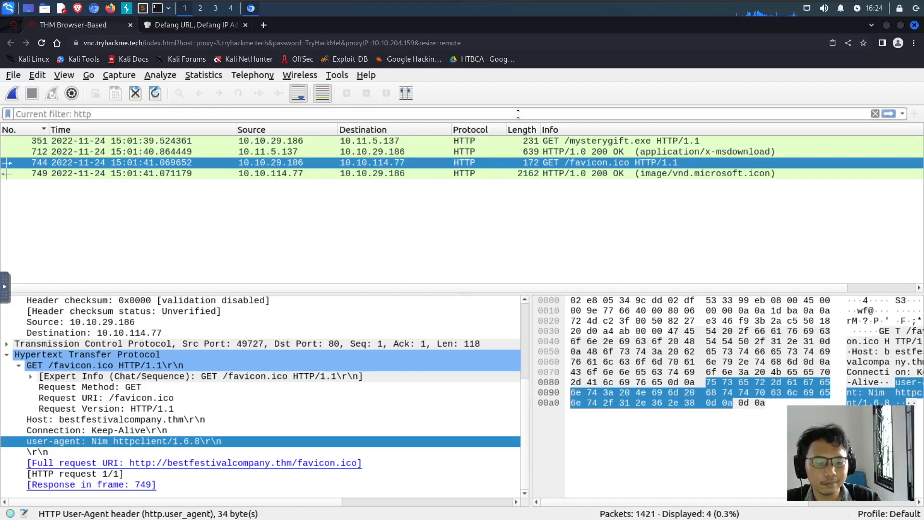
pyautogui.press('Return')
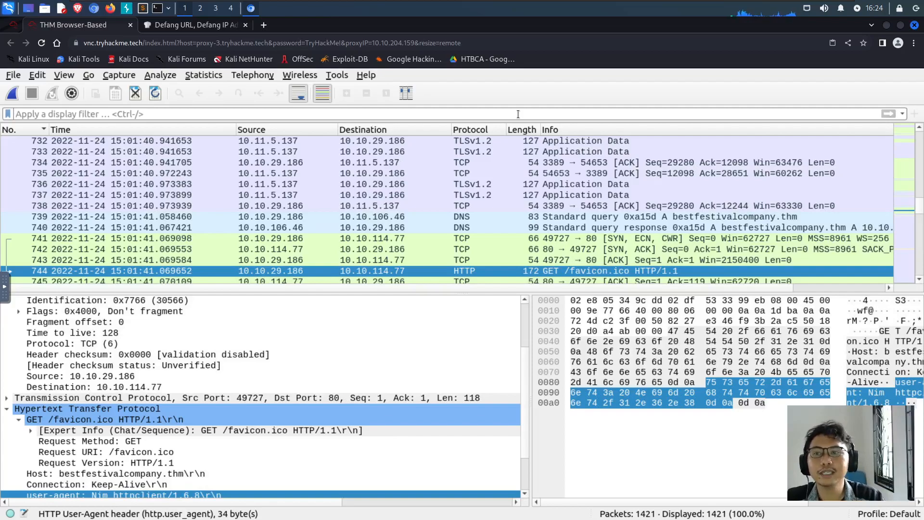
# Export mysterygift.exe from the capture's HTTP objects to the Desktop folder and close the object list
pyautogui.click(13, 76)
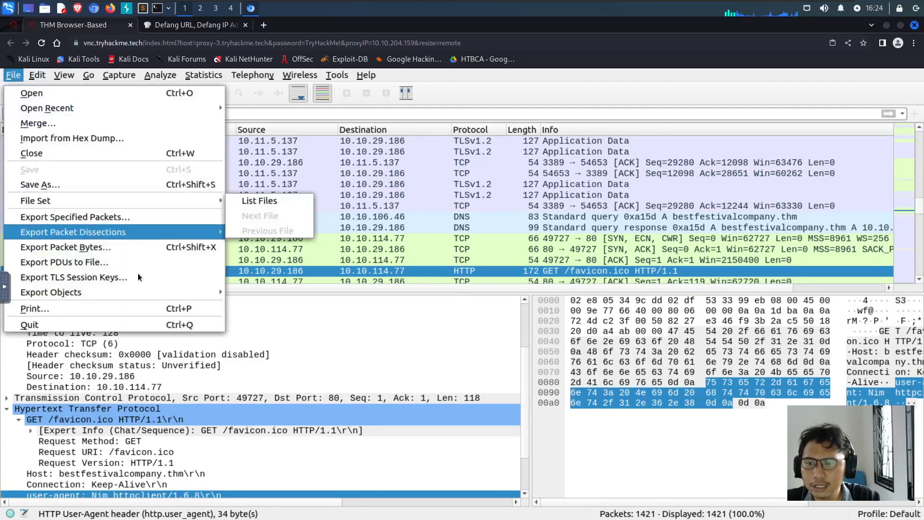
pyautogui.moveTo(144, 291)
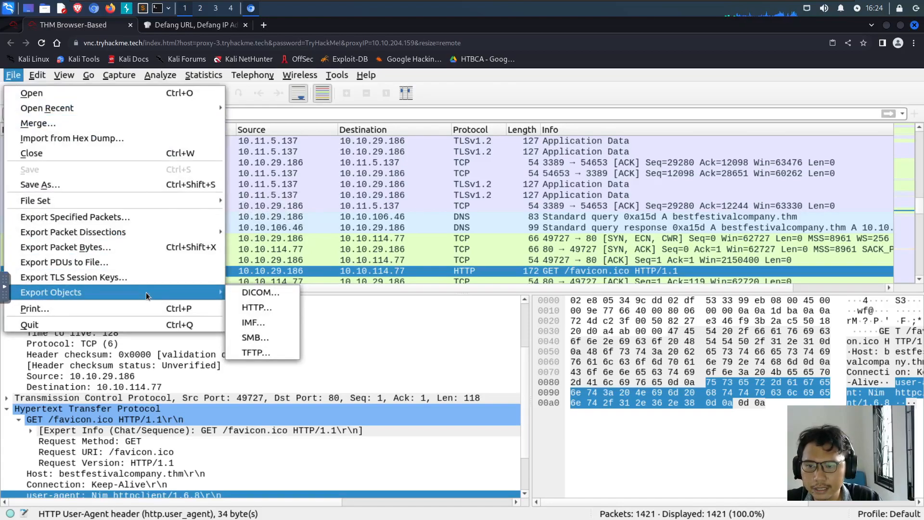
pyautogui.click(270, 307)
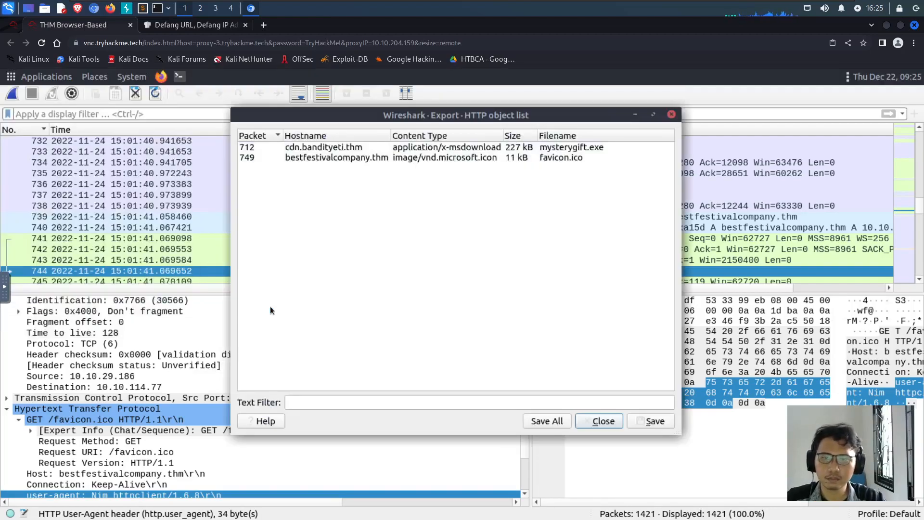
pyautogui.click(437, 148)
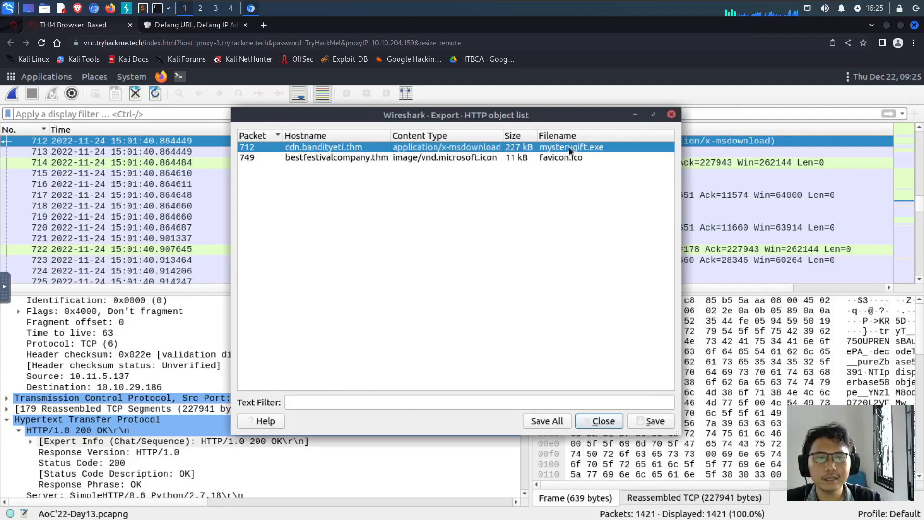
pyautogui.click(648, 422)
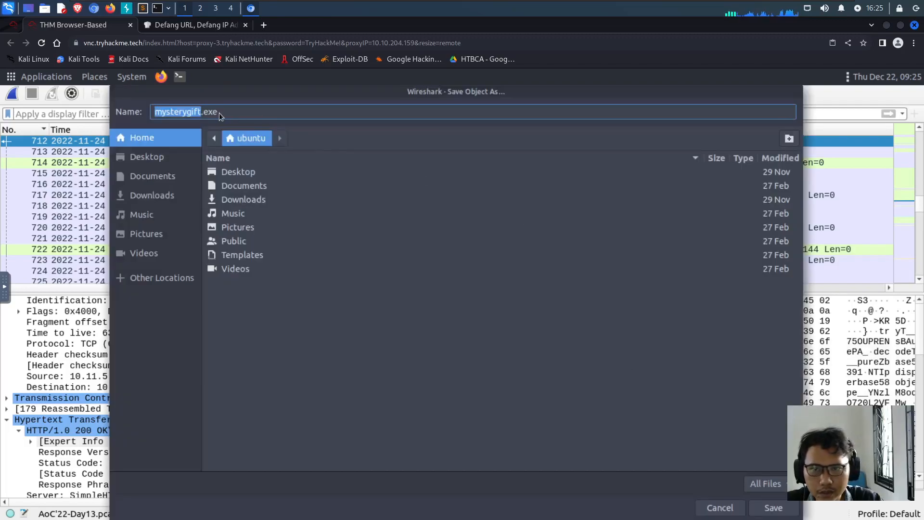
pyautogui.doubleClick(242, 177)
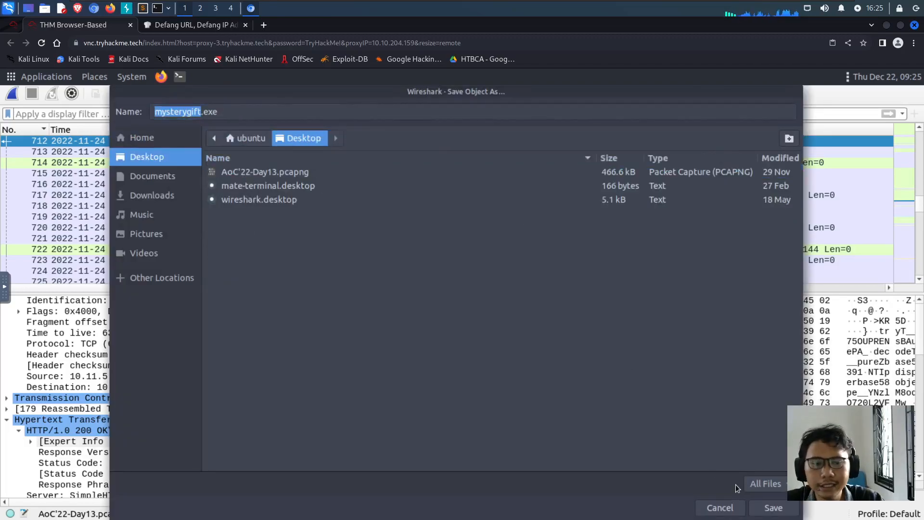
pyautogui.click(773, 508)
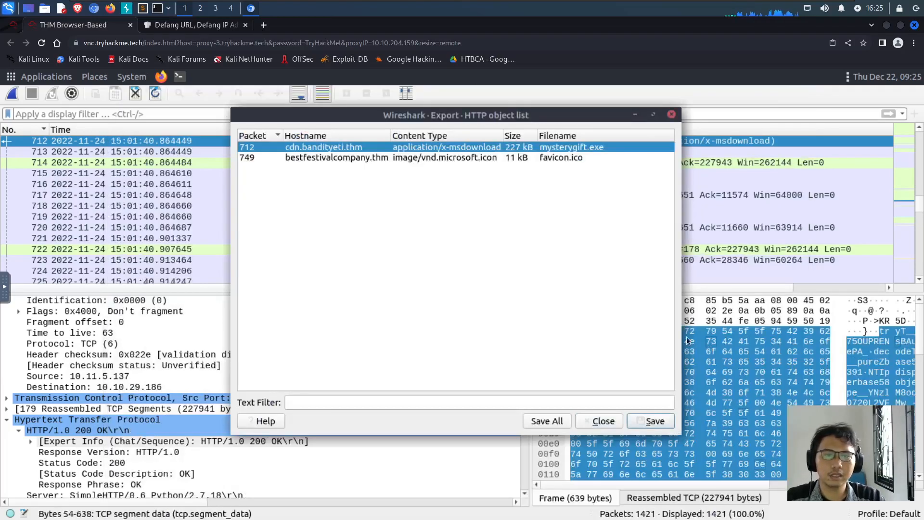
pyautogui.click(671, 114)
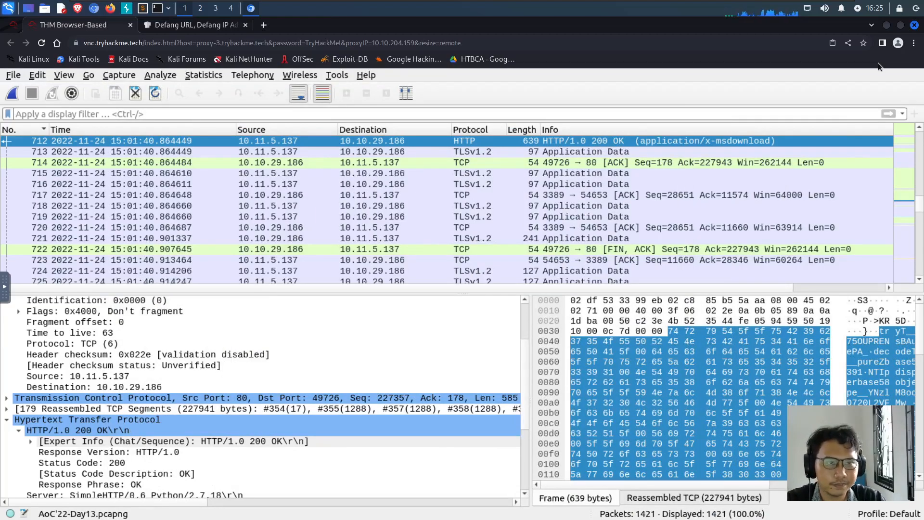
# Minimize Wireshark, check for the exported mysterygift.exe on the desktop and open a terminal in the Desktop folder
pyautogui.press('F11')
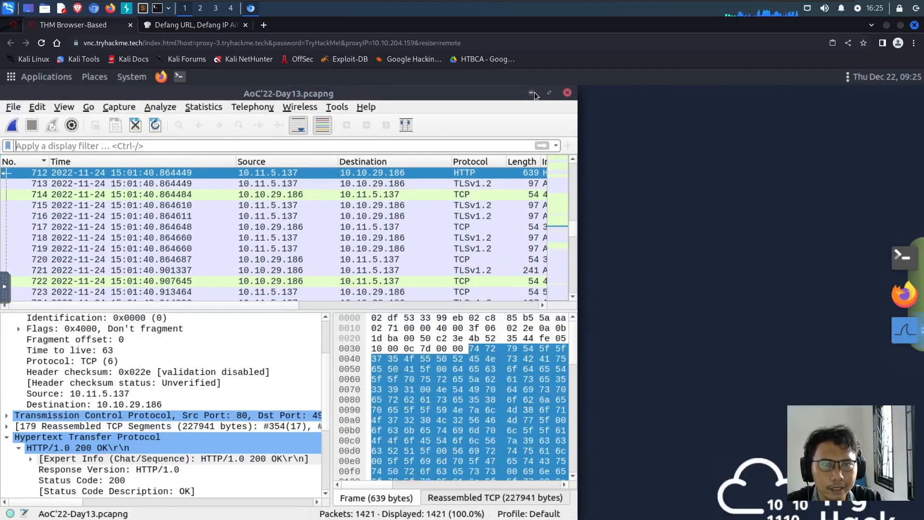
pyautogui.click(532, 93)
pyautogui.click(55, 381)
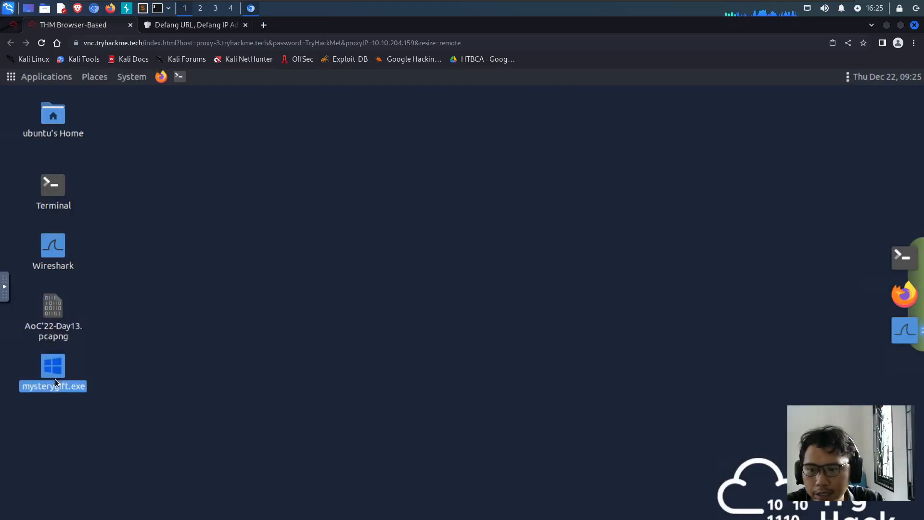
pyautogui.moveTo(112, 424); pyautogui.dragTo(30, 354)
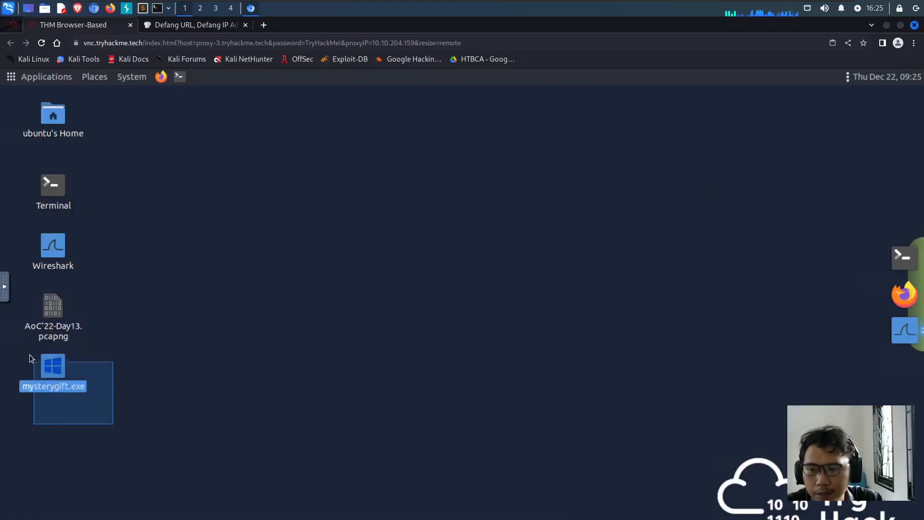
pyautogui.click(54, 309)
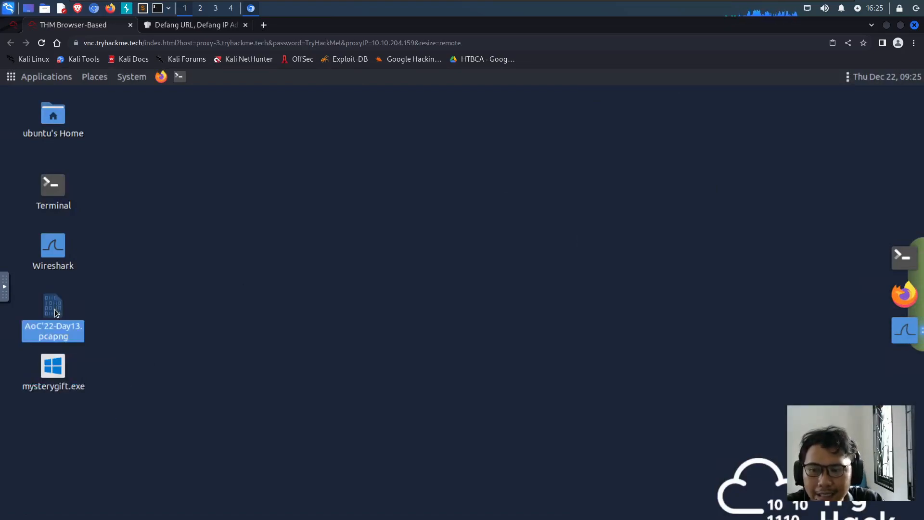
pyautogui.rightClick(258, 322)
pyautogui.click(342, 401)
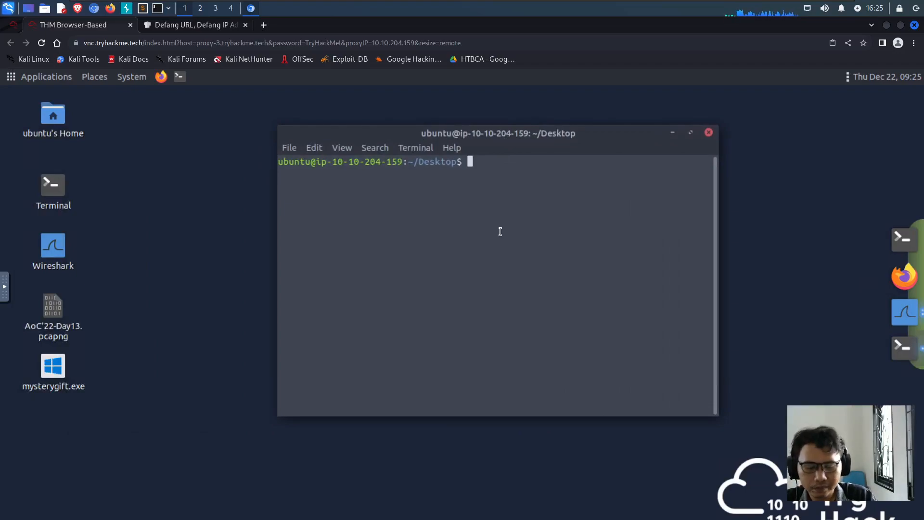
# Calculate the executable's SHA-256 hash with the command sha256sum mysterygift.exe
pyautogui.write('sha256')
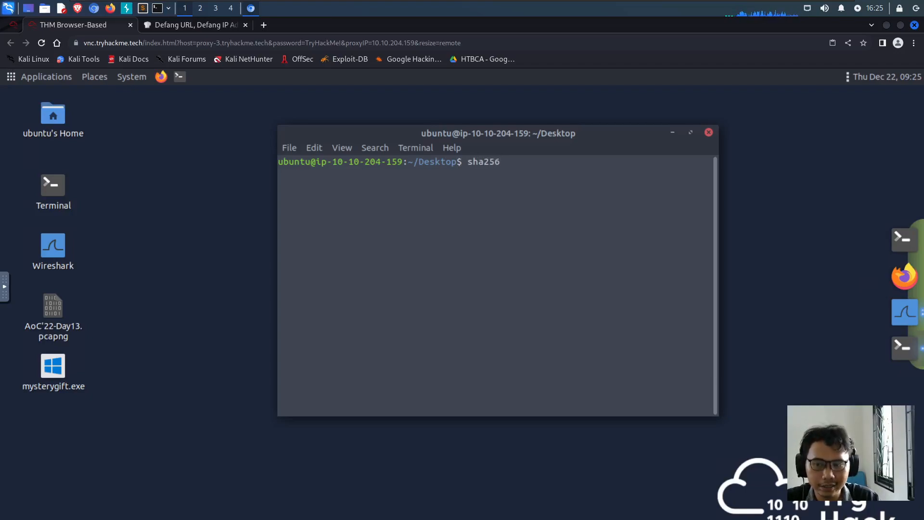
pyautogui.write(' m')
pyautogui.press('Tab')
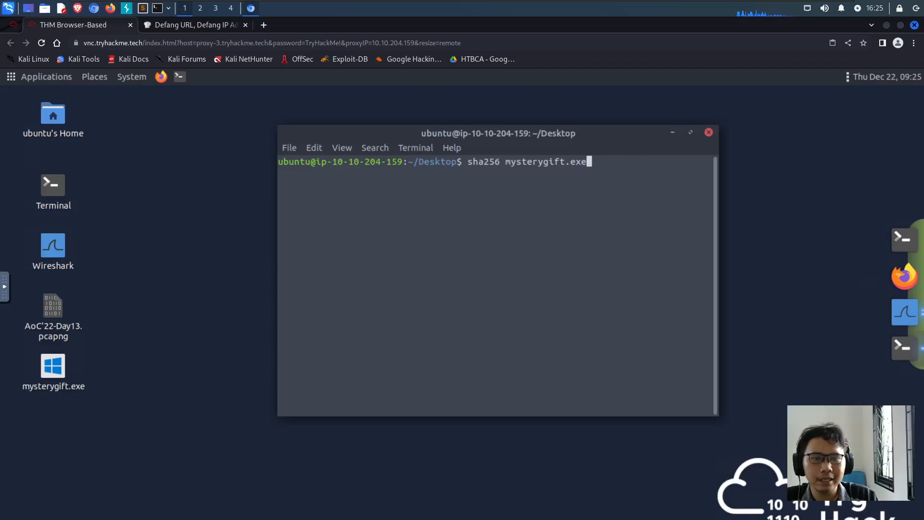
pyautogui.press('Left')
pyautogui.press('Left')
pyautogui.press('Left')
pyautogui.press('Left')
pyautogui.press('Left')
pyautogui.press('Left')
pyautogui.press('Left')
pyautogui.press('Left')
pyautogui.press('Left')
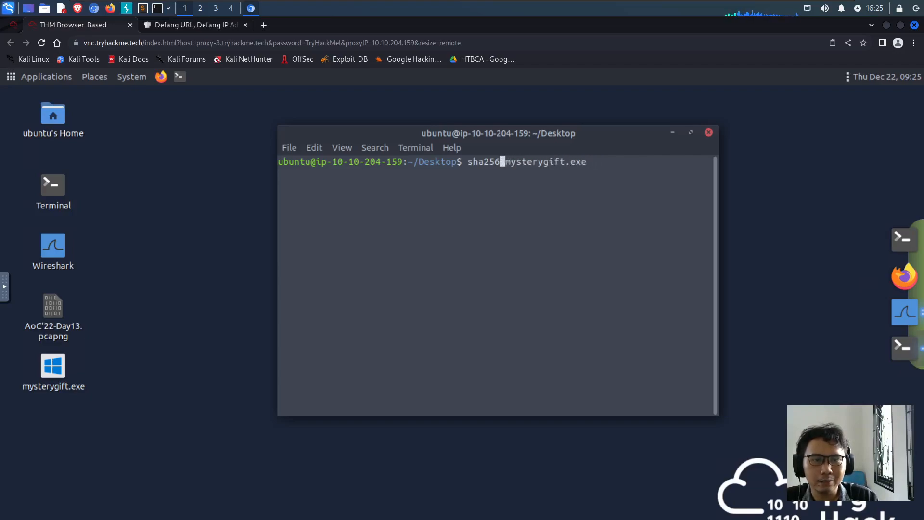
pyautogui.write('sum')
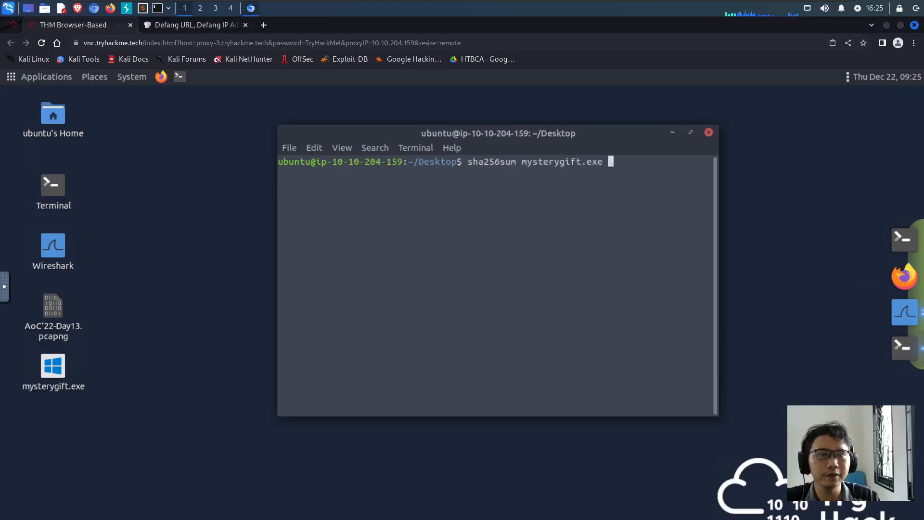
pyautogui.press('Return')
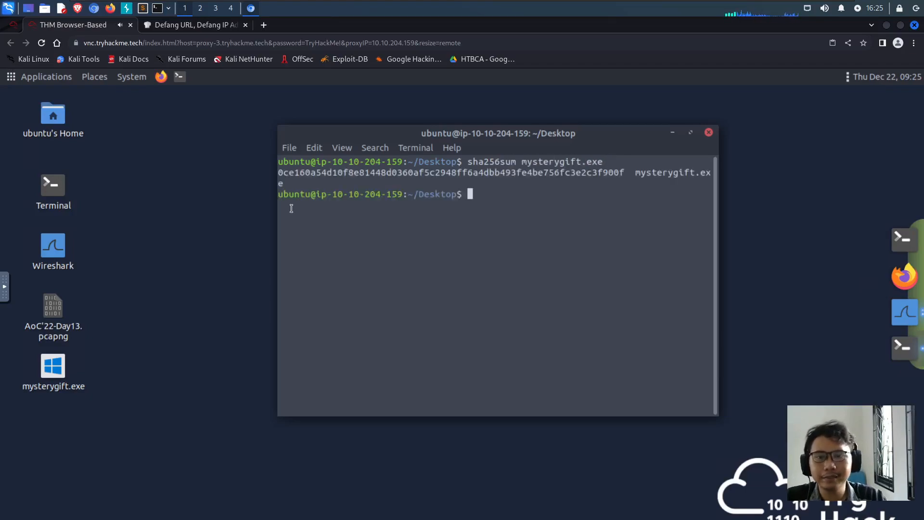
# Copy the mysterygift.exe hash from the terminal and submit it as the sha256 answer on TryHackMe
pyautogui.moveTo(280, 171); pyautogui.dragTo(624, 171)
pyautogui.rightClick(619, 172)
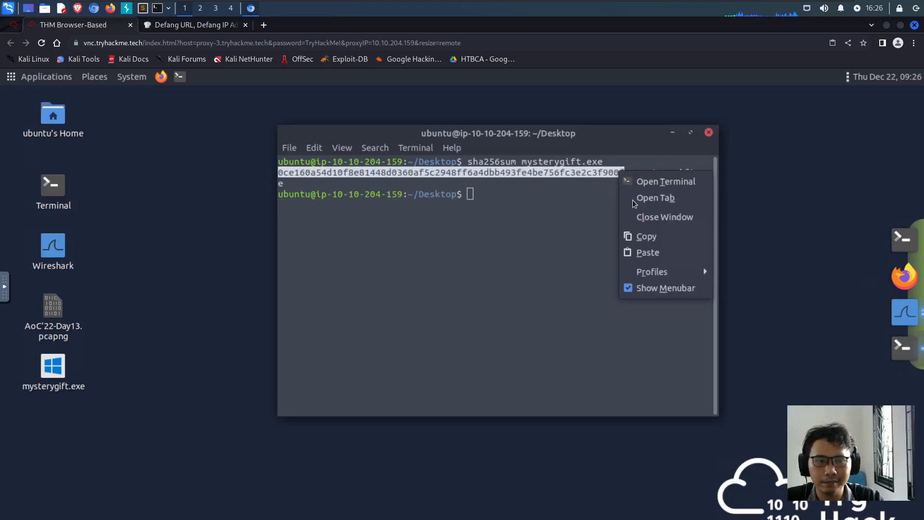
pyautogui.click(645, 236)
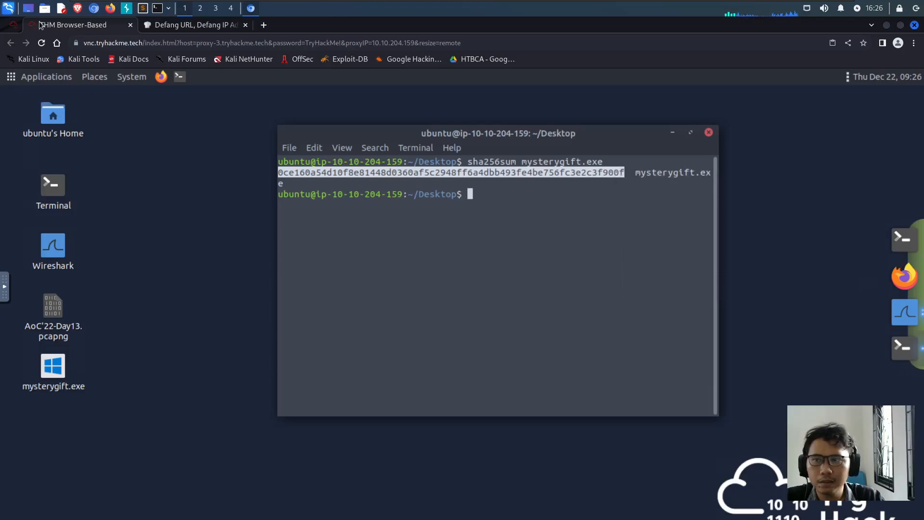
pyautogui.click(13, 25)
pyautogui.click(262, 316)
pyautogui.hotkey('ctrl', 'v')
pyautogui.click(619, 313)
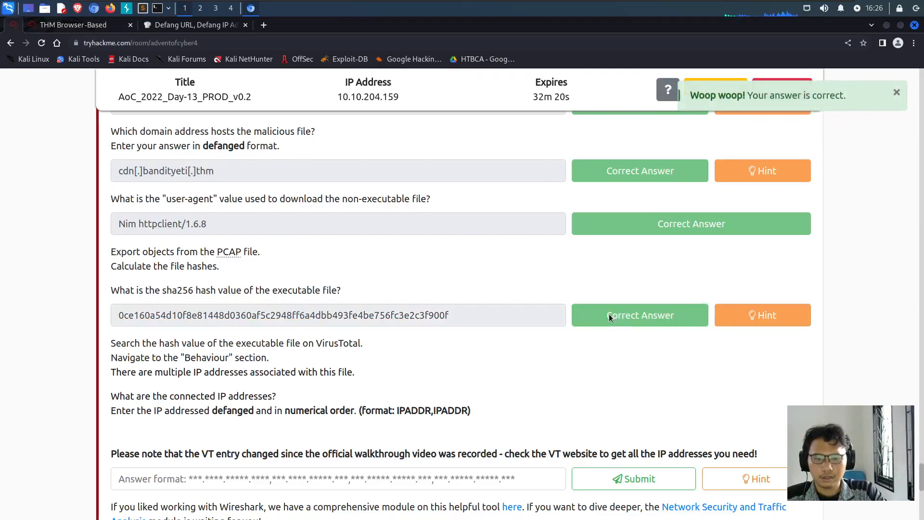
# Read the final question's instructions on searching the hash on VirusTotal and finding the connected IP addresses
pyautogui.scroll(-1, 416, 372)
pyautogui.scroll(-3, 414, 357)
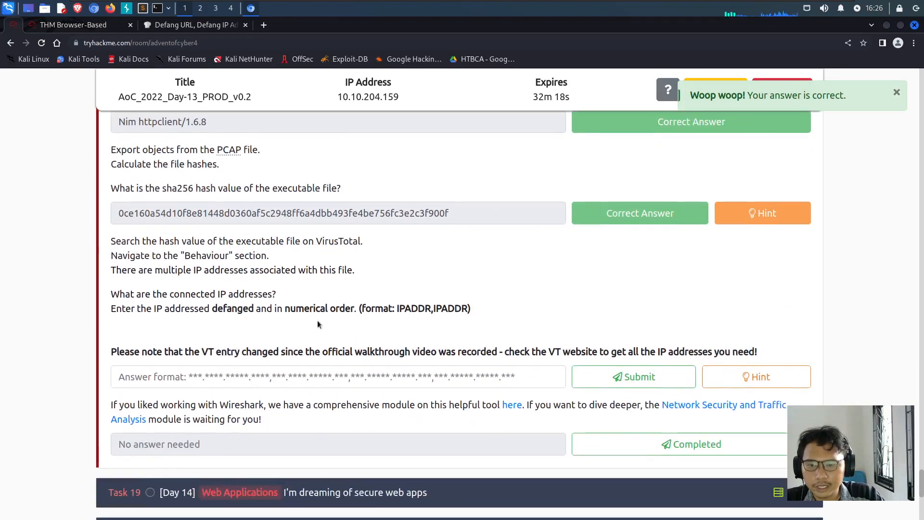
pyautogui.scroll(-1, 205, 274)
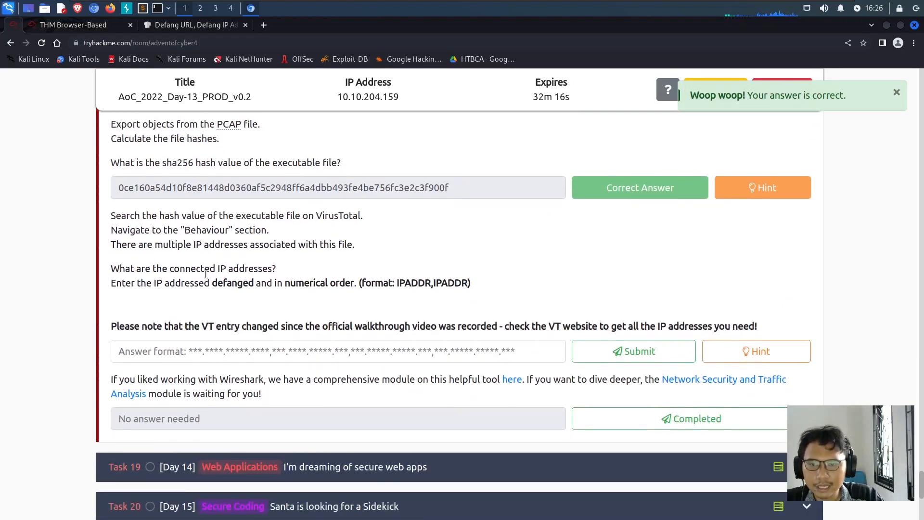
pyautogui.moveTo(296, 210); pyautogui.dragTo(322, 216)
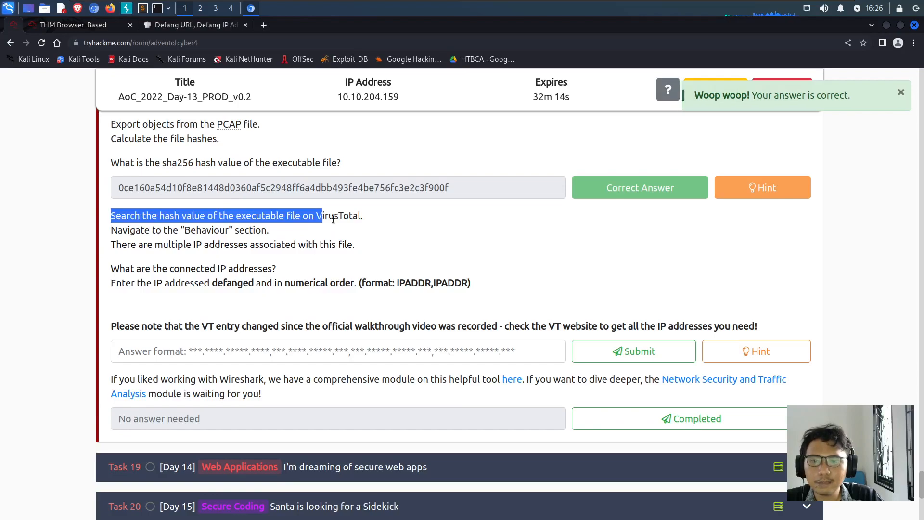
pyautogui.click(332, 216)
pyautogui.moveTo(221, 217); pyautogui.dragTo(343, 231)
pyautogui.click(343, 231)
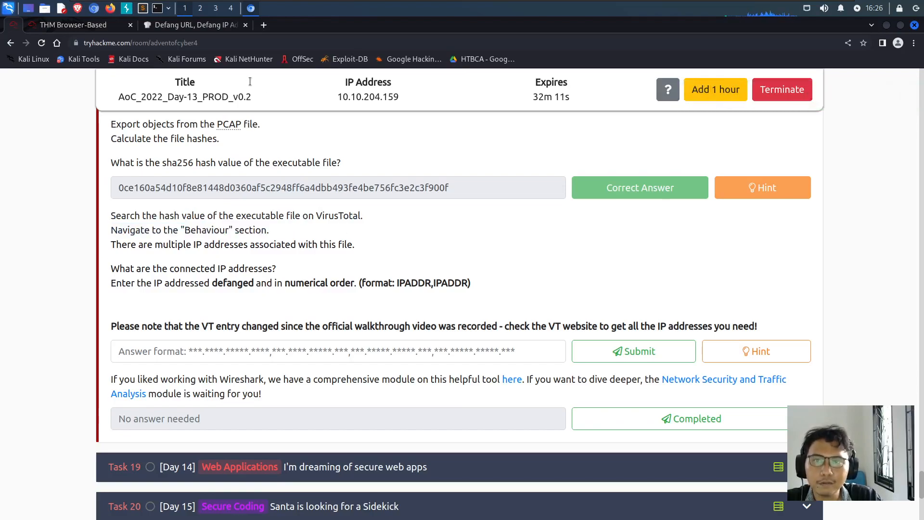
# Open virustotal.com in a new browser tab beside the TryHackMe tab and search for the copied SHA-256 hash of mysterygift.exe
pyautogui.click(265, 25)
pyautogui.write('virustotal.com')
pyautogui.press('Return')
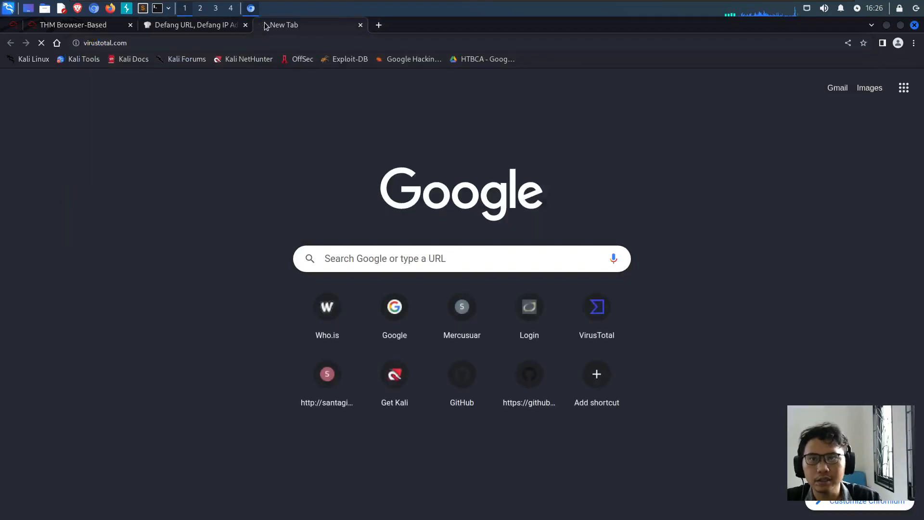
pyautogui.moveTo(287, 26); pyautogui.dragTo(180, 28)
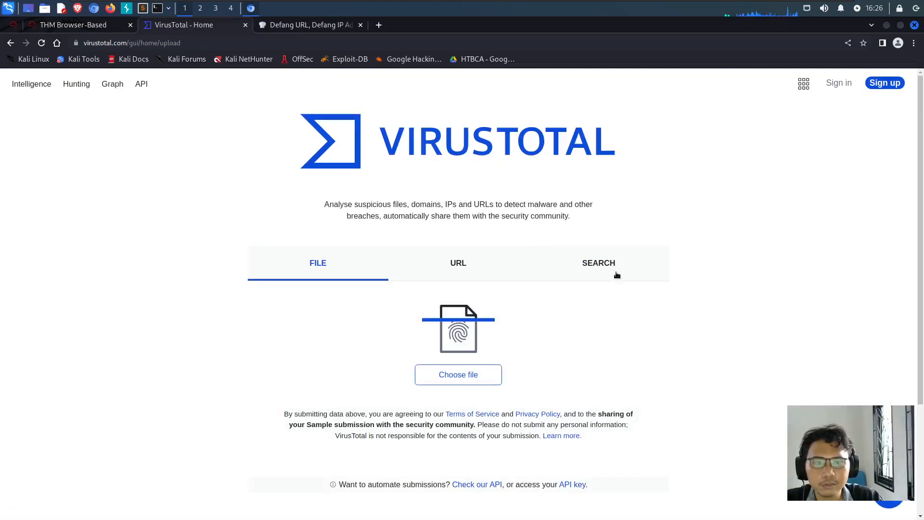
pyautogui.click(607, 266)
pyautogui.hotkey('ctrl', 'v')
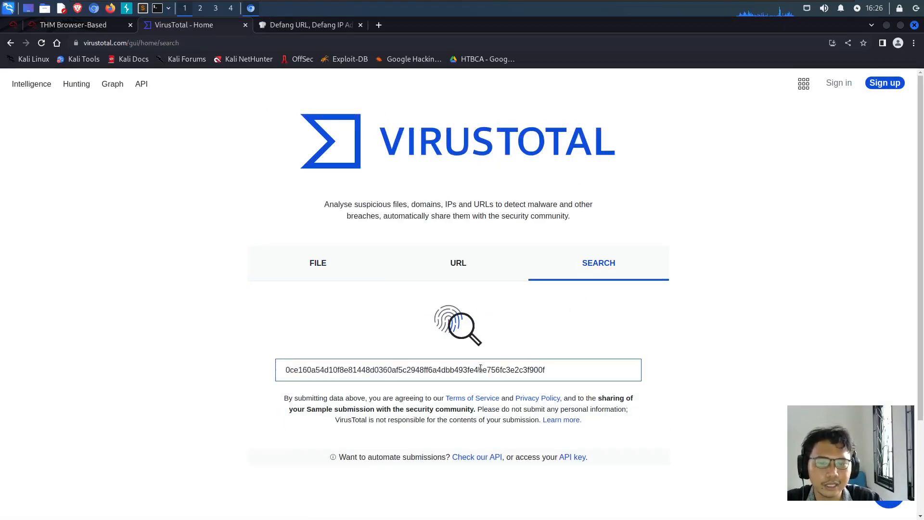
pyautogui.press('Return')
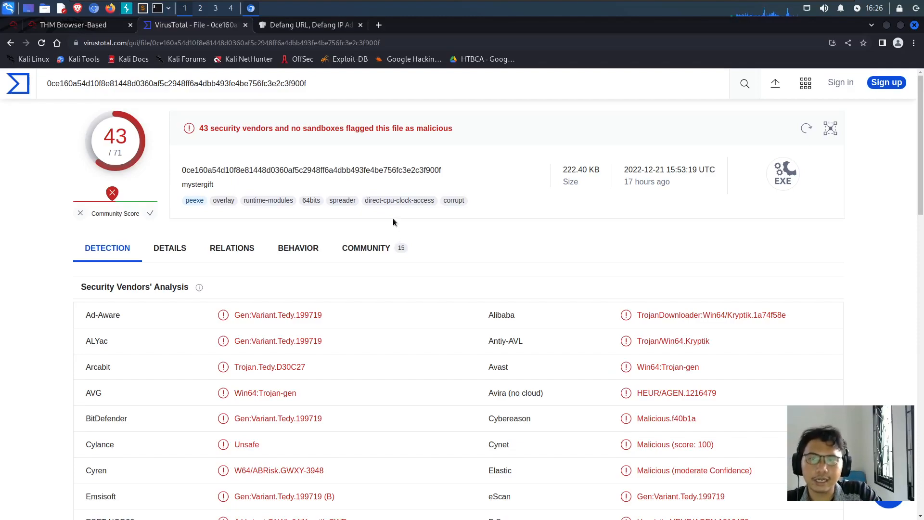
# Review the security vendors' detections for the file and its Details report, including basic properties, sections, imports and overlay
pyautogui.scroll(-8, 391, 220)
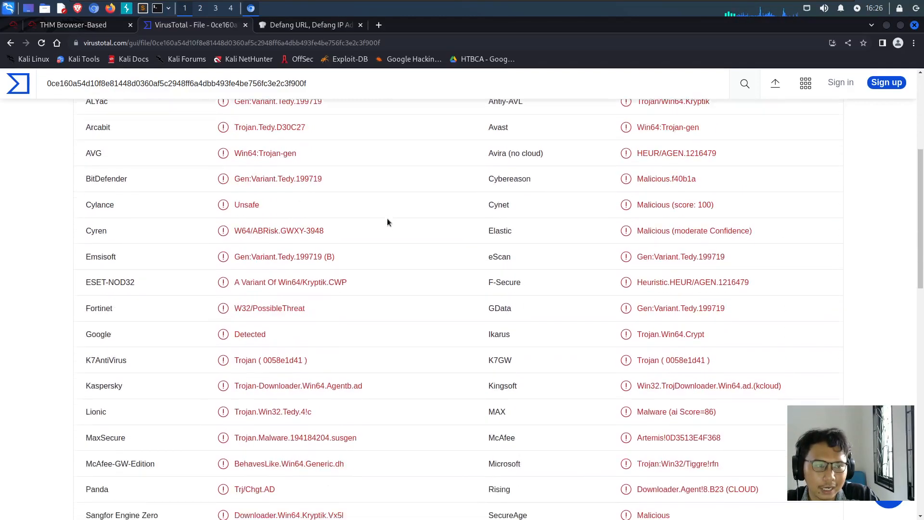
pyautogui.scroll(-7, 388, 219)
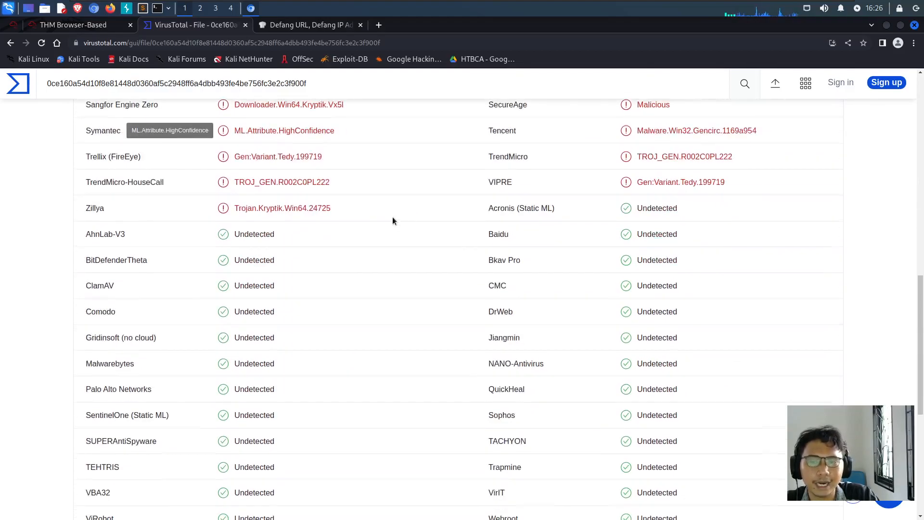
pyautogui.scroll(15, 392, 220)
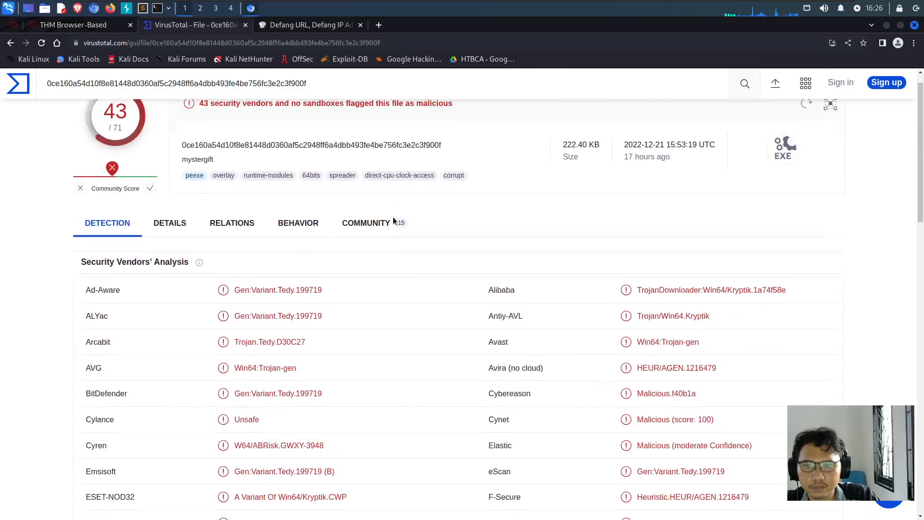
pyautogui.click(173, 250)
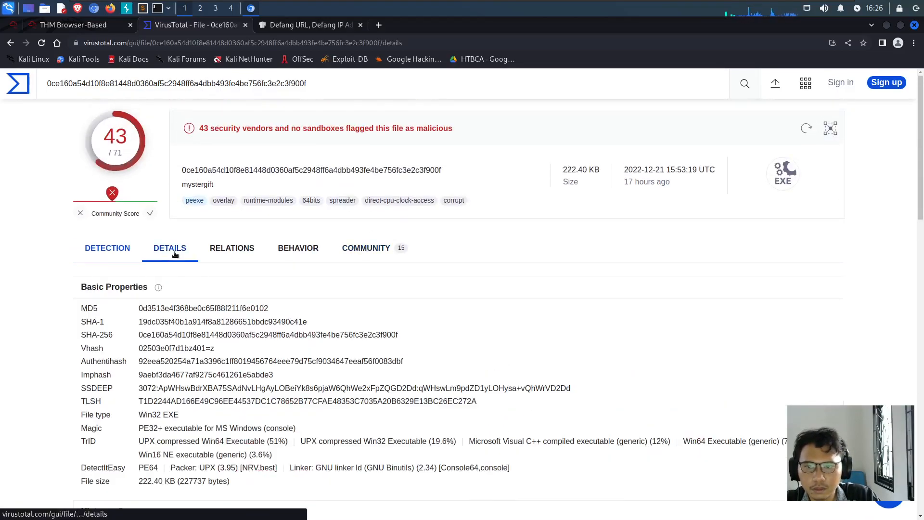
pyautogui.scroll(-2, 258, 267)
pyautogui.rightClick(260, 268)
pyautogui.click(218, 271)
pyautogui.scroll(-5, 219, 268)
pyautogui.scroll(-8, 222, 264)
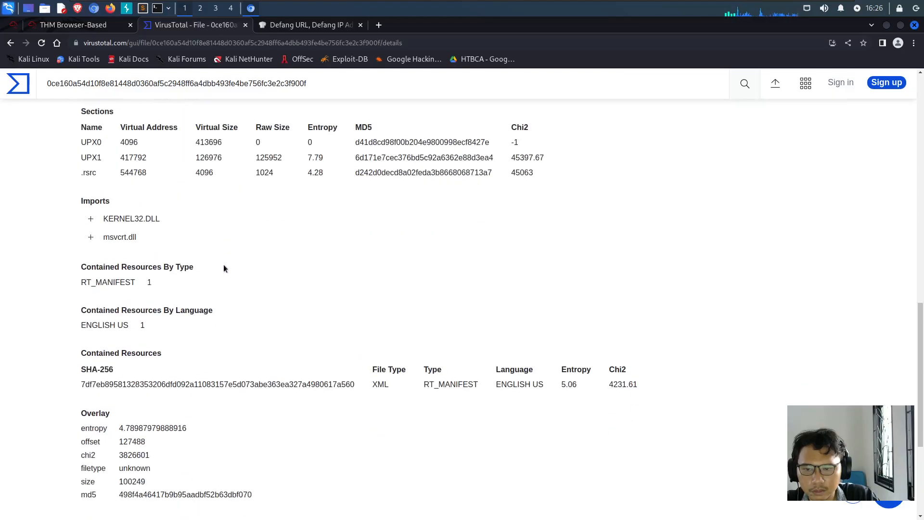
pyautogui.scroll(-3, 224, 268)
pyautogui.scroll(7, 227, 267)
pyautogui.scroll(14, 230, 265)
# Read the Community votes and comments on the file, including the YARA signature matches
pyautogui.click(390, 249)
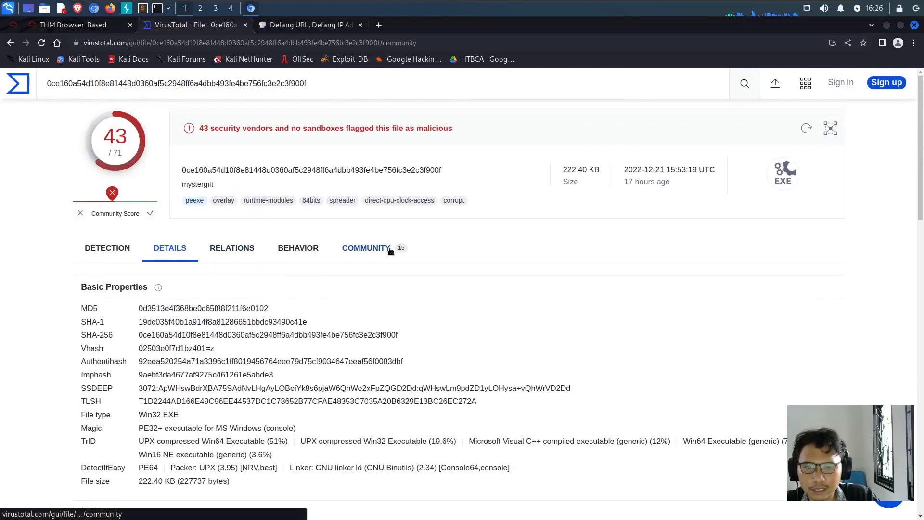
pyautogui.scroll(-4, 356, 305)
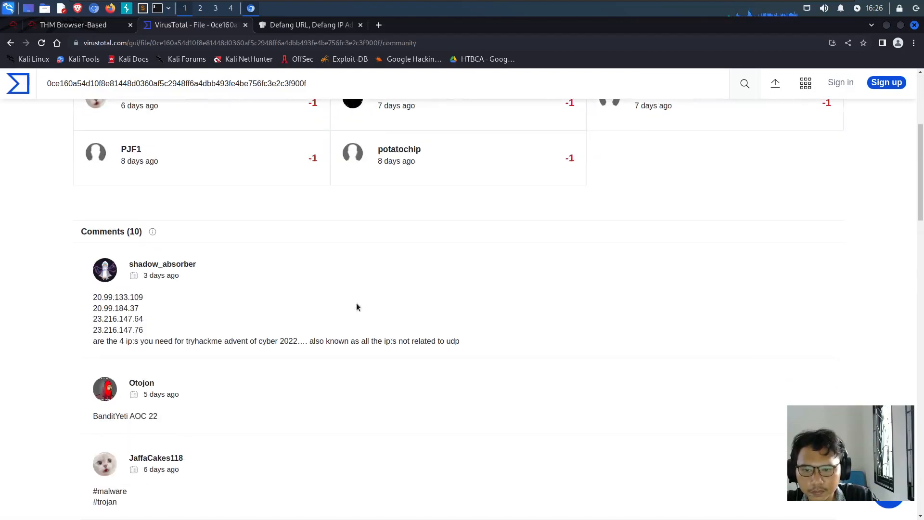
pyautogui.scroll(-6, 354, 304)
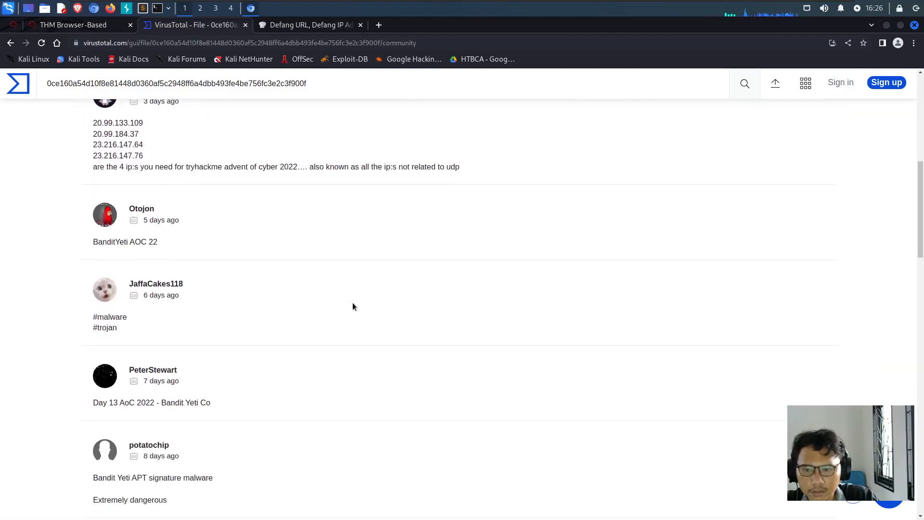
pyautogui.scroll(-4, 350, 303)
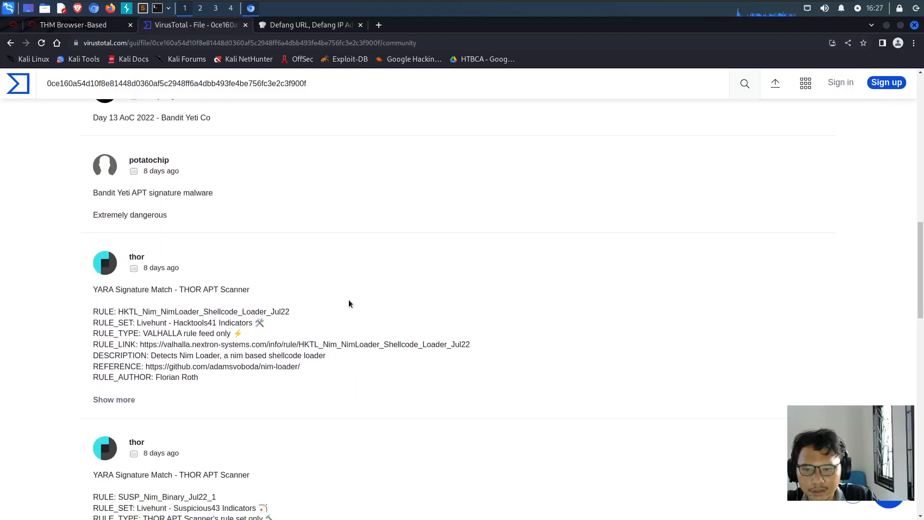
pyautogui.scroll(-1, 348, 303)
pyautogui.moveTo(220, 274); pyautogui.dragTo(234, 272)
pyautogui.moveTo(147, 282); pyautogui.dragTo(216, 282)
pyautogui.scroll(-1, 217, 284)
pyautogui.scroll(-2, 216, 284)
pyautogui.scroll(-1, 216, 284)
pyautogui.scroll(-8, 216, 284)
pyautogui.scroll(-3, 216, 283)
pyautogui.scroll(14, 219, 283)
pyautogui.scroll(15, 219, 277)
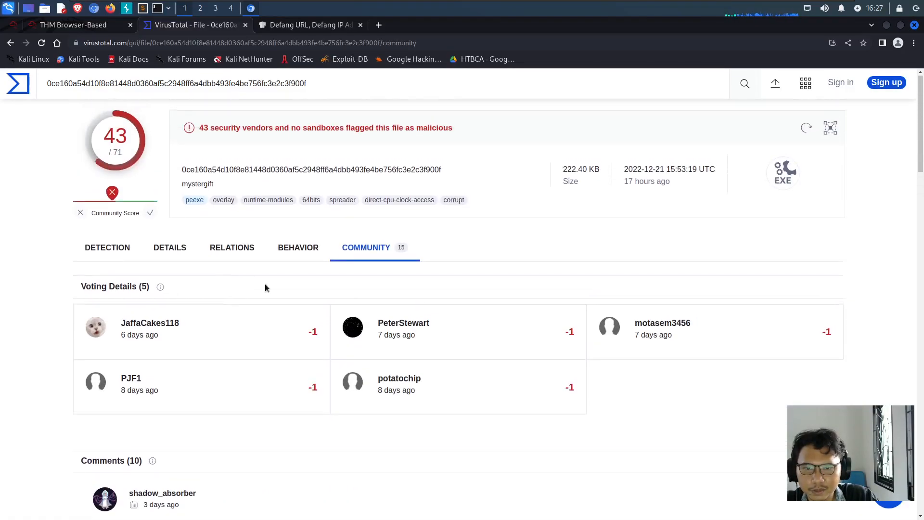
# Examine the file's Behavior report, from the sandbox reports and MITRE techniques to network communication, file, registry and process actions
pyautogui.click(297, 247)
pyautogui.scroll(-3, 357, 297)
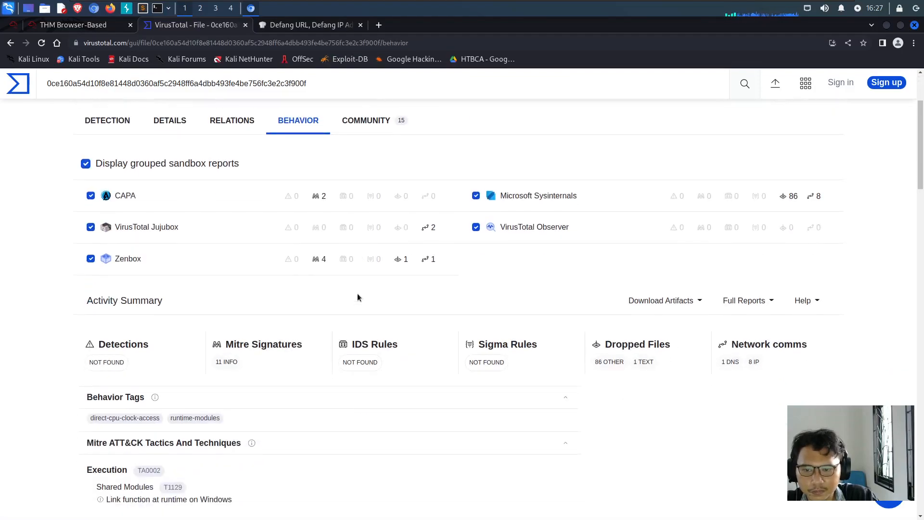
pyautogui.scroll(-3, 358, 297)
pyautogui.scroll(-9, 358, 296)
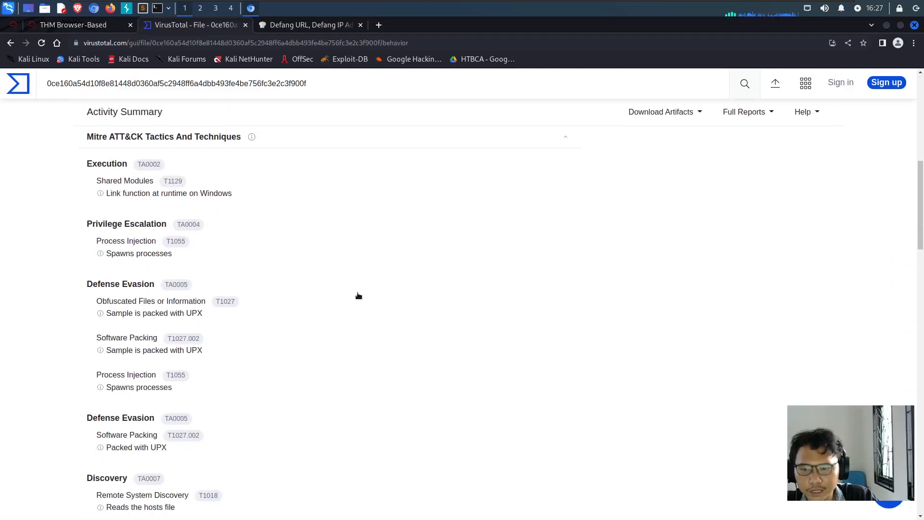
pyautogui.scroll(-10, 357, 295)
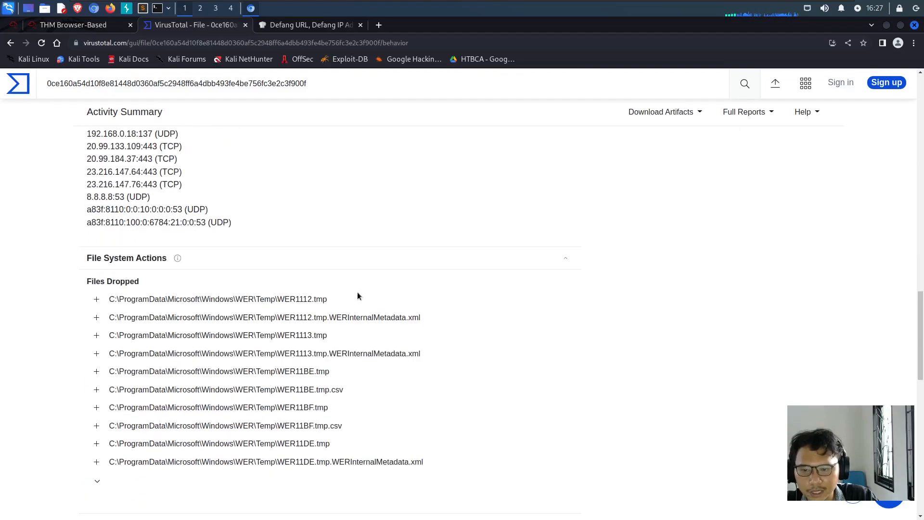
pyautogui.scroll(-7, 356, 294)
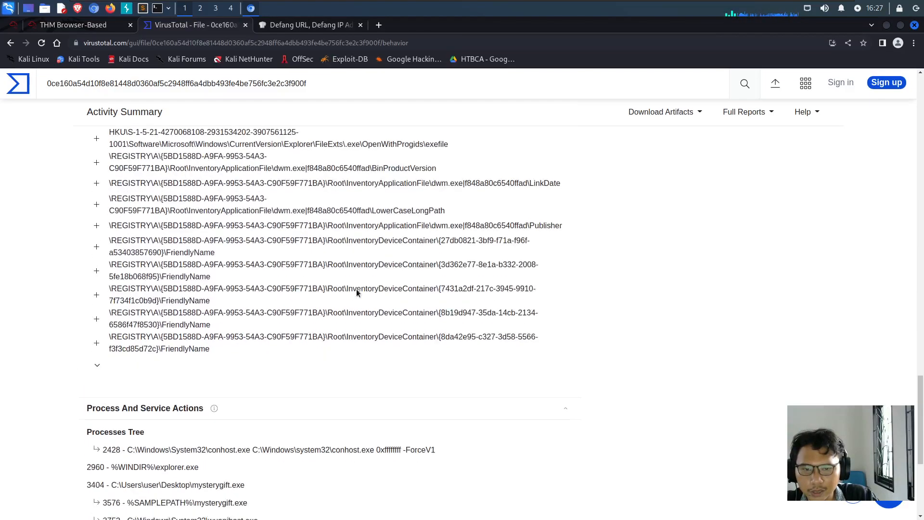
pyautogui.scroll(15, 356, 293)
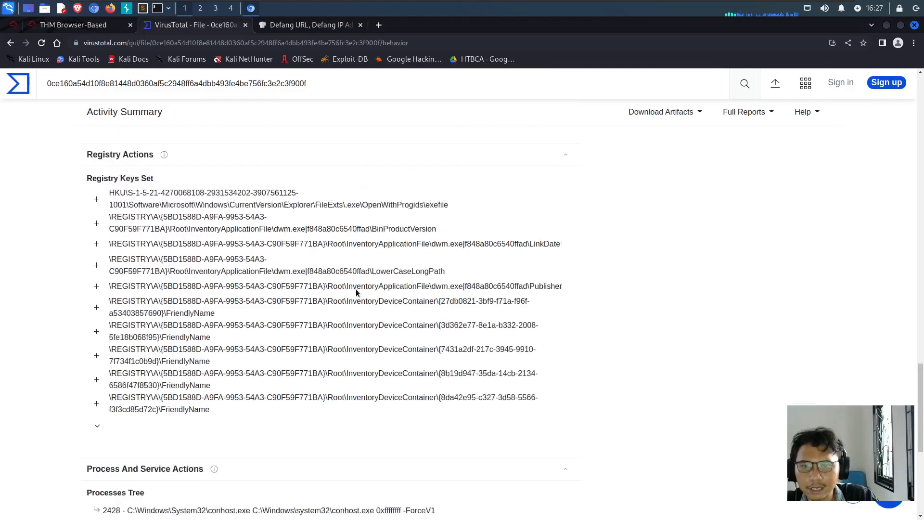
pyautogui.scroll(15, 359, 273)
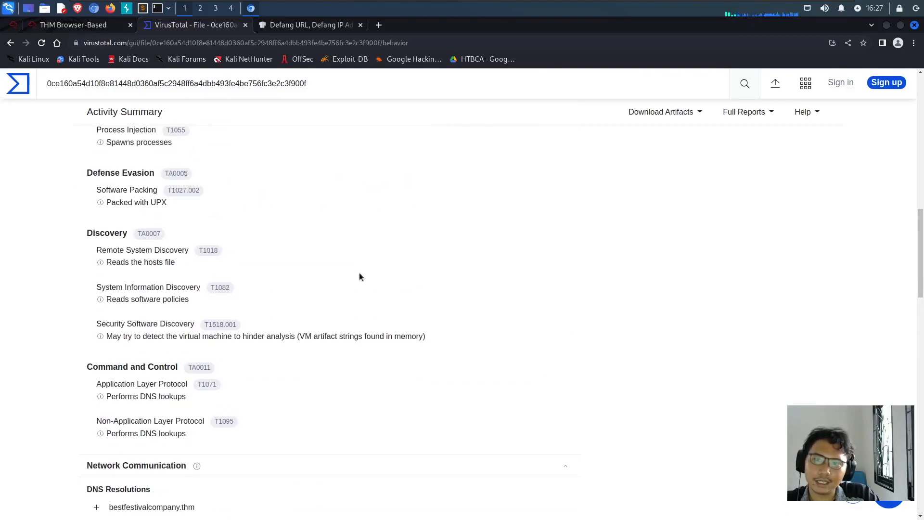
pyautogui.scroll(3, 359, 277)
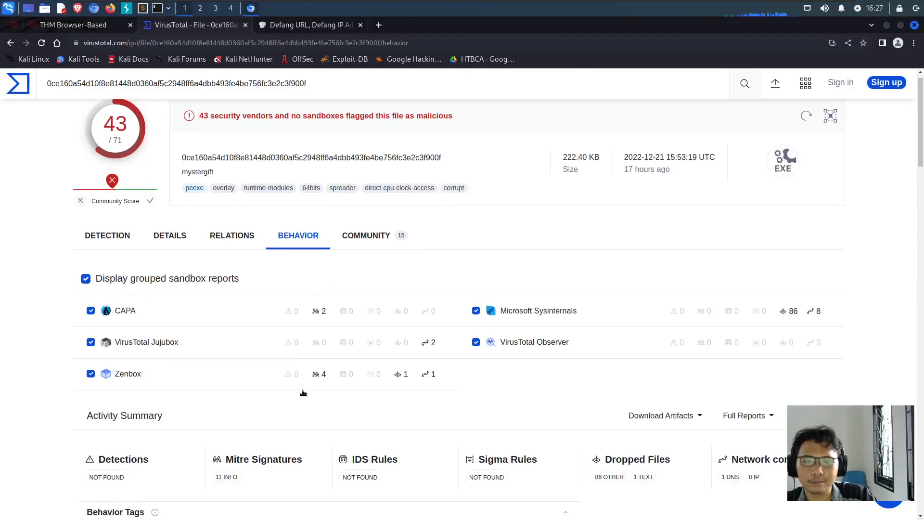
# Check the contacted IP addresses in the file's Relations report and glance at its Details report again
pyautogui.click(232, 235)
pyautogui.click(169, 248)
pyautogui.click(231, 248)
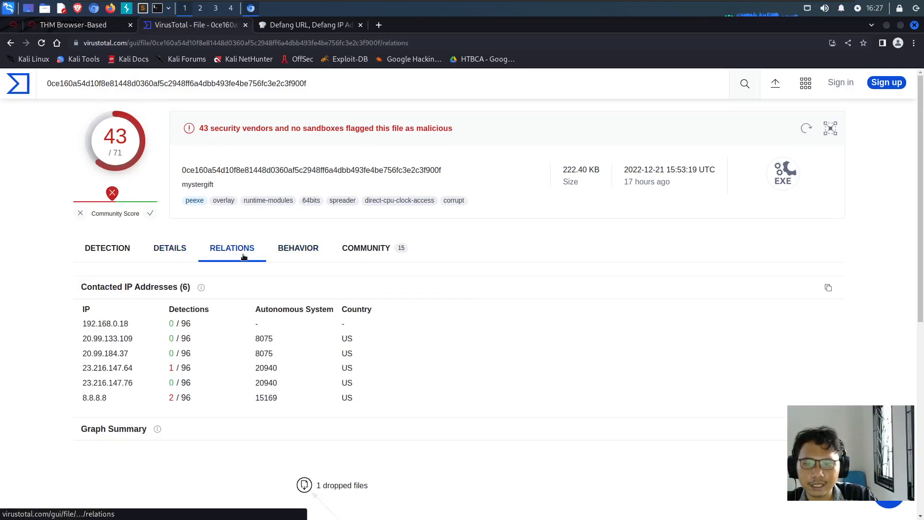
pyautogui.scroll(-1, 359, 285)
pyautogui.scroll(-1, 359, 281)
pyautogui.click(176, 151)
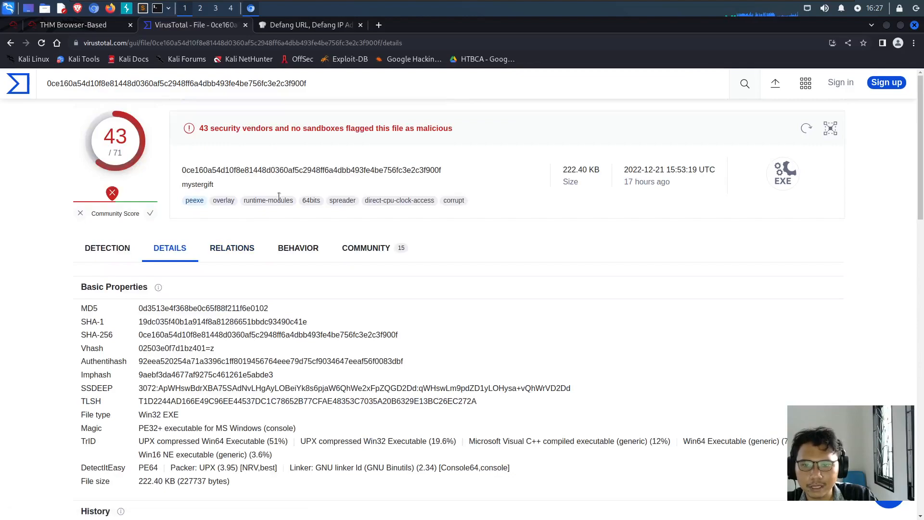
# Copy the four TCP entries, 20.99.133.109 through 23.216.147.76, from IP Traffic in the Behavior report's Network Communication section
pyautogui.click(298, 247)
pyautogui.scroll(-14, 290, 256)
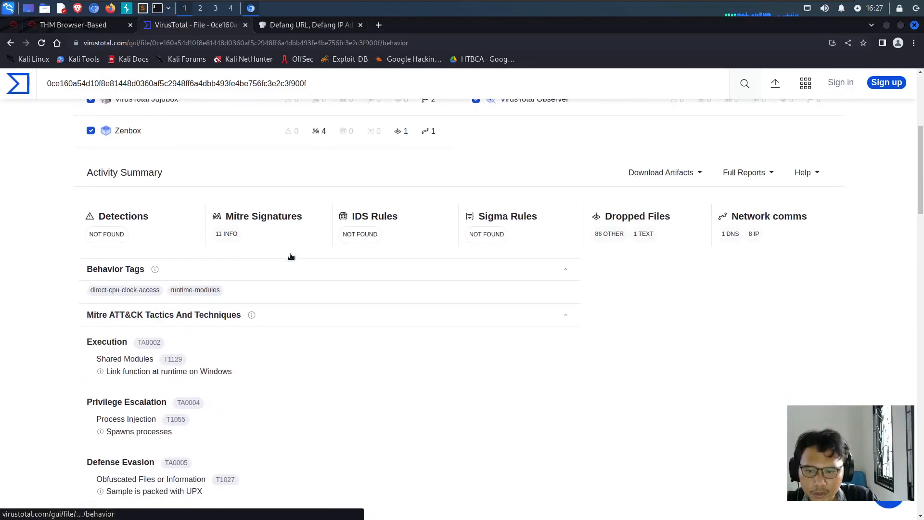
pyautogui.scroll(-19, 289, 256)
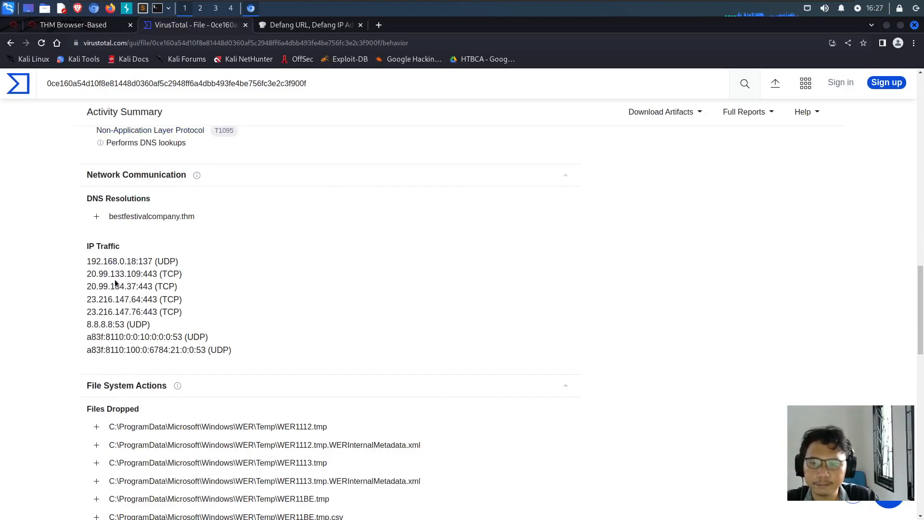
pyautogui.moveTo(88, 274); pyautogui.dragTo(186, 310)
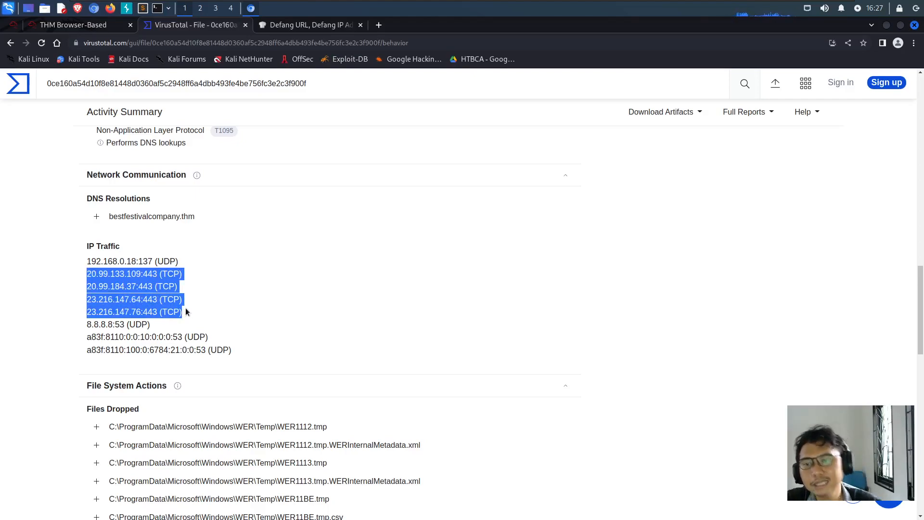
pyautogui.rightClick(149, 293)
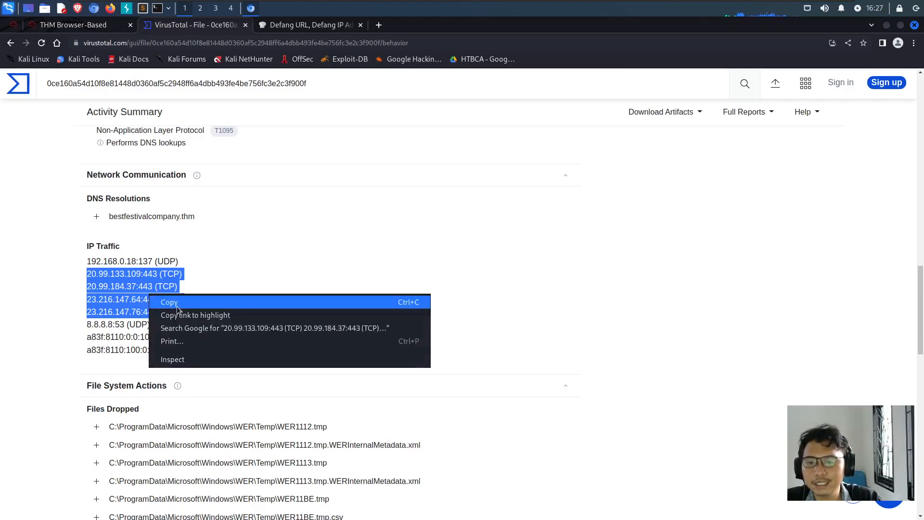
pyautogui.click(169, 302)
pyautogui.click(201, 287)
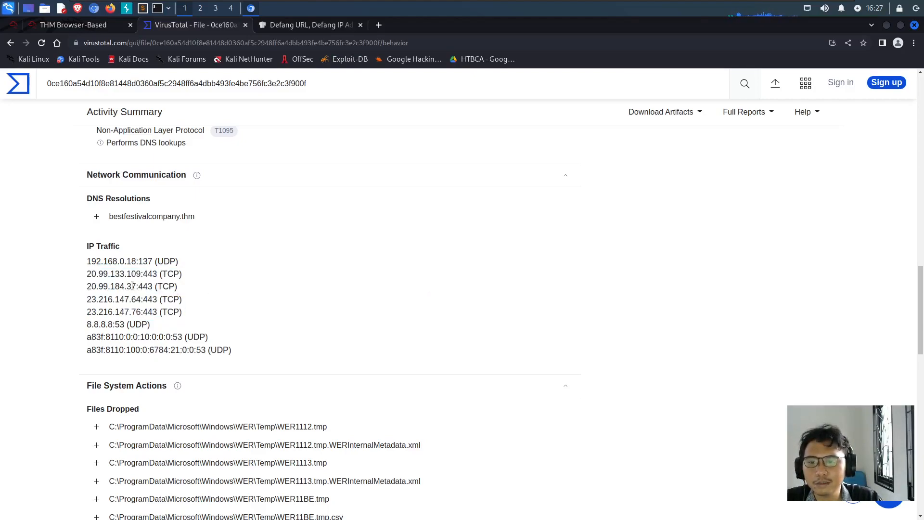
pyautogui.moveTo(87, 274); pyautogui.dragTo(183, 312)
pyautogui.rightClick(164, 293)
pyautogui.click(180, 299)
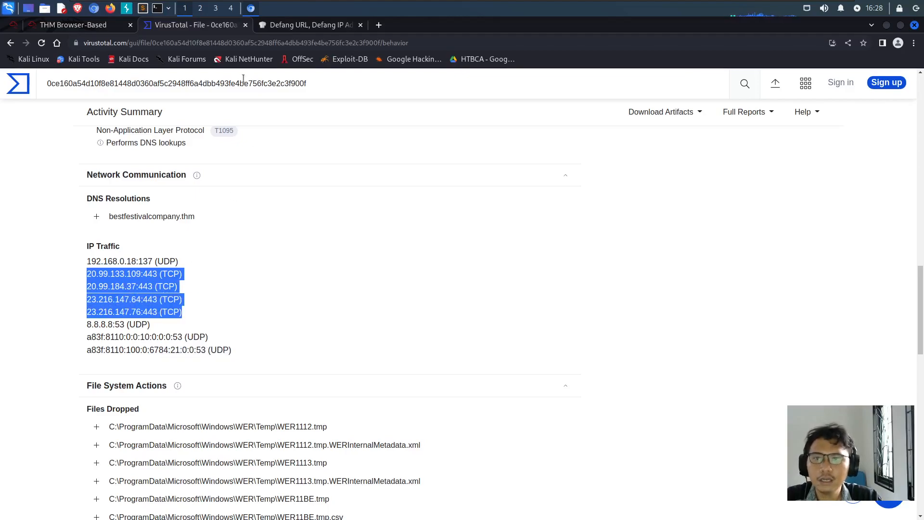
# Switch to CyberChef and replace the input of the defang recipe with the copied IP traffic entries
pyautogui.click(280, 27)
pyautogui.tripleClick(540, 127)
pyautogui.press('BackSpace')
pyautogui.hotkey('ctrl', 'v')
# Remove the ":443 (TCP)" suffix from all four lines of the input, leaving only the IP addresses
pyautogui.click(604, 121)
pyautogui.press('BackSpace')
pyautogui.press('BackSpace')
pyautogui.press('BackSpace')
pyautogui.press('BackSpace')
pyautogui.press('BackSpace')
pyautogui.press('BackSpace')
pyautogui.press('BackSpace')
pyautogui.press('BackSpace')
pyautogui.press('BackSpace')
pyautogui.press('BackSpace')
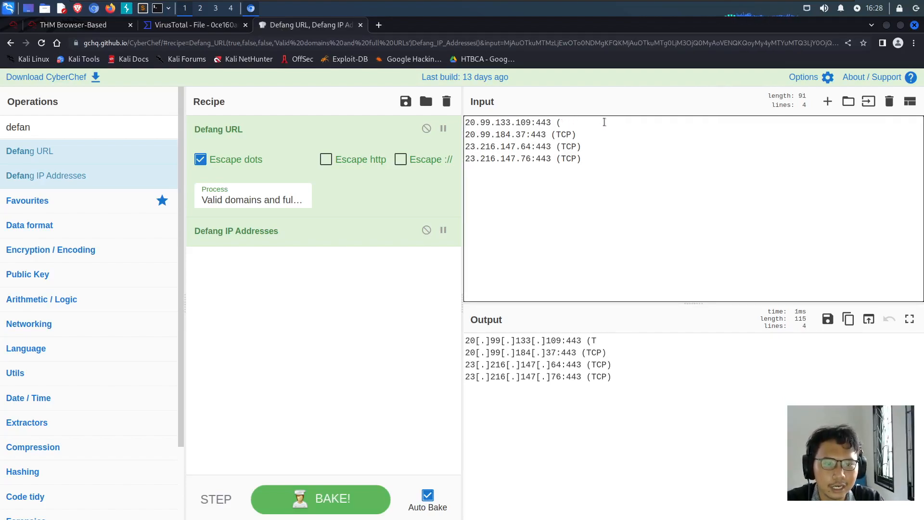
pyautogui.click(580, 135)
pyautogui.press('BackSpace')
pyautogui.press('BackSpace')
pyautogui.press('BackSpace')
pyautogui.press('BackSpace')
pyautogui.press('BackSpace')
pyautogui.press('BackSpace')
pyautogui.press('BackSpace')
pyautogui.press('BackSpace')
pyautogui.press('BackSpace')
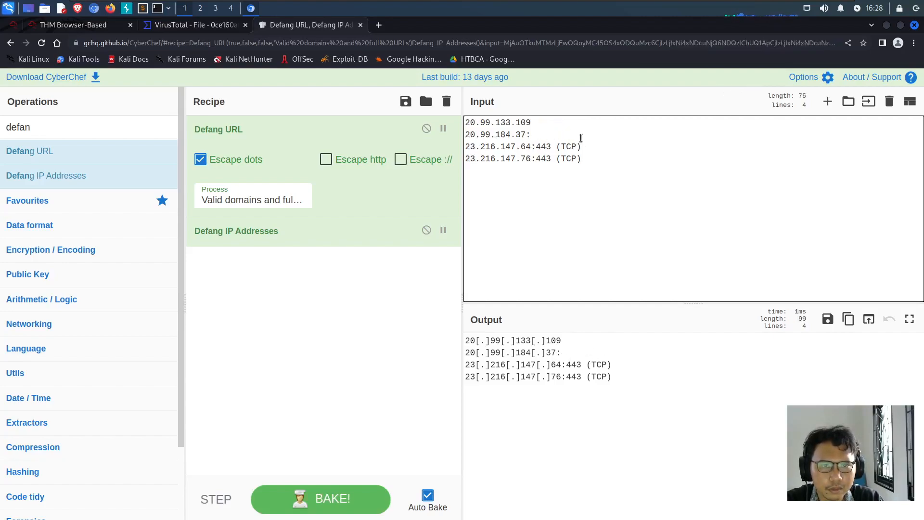
pyautogui.click(582, 145)
pyautogui.press('BackSpace')
pyautogui.press('BackSpace')
pyautogui.press('BackSpace')
pyautogui.press('BackSpace')
pyautogui.press('BackSpace')
pyautogui.press('BackSpace')
pyautogui.press('BackSpace')
pyautogui.press('BackSpace')
pyautogui.press('BackSpace')
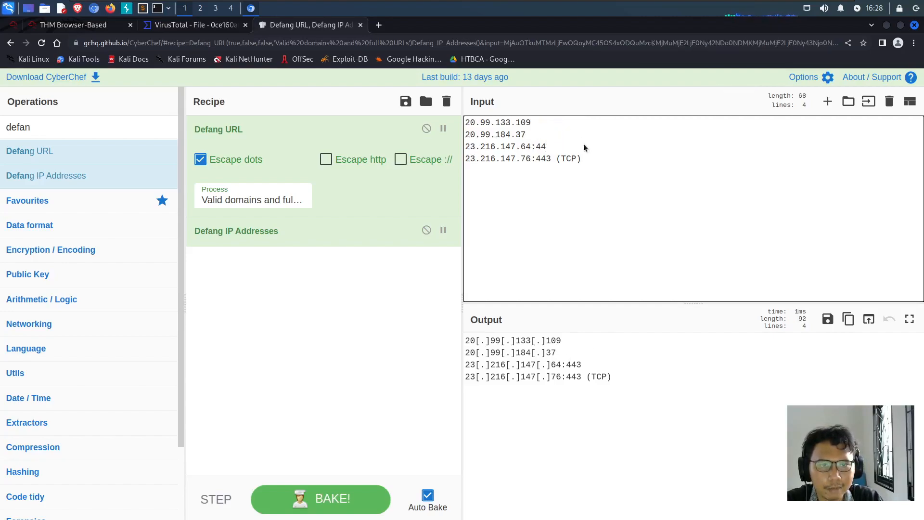
pyautogui.click(587, 159)
pyautogui.press('BackSpace')
pyautogui.press('BackSpace')
pyautogui.press('BackSpace')
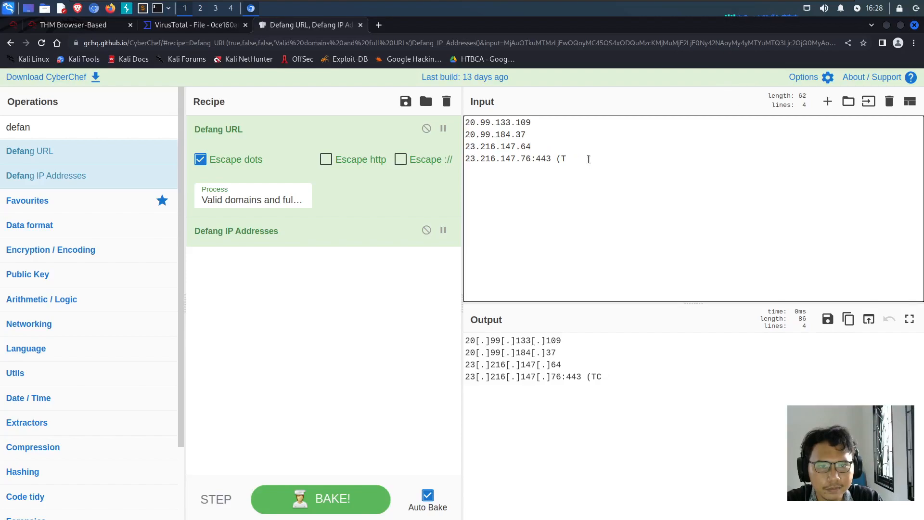
pyautogui.press('BackSpace')
pyautogui.press('BackSpace')
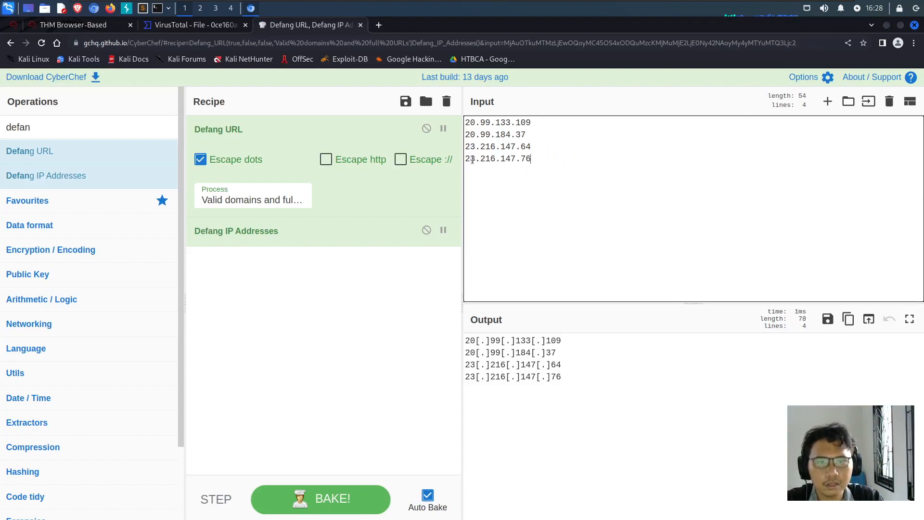
# Join the four IP addresses in the input into a single line separated by commas without spaces
pyautogui.click(463, 135)
pyautogui.press('BackSpace')
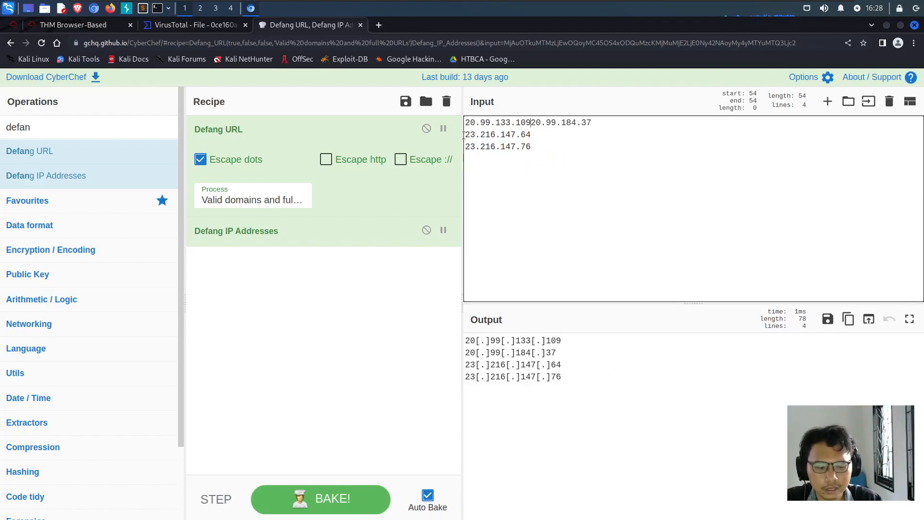
pyautogui.write(',')
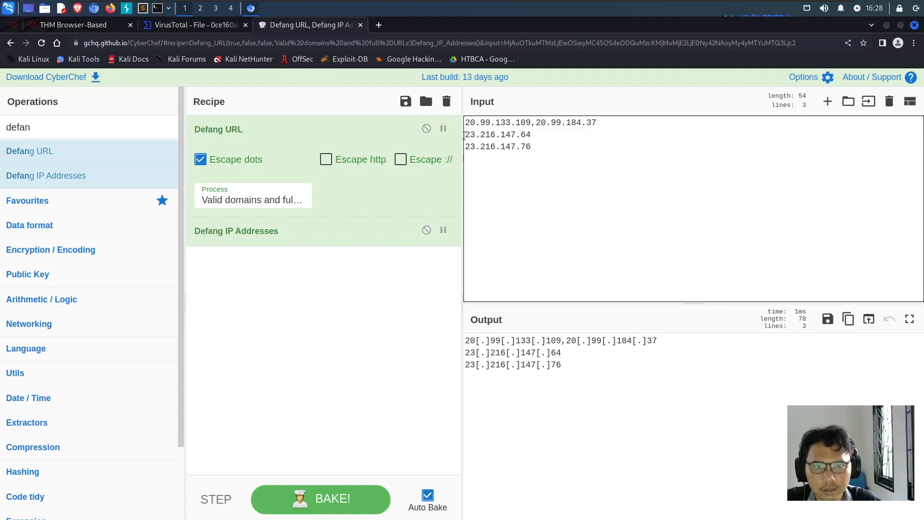
pyautogui.click(464, 135)
pyautogui.write(',')
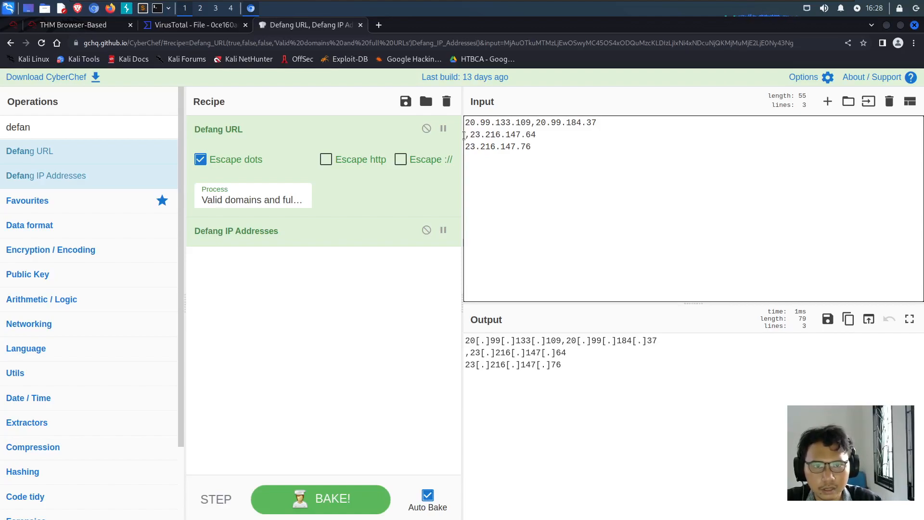
pyautogui.click(463, 134)
pyautogui.press('BackSpace')
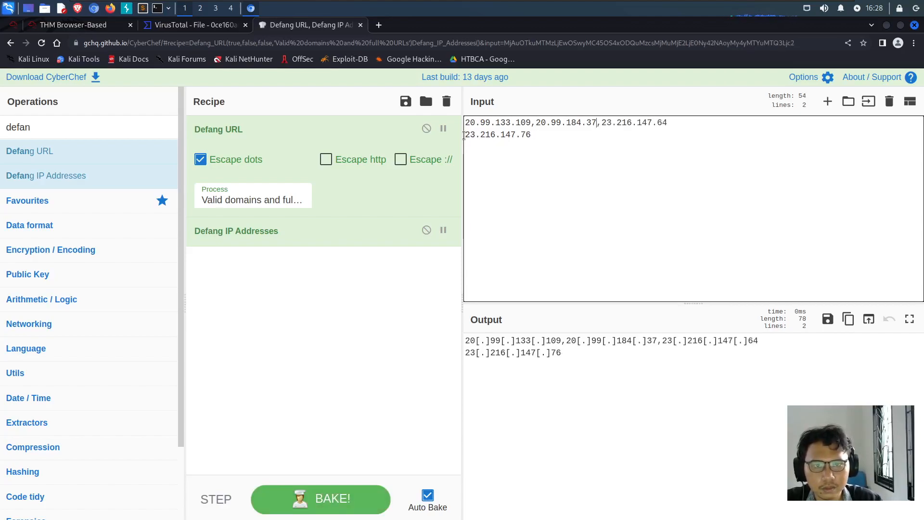
pyautogui.click(469, 137)
pyautogui.write(',')
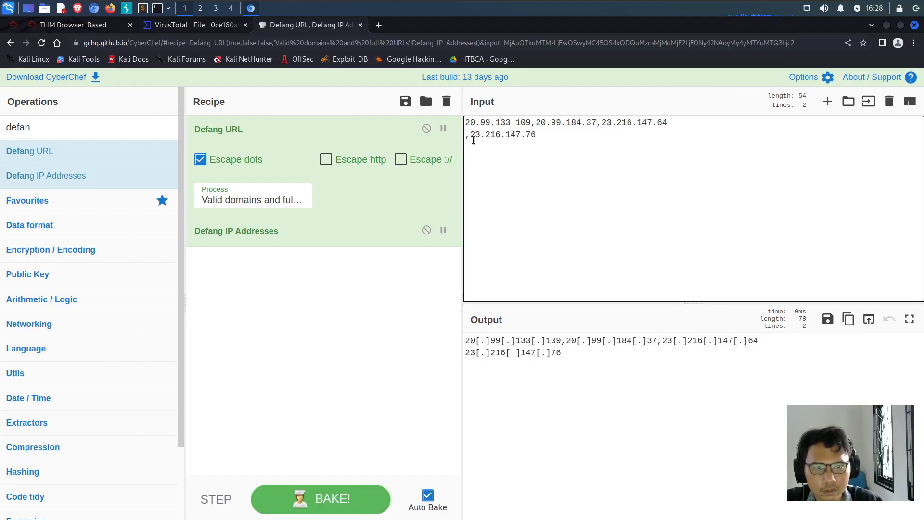
pyautogui.press('BackSpace')
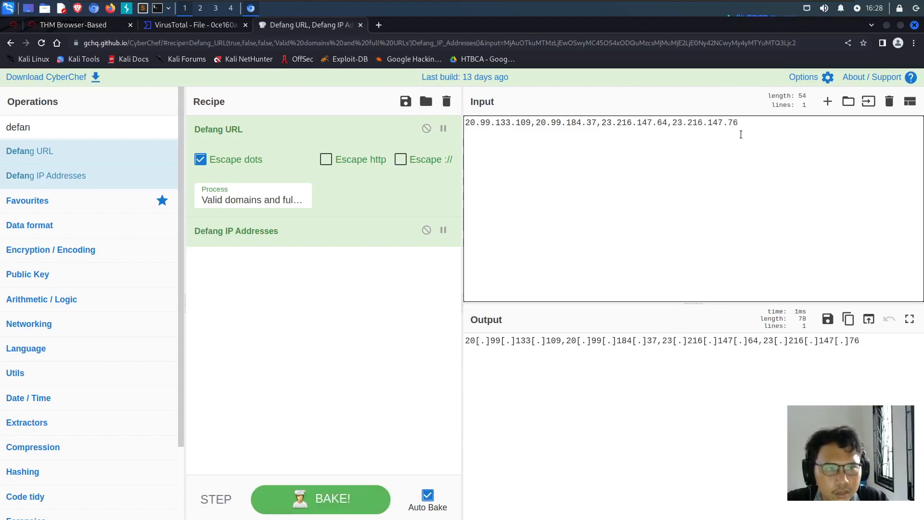
# Check the numerical order of the four comma-separated IP addresses in the input
pyautogui.moveTo(535, 123); pyautogui.dragTo(585, 122)
pyautogui.click(538, 137)
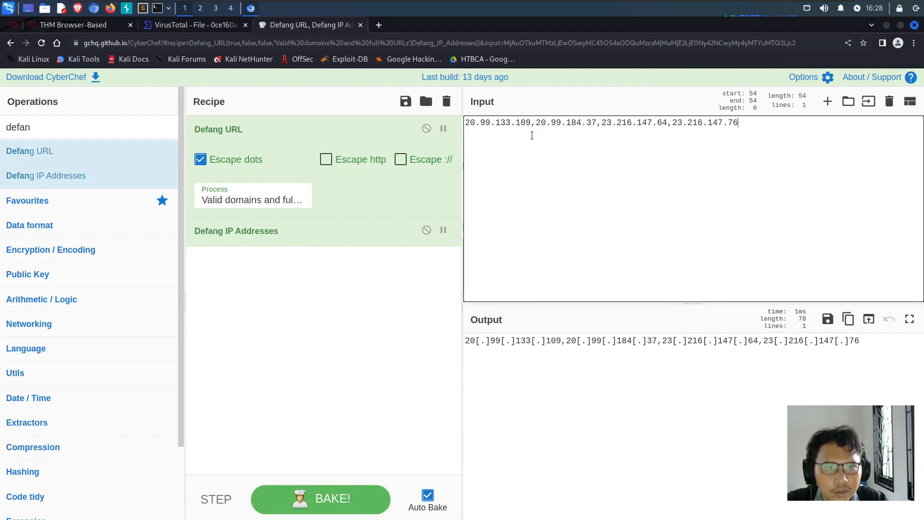
pyautogui.moveTo(491, 124); pyautogui.dragTo(510, 123)
pyautogui.click(565, 123)
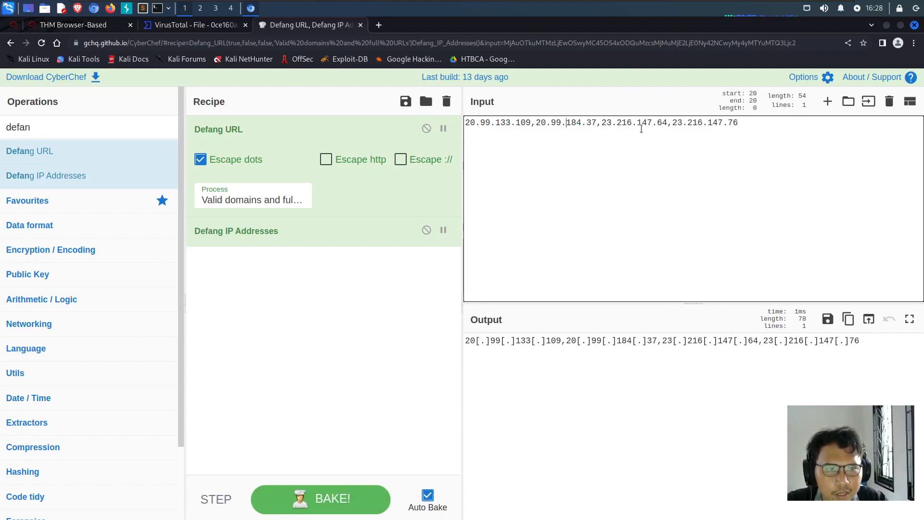
pyautogui.moveTo(609, 122); pyautogui.dragTo(636, 123)
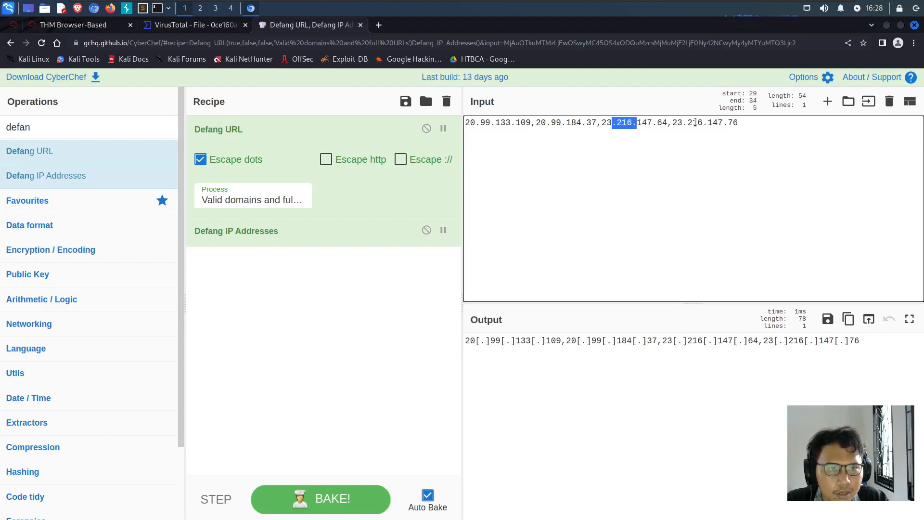
pyautogui.click(696, 123)
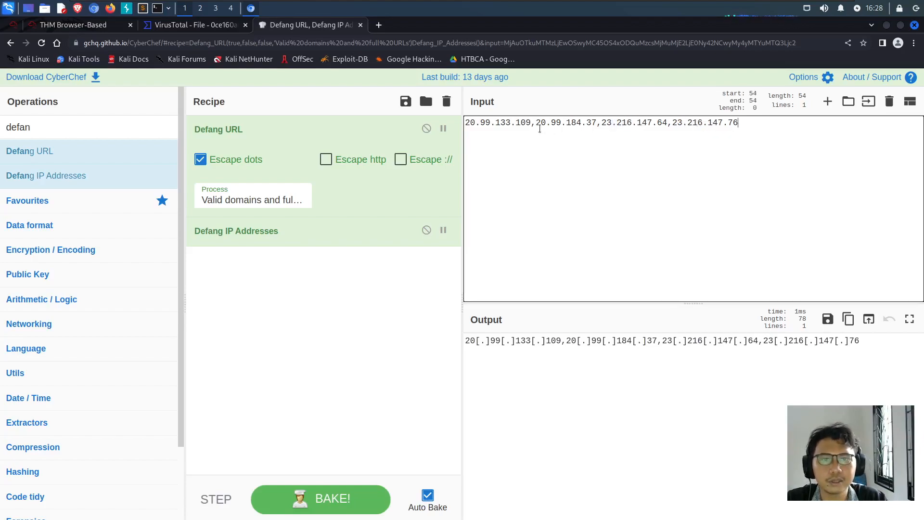
pyautogui.moveTo(516, 123); pyautogui.dragTo(679, 280)
# Copy the full defanged output line, switch to the TryHackMe room, and submit it as the answer to the connected IP addresses question
pyautogui.tripleClick(693, 340)
pyautogui.hotkey('ctrl', 'c')
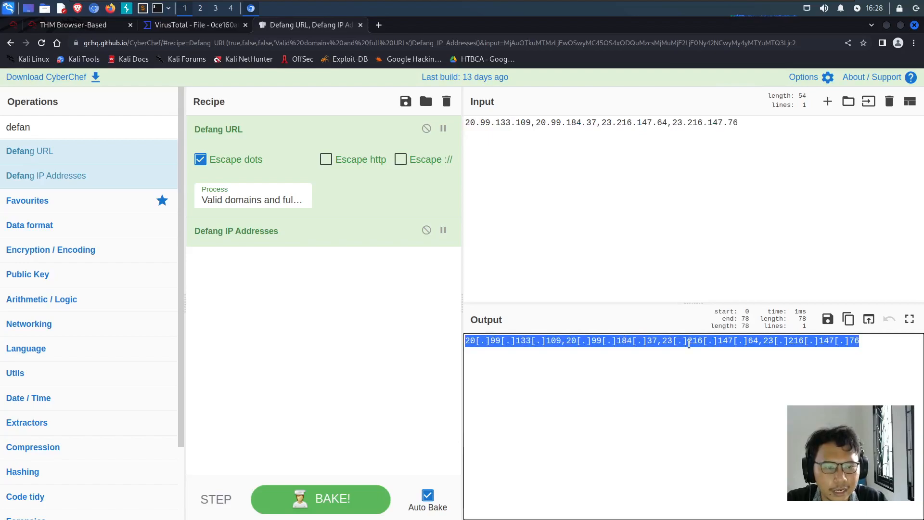
pyautogui.click(30, 30)
pyautogui.click(455, 354)
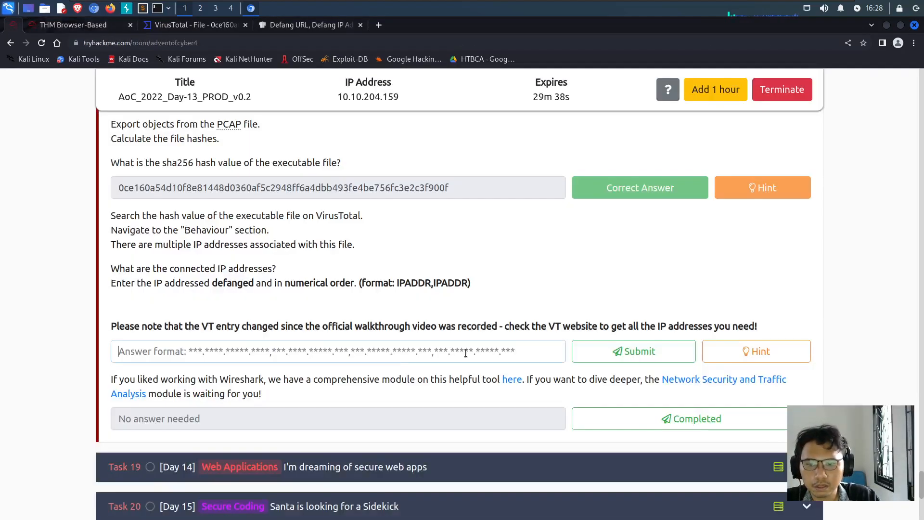
pyautogui.hotkey('ctrl', 'v')
pyautogui.click(634, 359)
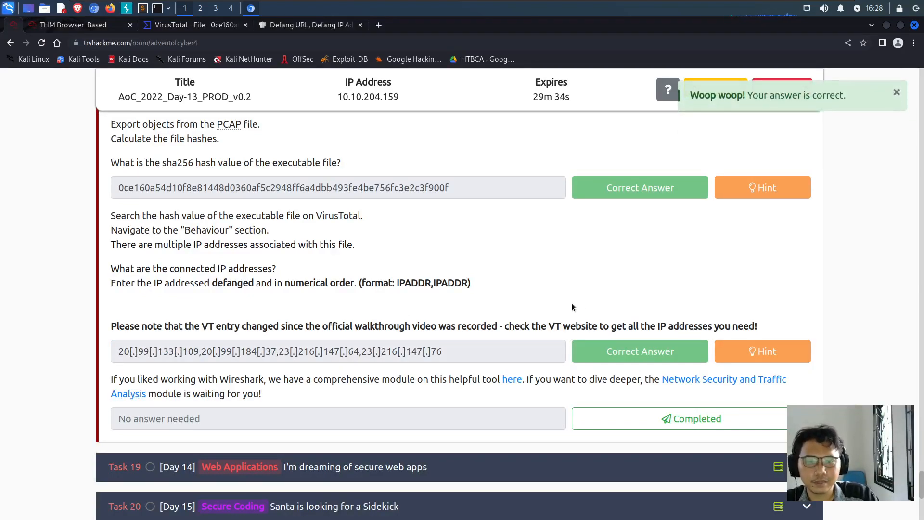
# Mark the closing no-answer-needed item about the Wireshark and Network Security and Traffic Analysis modules as completed
pyautogui.scroll(-1, 307, 366)
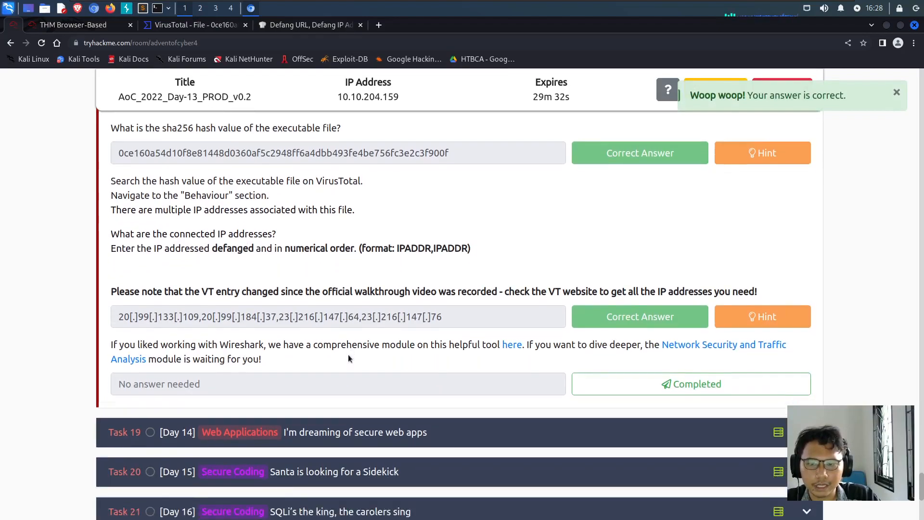
pyautogui.rightClick(296, 346)
pyautogui.click(281, 342)
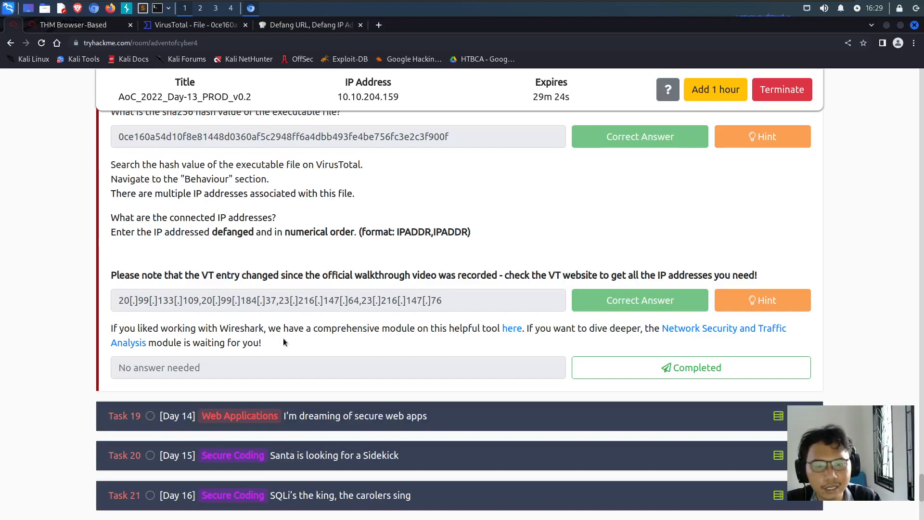
pyautogui.click(633, 376)
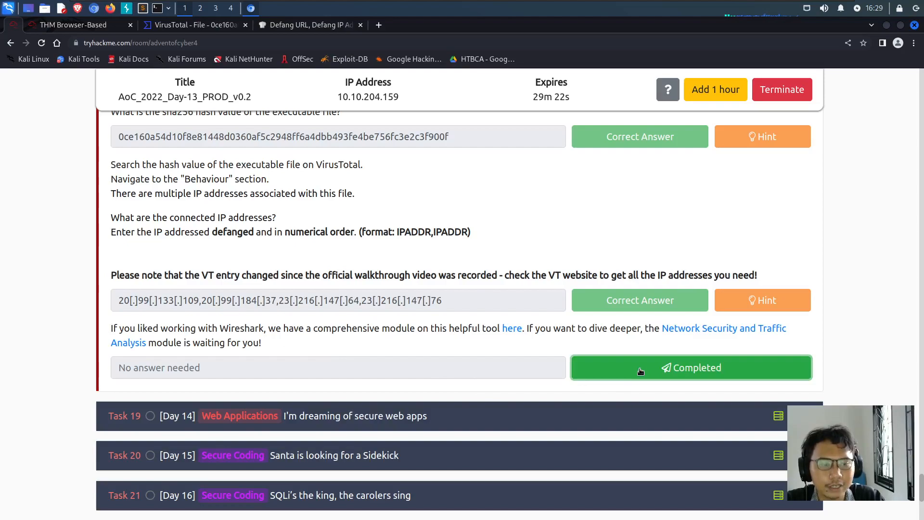